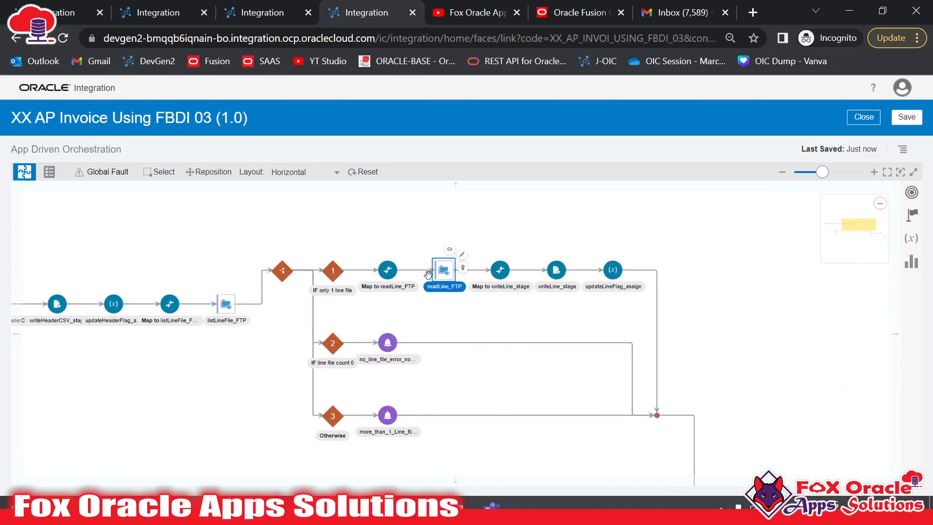
Step: Examine the line file switch branches and the flow leading to the header and line CSV condition
{"action": "left_click_drag", "start_coordinate": [512, 304], "coordinate": [455, 305]}
{"action": "left_click", "coordinate": [499, 276]}
{"action": "left_click_drag", "start_coordinate": [508, 321], "coordinate": [644, 261]}
{"action": "left_click_drag", "start_coordinate": [230, 330], "coordinate": [555, 311]}
{"action": "left_click_drag", "start_coordinate": [396, 315], "coordinate": [157, 181]}
{"action": "left_click_drag", "start_coordinate": [581, 316], "coordinate": [189, 304]}
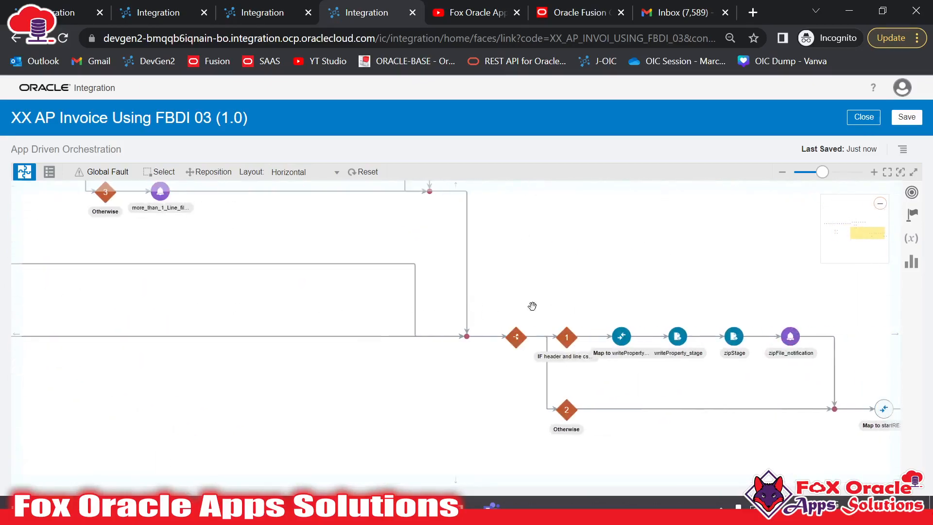
{"action": "left_click_drag", "start_coordinate": [518, 308], "coordinate": [311, 275]}
{"action": "left_click", "coordinate": [357, 307]}
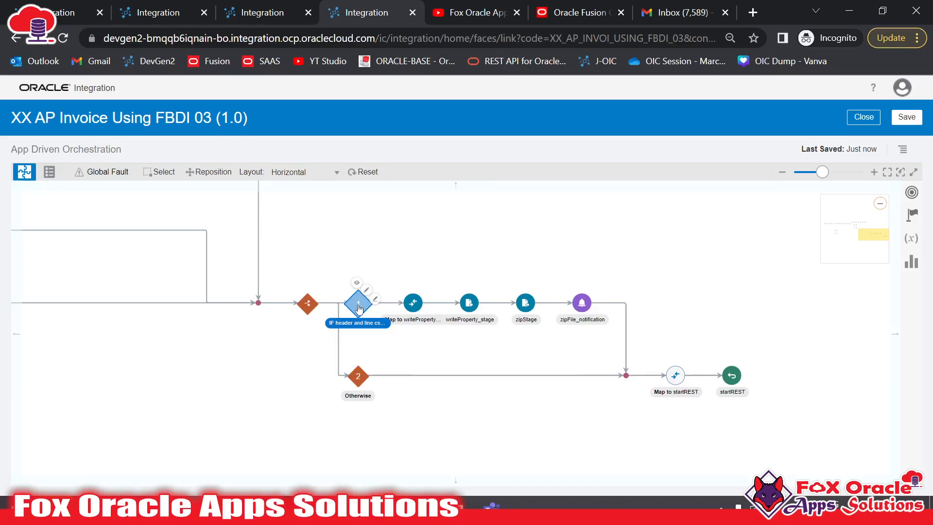
Step: Examine the writeProperty_stage and zipStage actions in the header and line CSV branch
{"action": "scroll", "coordinate": [359, 308], "scroll_direction": "up", "scroll_amount": 2}
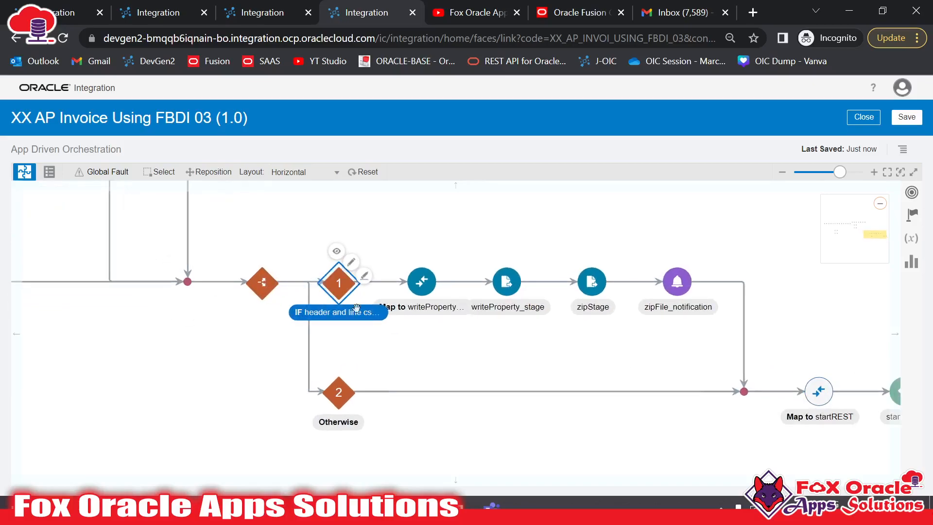
{"action": "left_click", "coordinate": [435, 313]}
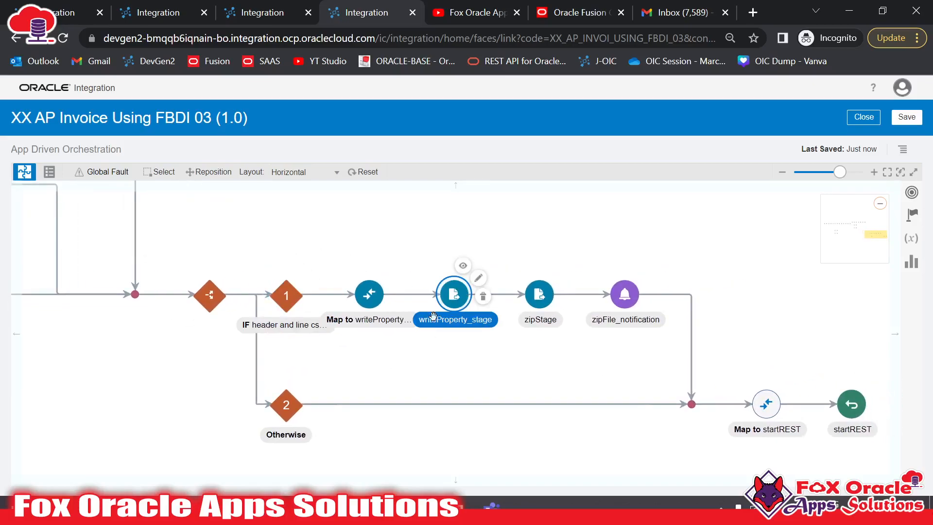
{"action": "left_click_drag", "start_coordinate": [520, 360], "coordinate": [444, 367]}
{"action": "left_click", "coordinate": [470, 294]}
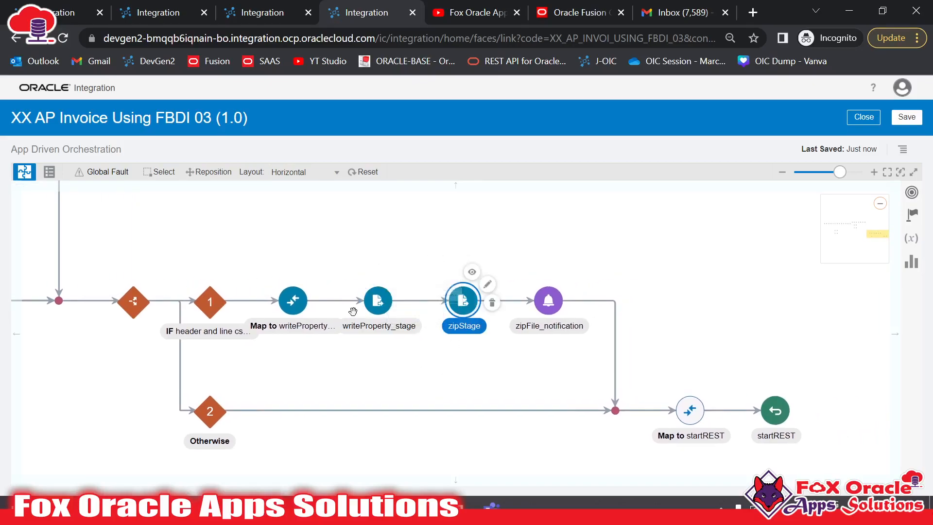
{"action": "left_click", "coordinate": [382, 308]}
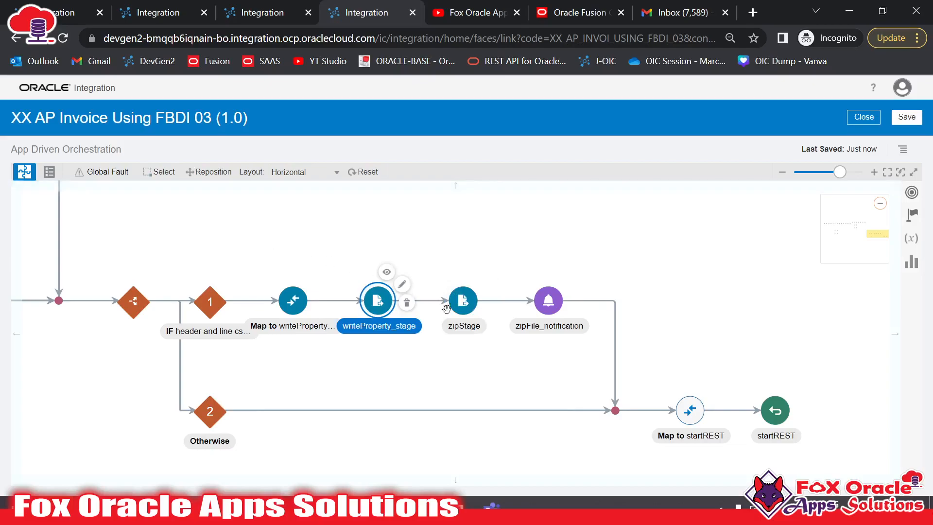
{"action": "left_click", "coordinate": [485, 356]}
{"action": "left_click_drag", "start_coordinate": [485, 356], "coordinate": [392, 361]}
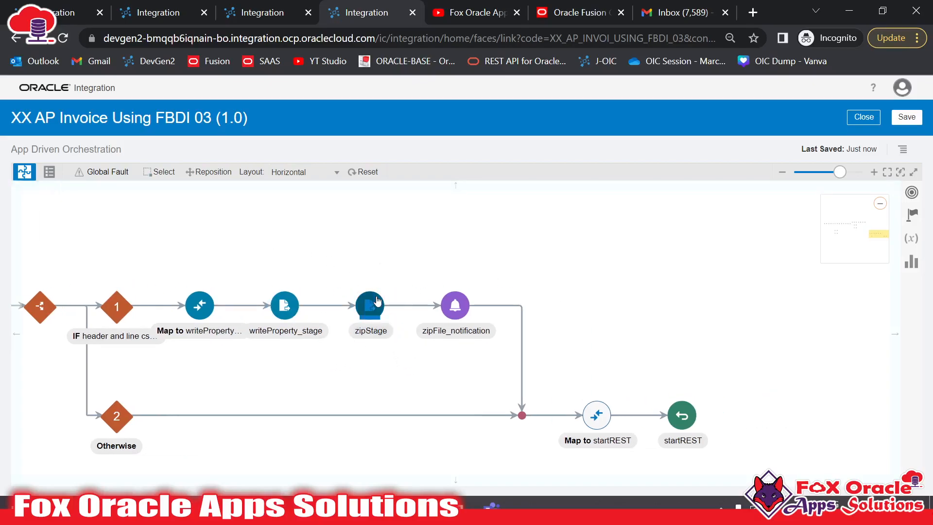
{"action": "left_click", "coordinate": [362, 315]}
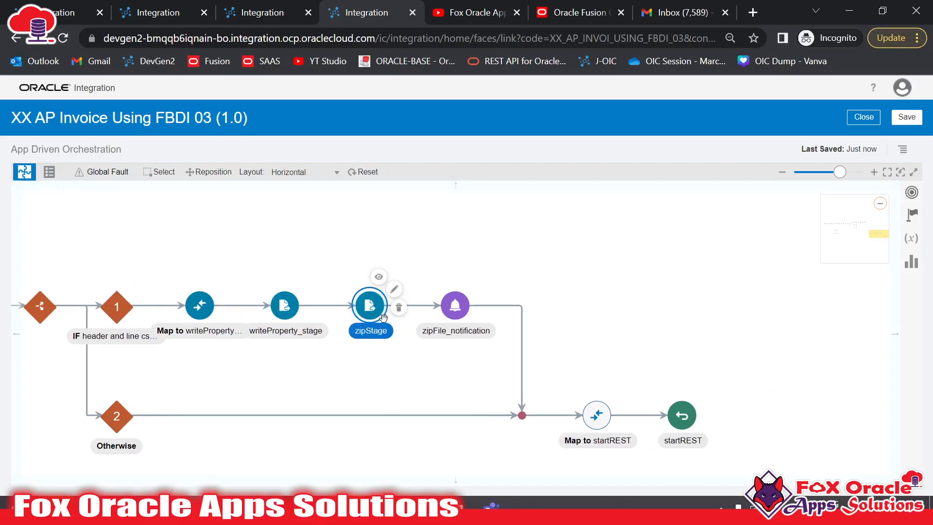
Step: Move zipFile_notification farther from zipStage and insert an XX Oracle ERP Cloud invoke between them
{"action": "left_click", "coordinate": [474, 308]}
{"action": "left_click_drag", "start_coordinate": [474, 308], "coordinate": [630, 308]}
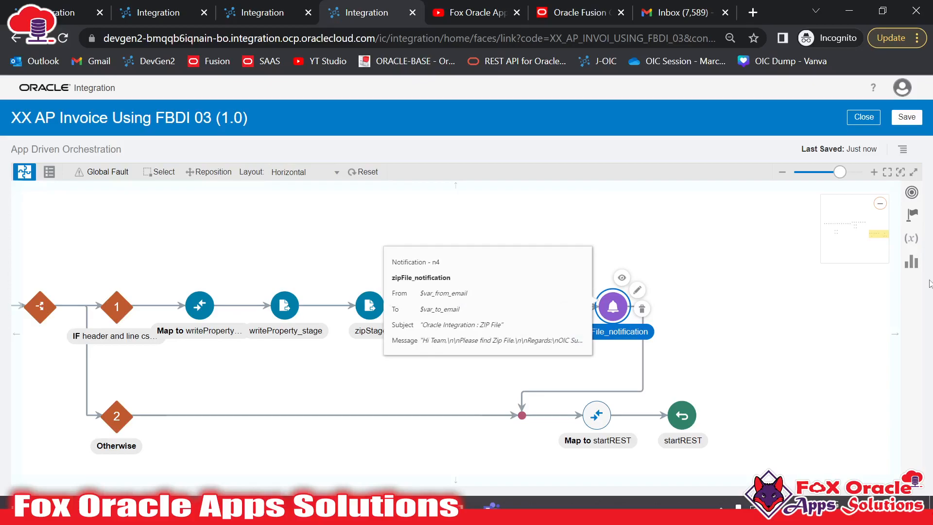
{"action": "left_click", "coordinate": [911, 194]}
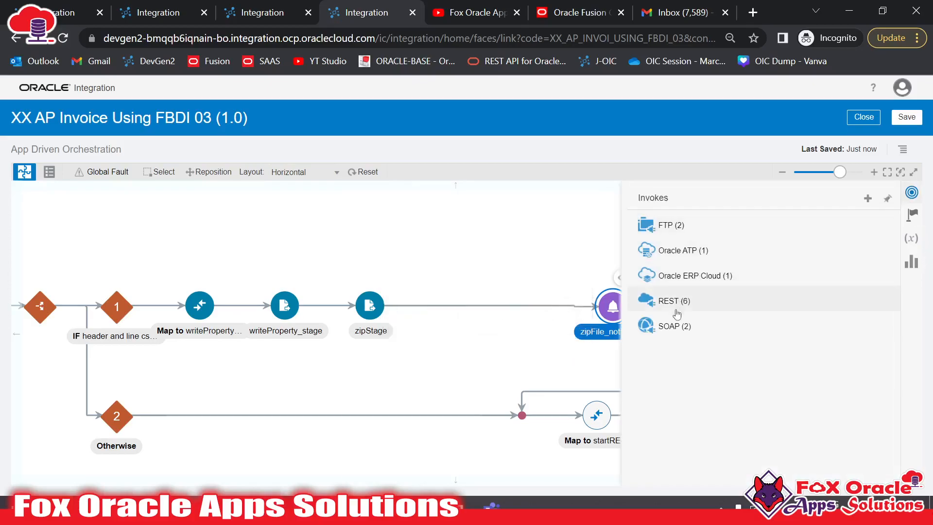
{"action": "left_click", "coordinate": [680, 278]}
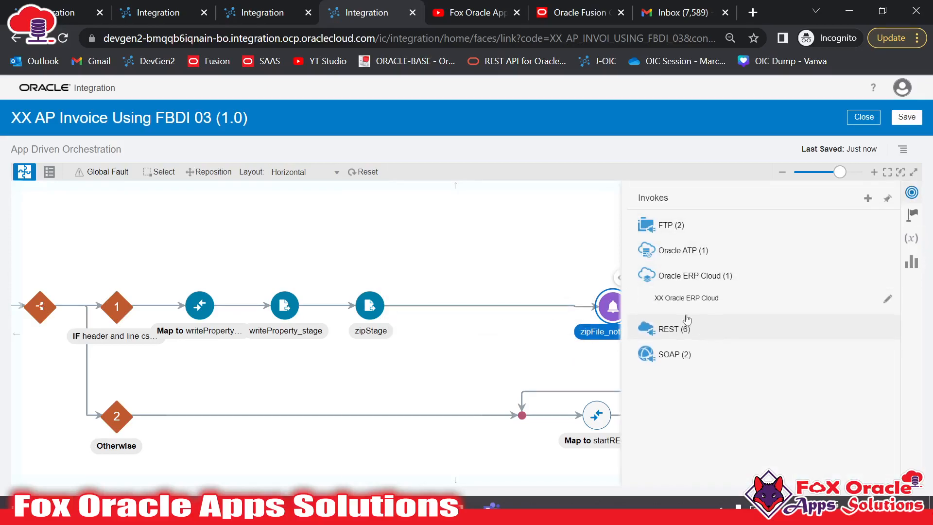
{"action": "left_click_drag", "start_coordinate": [695, 302], "coordinate": [477, 291]}
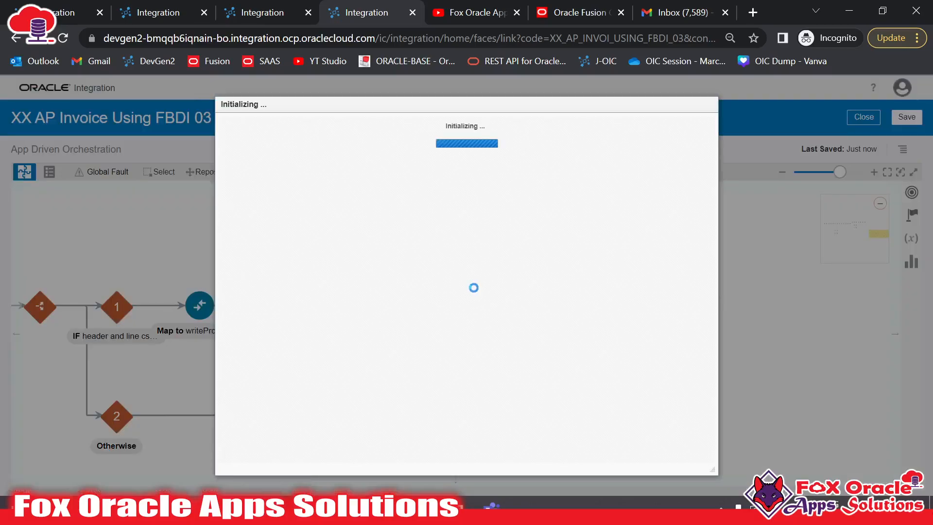
Step: Name the ERP Cloud endpoint importInvoice_ERPCloud and proceed to its action settings
{"action": "left_click", "coordinate": [390, 217]}
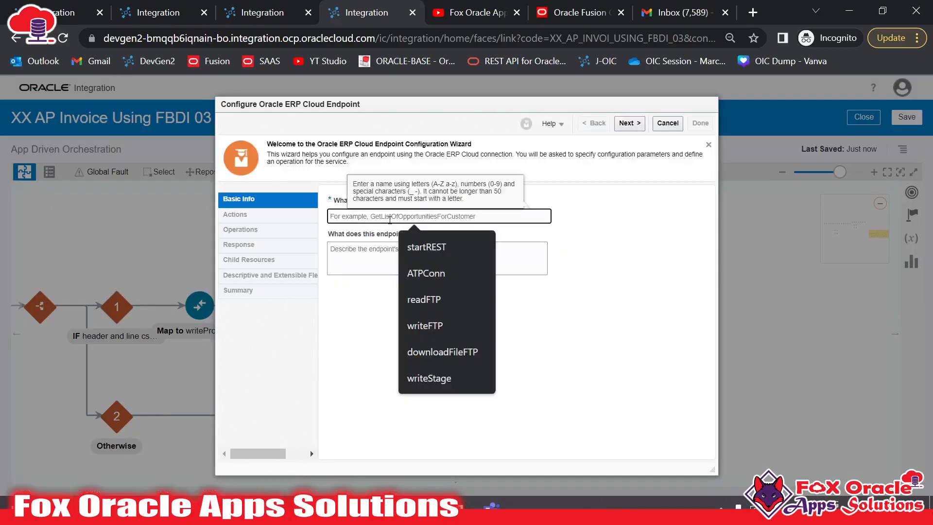
{"action": "type", "text": "importInvoice_ERPCloud"}
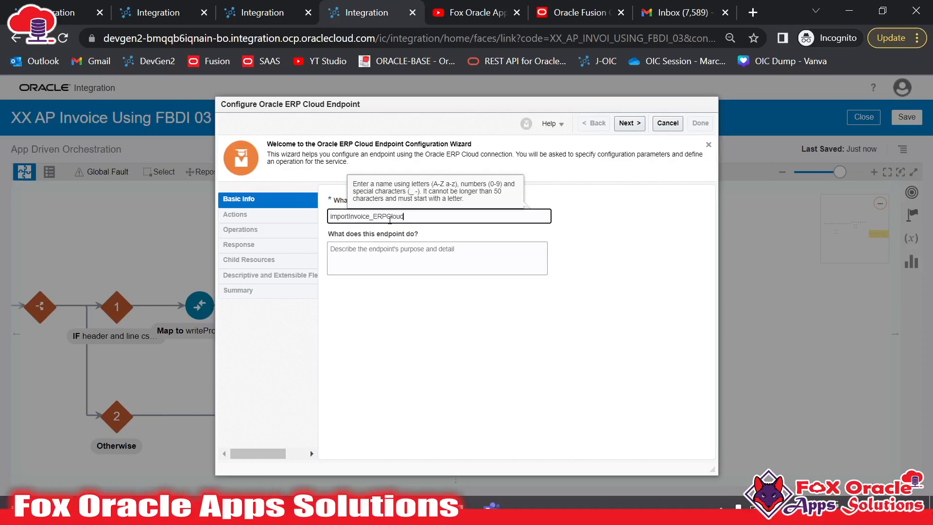
{"action": "left_click", "coordinate": [506, 283]}
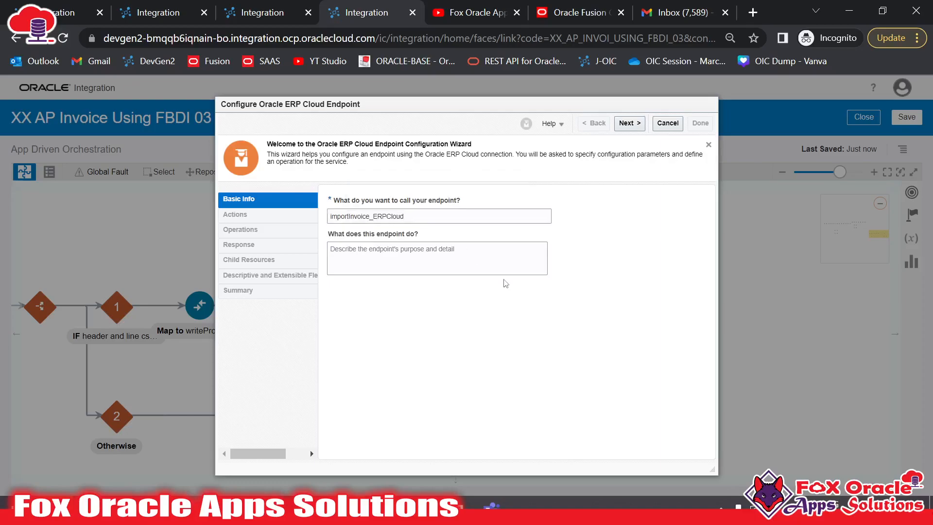
{"action": "left_click", "coordinate": [644, 125]}
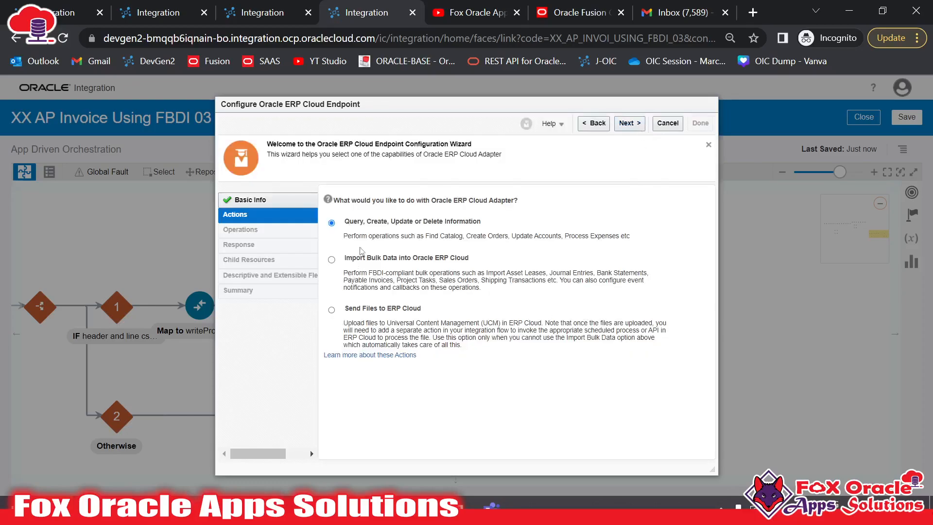
Step: Choose Import Bulk Data into Oracle ERP Cloud as the endpoint action and proceed to its operations
{"action": "left_click_drag", "start_coordinate": [342, 237], "coordinate": [629, 244]}
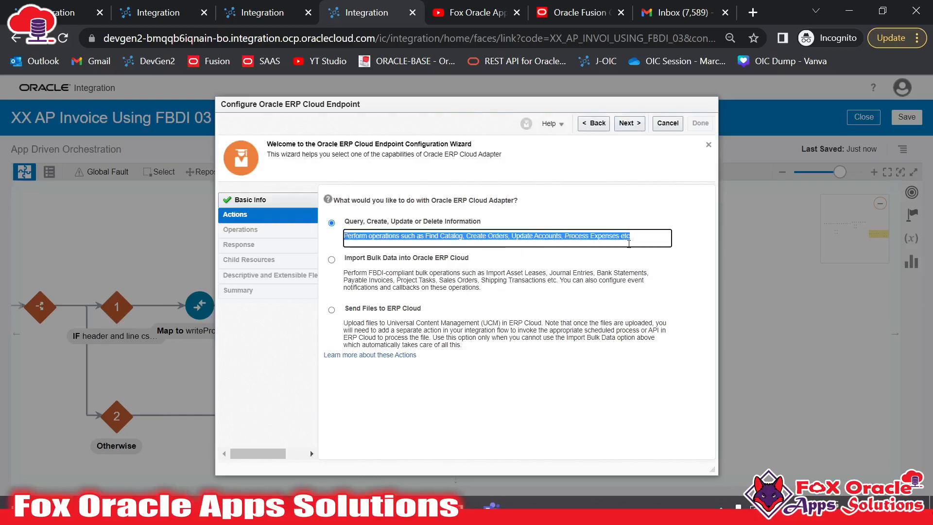
{"action": "left_click", "coordinate": [527, 237]}
{"action": "left_click", "coordinate": [535, 217]}
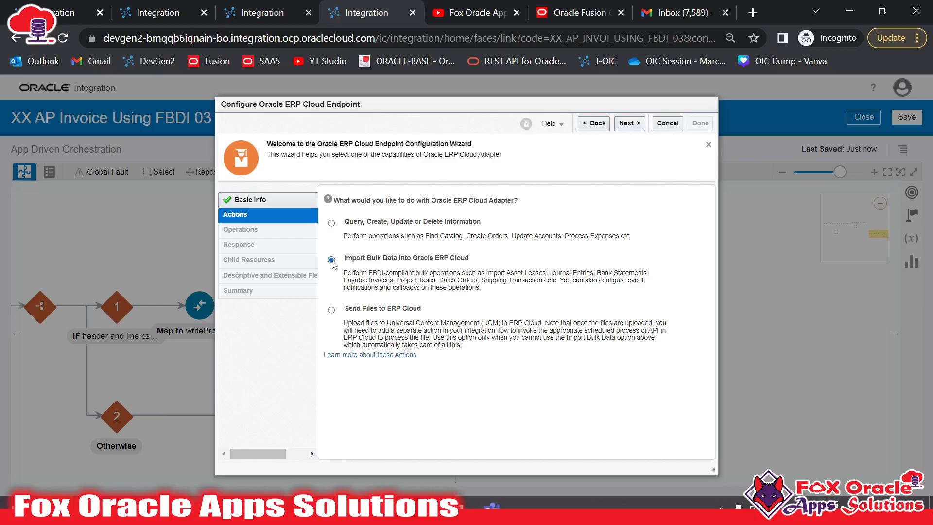
{"action": "left_click", "coordinate": [456, 262]}
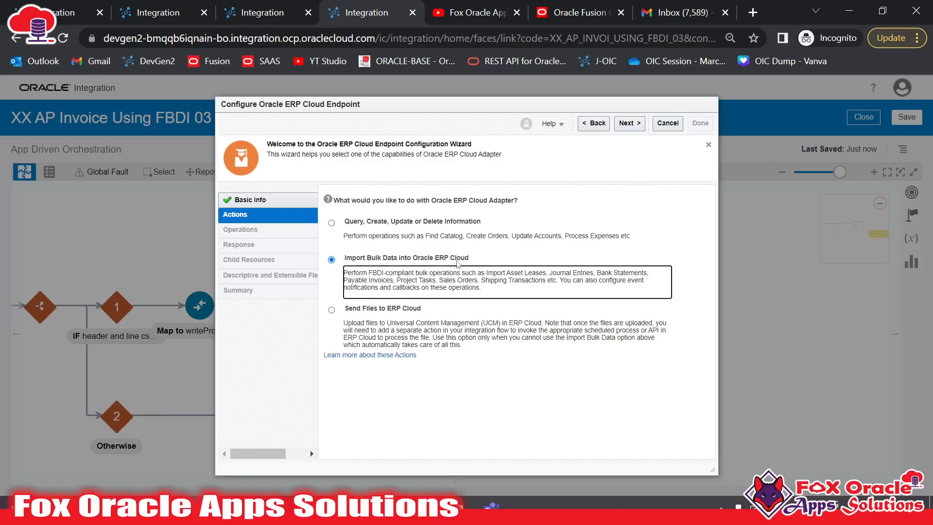
{"action": "key", "text": "ctrl+plus"}
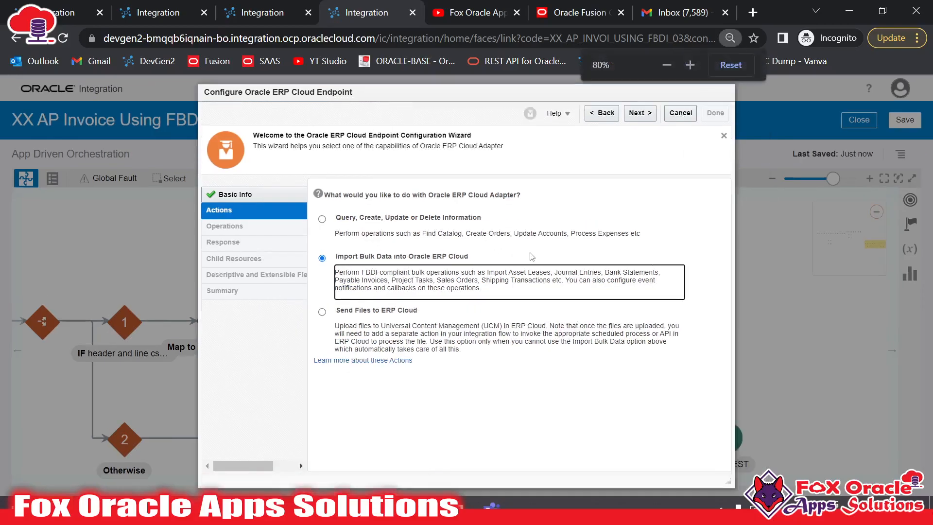
{"action": "left_click", "coordinate": [640, 113]}
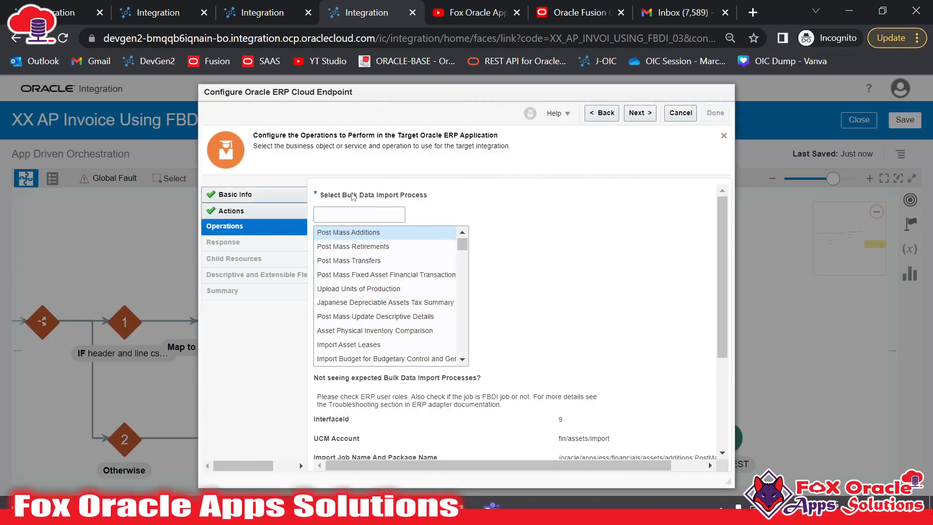
Step: Look through the available bulk data import processes
{"action": "left_click", "coordinate": [462, 360]}
{"action": "left_click", "coordinate": [463, 362]}
{"action": "left_click", "coordinate": [463, 361]}
{"action": "left_click", "coordinate": [462, 362]}
{"action": "left_click", "coordinate": [463, 362]}
{"action": "left_click", "coordinate": [462, 362]}
{"action": "left_click", "coordinate": [462, 361]}
{"action": "left_click", "coordinate": [463, 362]}
{"action": "left_click", "coordinate": [463, 362]}
{"action": "left_click", "coordinate": [463, 361]}
{"action": "left_click", "coordinate": [463, 362]}
{"action": "left_click", "coordinate": [463, 362]}
Step: Filter the bulk data import processes by "Import Paya" and select Import Payables Invoices
{"action": "left_click", "coordinate": [324, 215]}
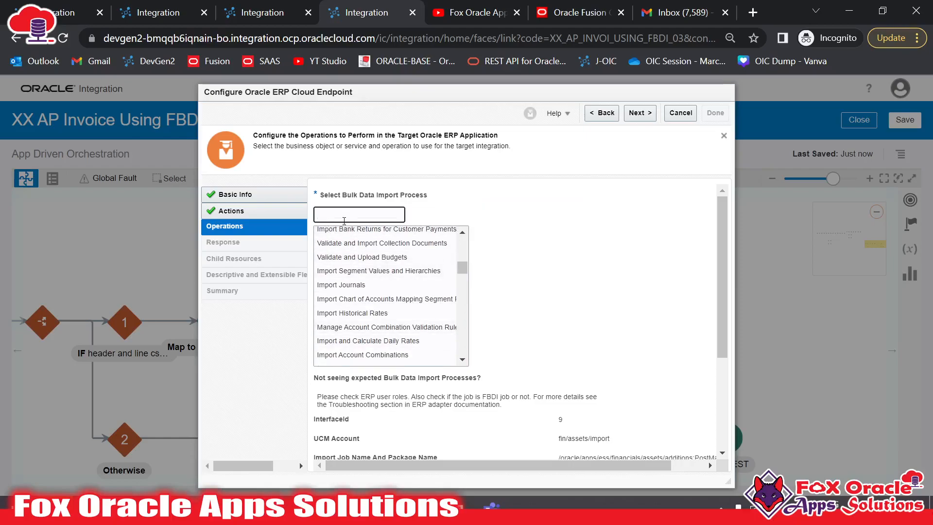
{"action": "type", "text": "Import Paya"}
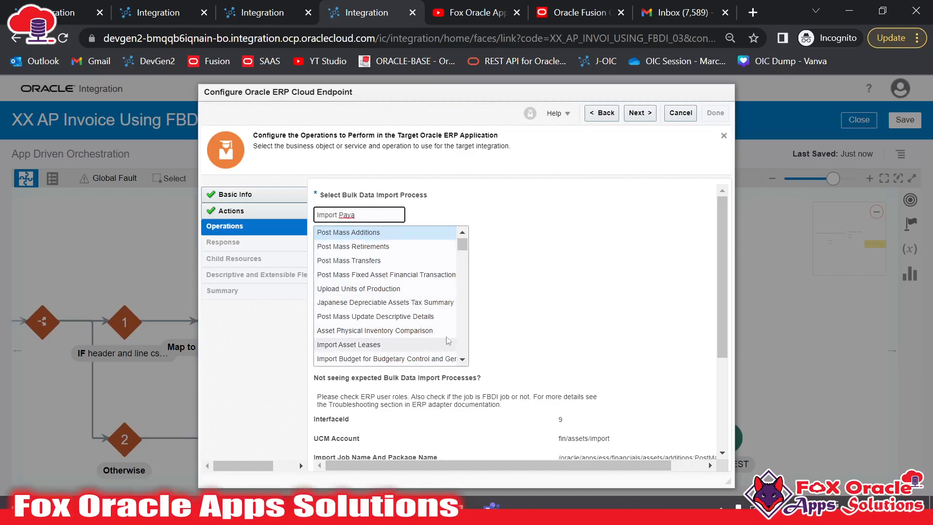
{"action": "scroll", "coordinate": [389, 301], "scroll_direction": "down", "scroll_amount": 4}
{"action": "scroll", "coordinate": [388, 313], "scroll_direction": "up", "scroll_amount": 2}
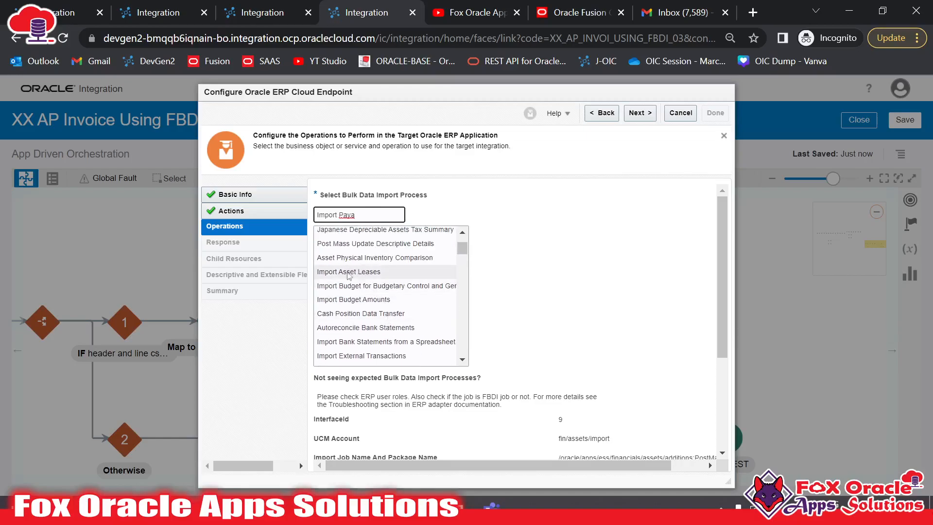
{"action": "scroll", "coordinate": [379, 321], "scroll_direction": "down", "scroll_amount": 5}
{"action": "scroll", "coordinate": [362, 330], "scroll_direction": "down", "scroll_amount": 5}
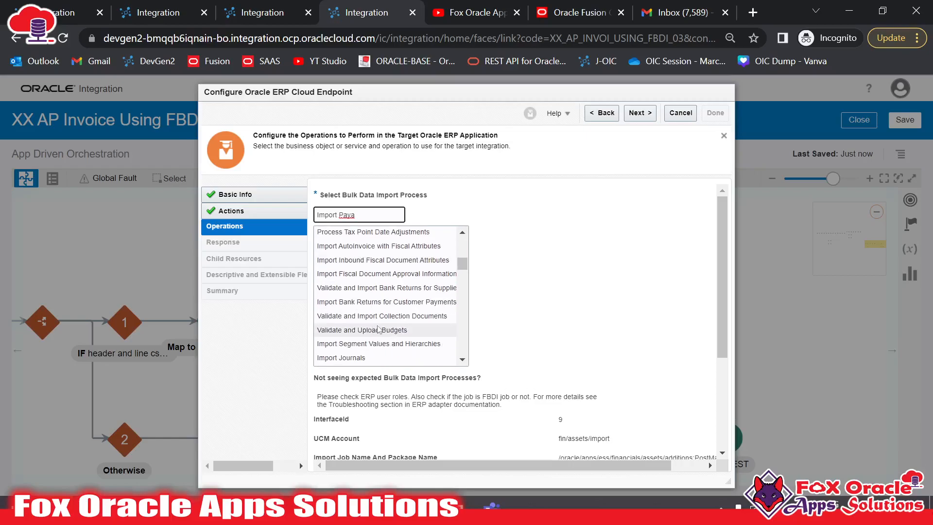
{"action": "scroll", "coordinate": [370, 297], "scroll_direction": "down", "scroll_amount": 5}
{"action": "left_click", "coordinate": [342, 252]}
{"action": "left_click", "coordinate": [384, 234]}
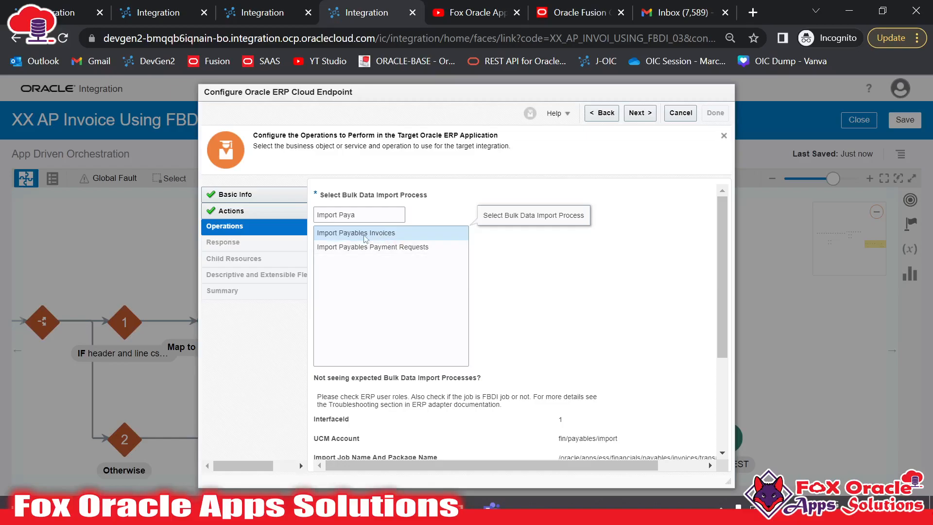
Step: Review the selected import process's interface ID, UCM account, job and package name, and remaining import options
{"action": "scroll", "coordinate": [511, 289], "scroll_direction": "down", "scroll_amount": 3}
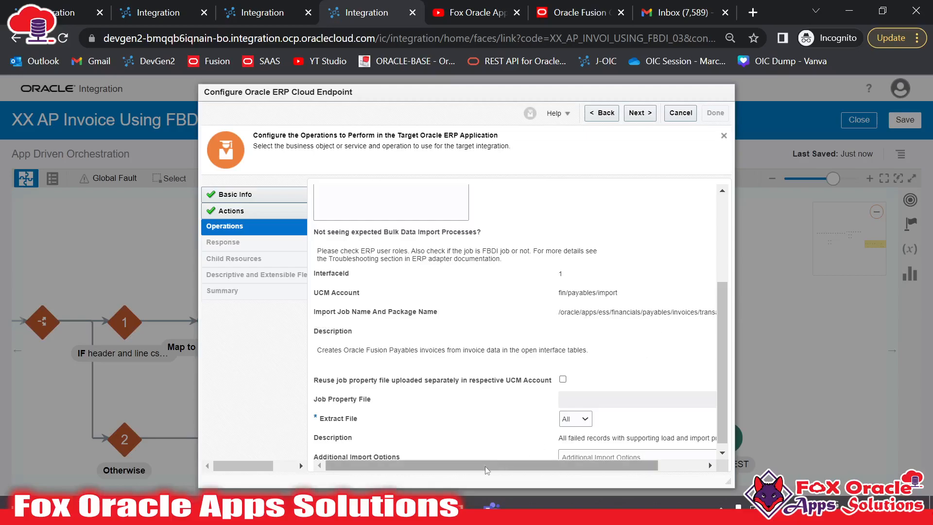
{"action": "scroll", "coordinate": [628, 370], "scroll_direction": "right", "scroll_amount": 1}
{"action": "left_click", "coordinate": [505, 312]}
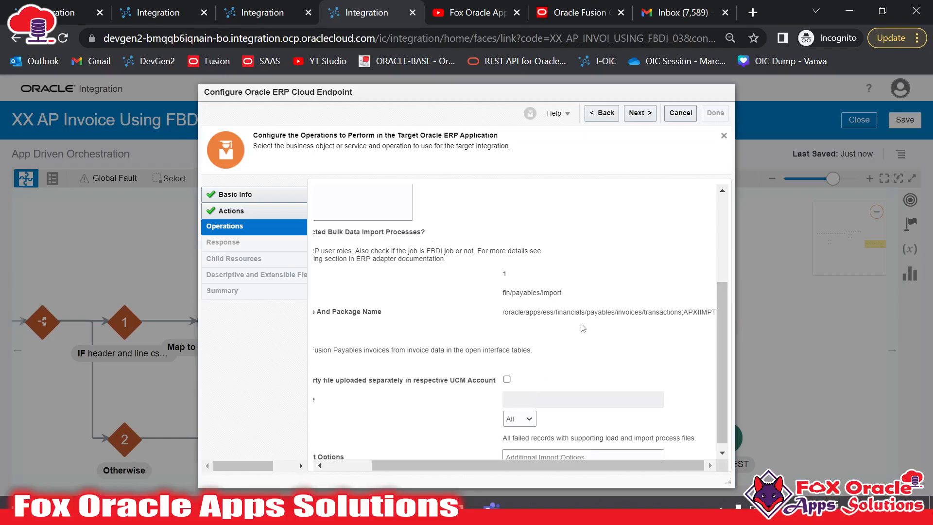
{"action": "scroll", "coordinate": [534, 404], "scroll_direction": "left", "scroll_amount": 3}
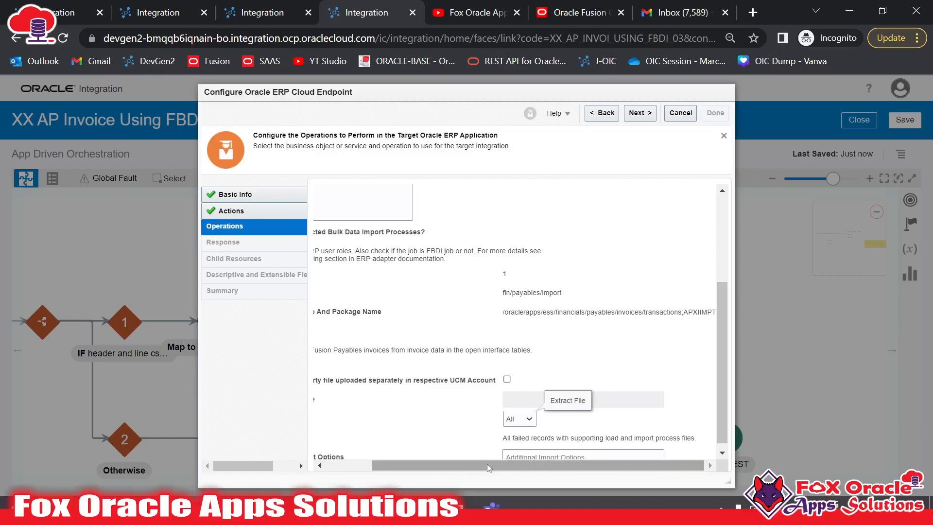
{"action": "left_click", "coordinate": [555, 313]}
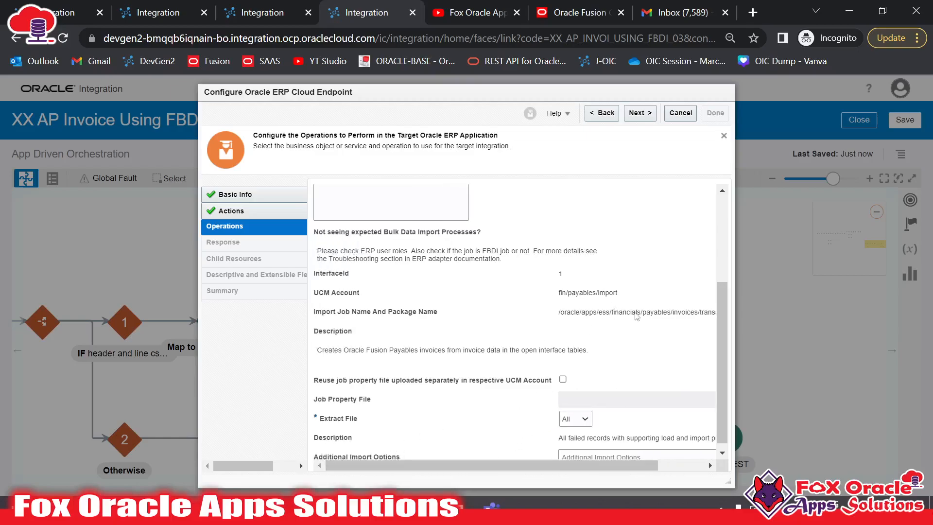
{"action": "scroll", "coordinate": [424, 337], "scroll_direction": "down", "scroll_amount": 1}
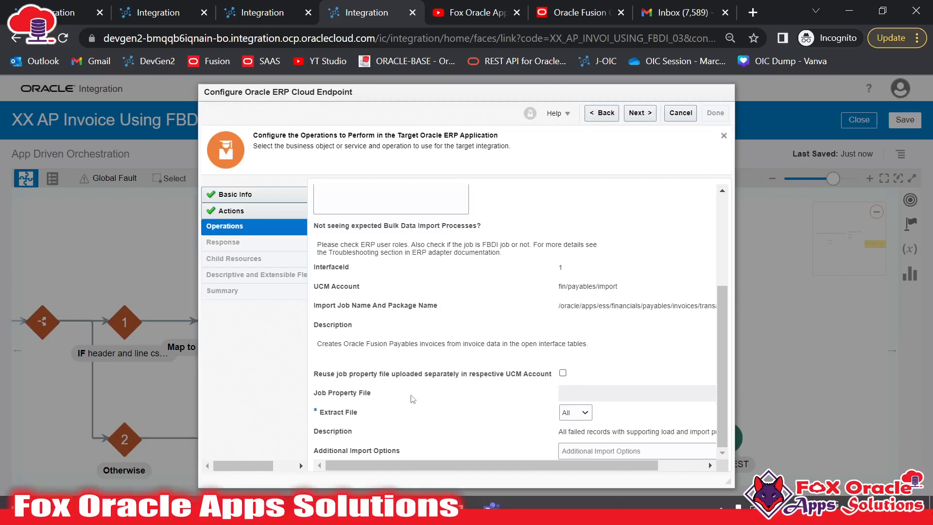
Step: Set Extract File to All for the payables invoice import and proceed to the response settings
{"action": "left_click", "coordinate": [581, 417]}
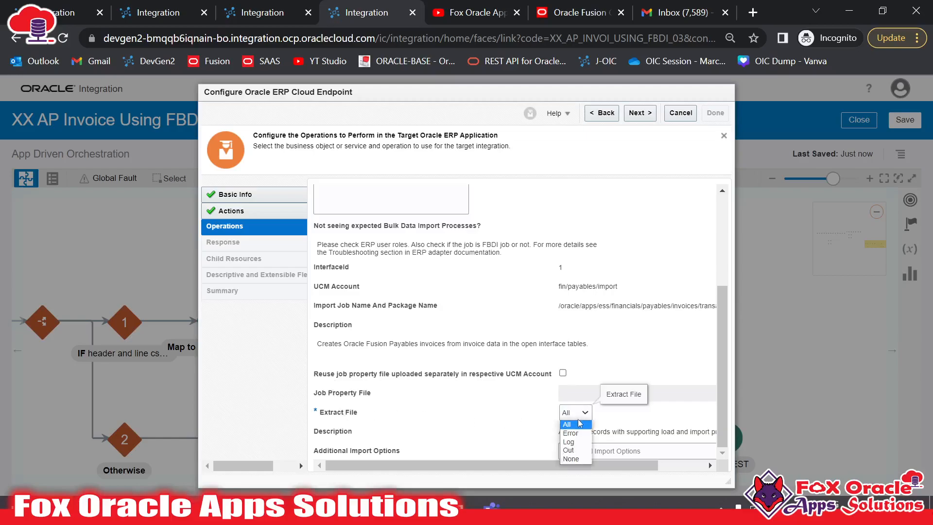
{"action": "left_click", "coordinate": [573, 424]}
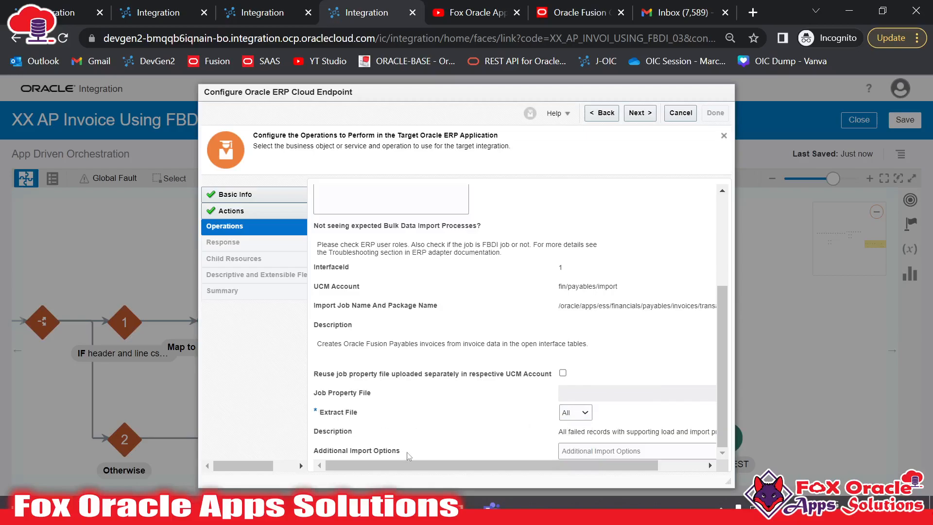
{"action": "left_click_drag", "start_coordinate": [384, 465], "coordinate": [492, 467]}
{"action": "left_click", "coordinate": [640, 113]}
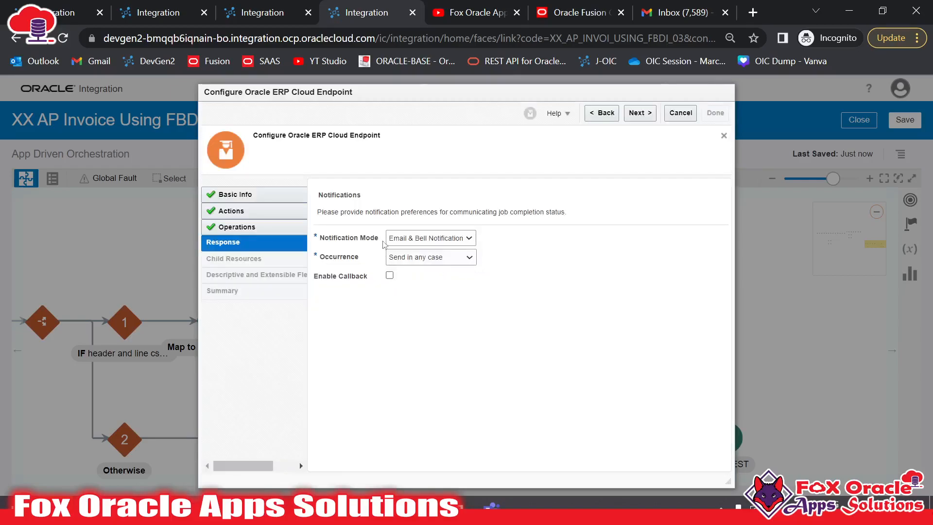
Step: Review the notification mode and occurrence choices, keeping Email & Bell Notification and Send in any case
{"action": "left_click", "coordinate": [421, 239]}
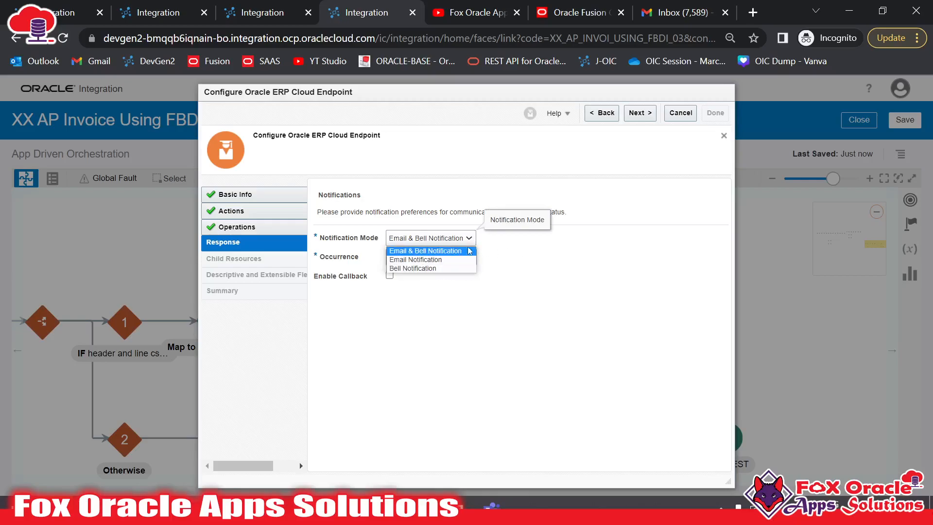
{"action": "left_click", "coordinate": [540, 245]}
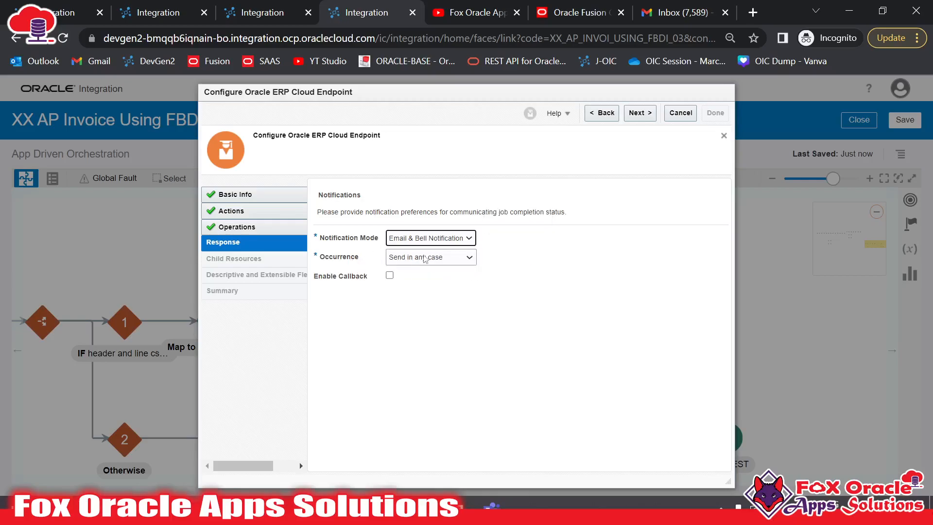
{"action": "left_click", "coordinate": [426, 257]}
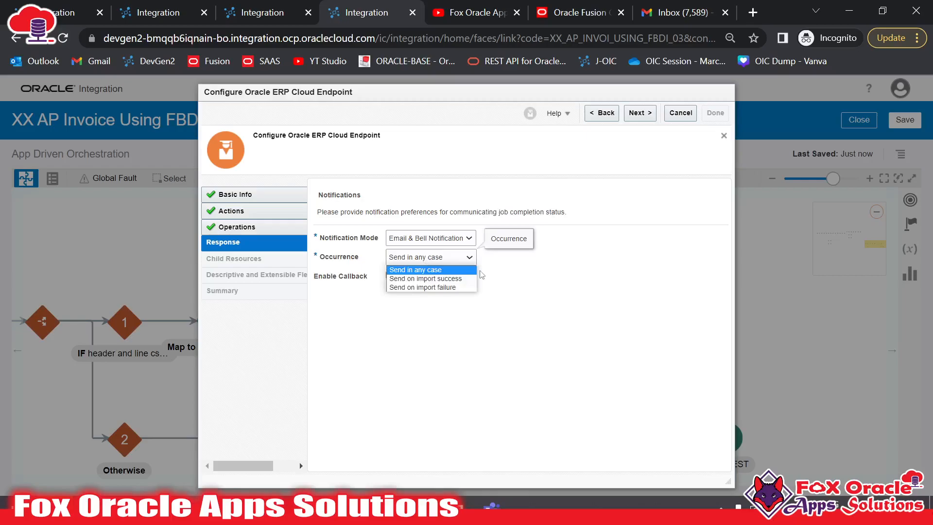
{"action": "left_click", "coordinate": [495, 269]}
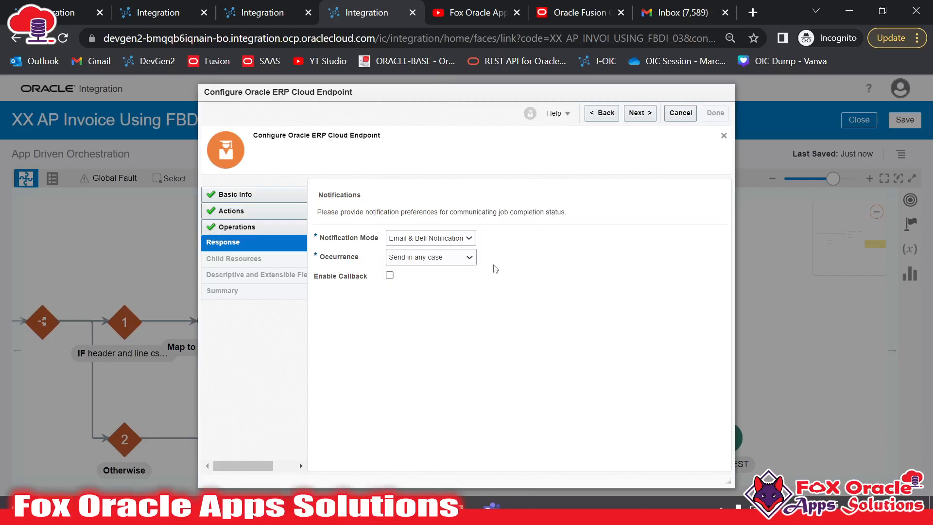
{"action": "left_click", "coordinate": [419, 262]}
{"action": "left_click", "coordinate": [567, 296]}
Step: Leave the callback disabled for the import job and complete the importInvoice_ERPCloud endpoint configuration
{"action": "left_click", "coordinate": [390, 275]}
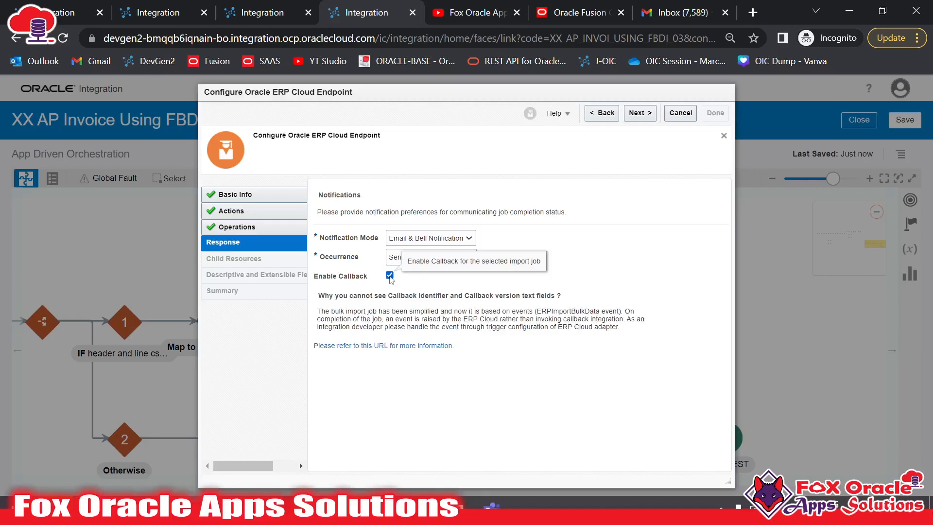
{"action": "left_click", "coordinate": [389, 276]}
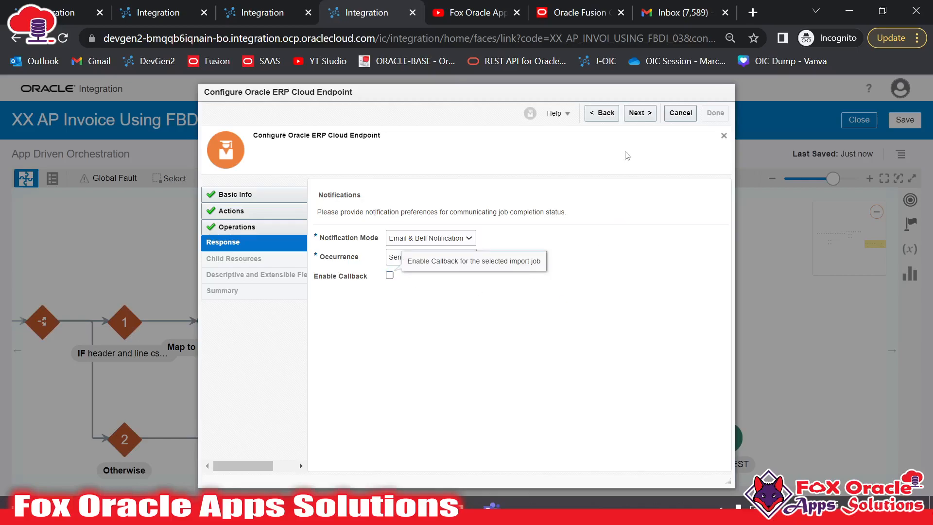
{"action": "left_click", "coordinate": [640, 113]}
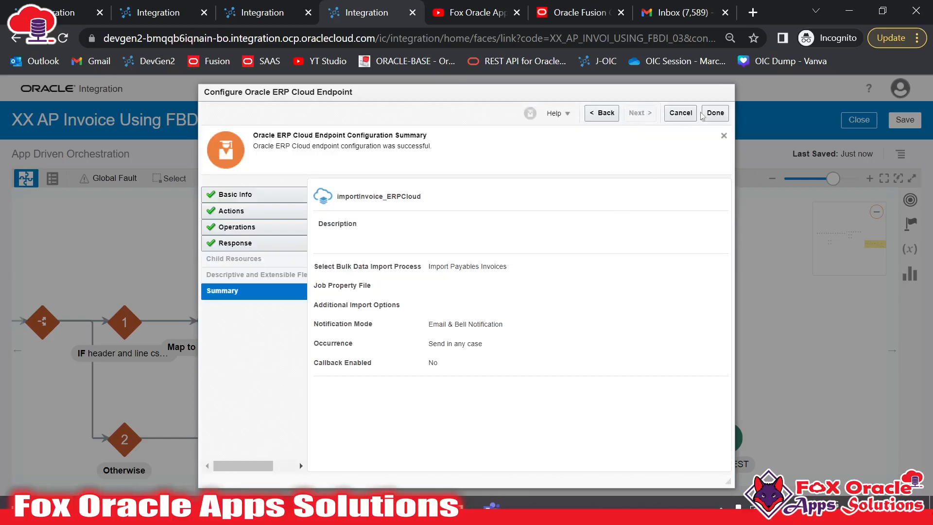
{"action": "left_click", "coordinate": [714, 113]}
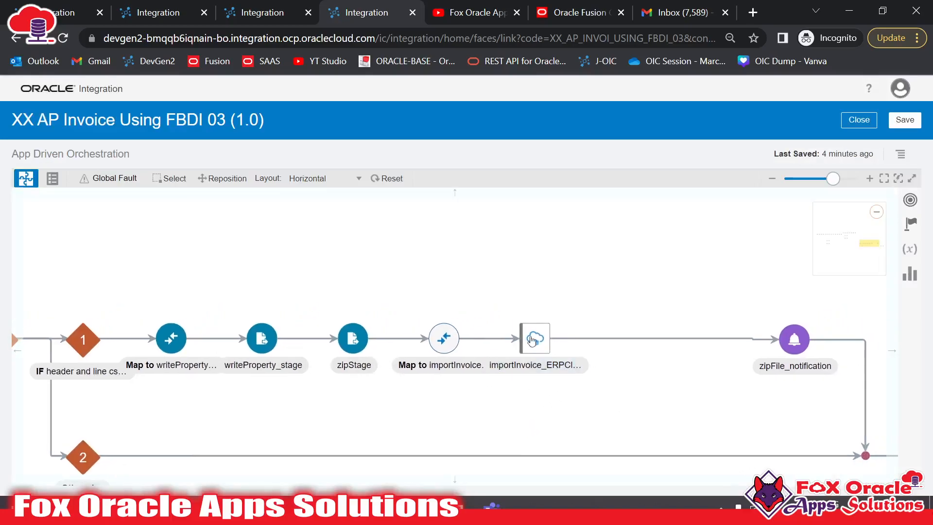
{"action": "left_click", "coordinate": [549, 349]}
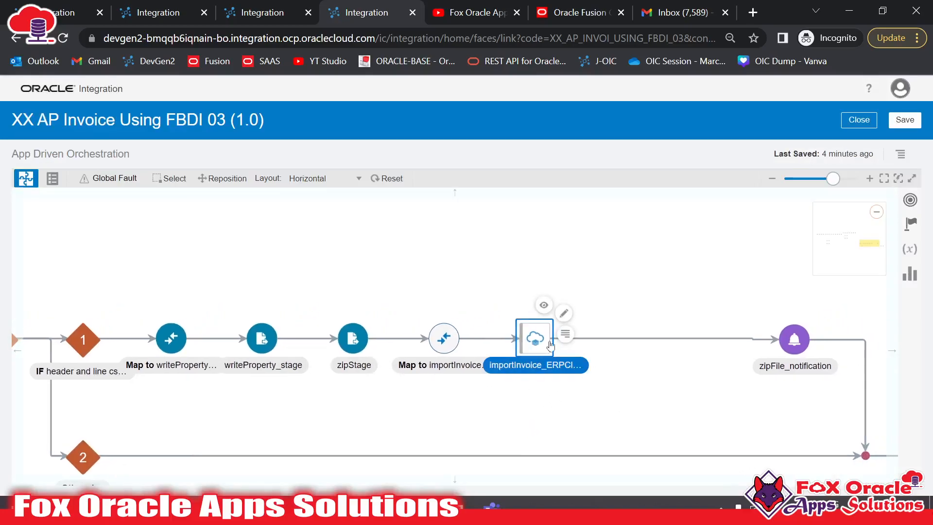
{"action": "left_click", "coordinate": [444, 338]}
{"action": "left_click", "coordinate": [345, 340]}
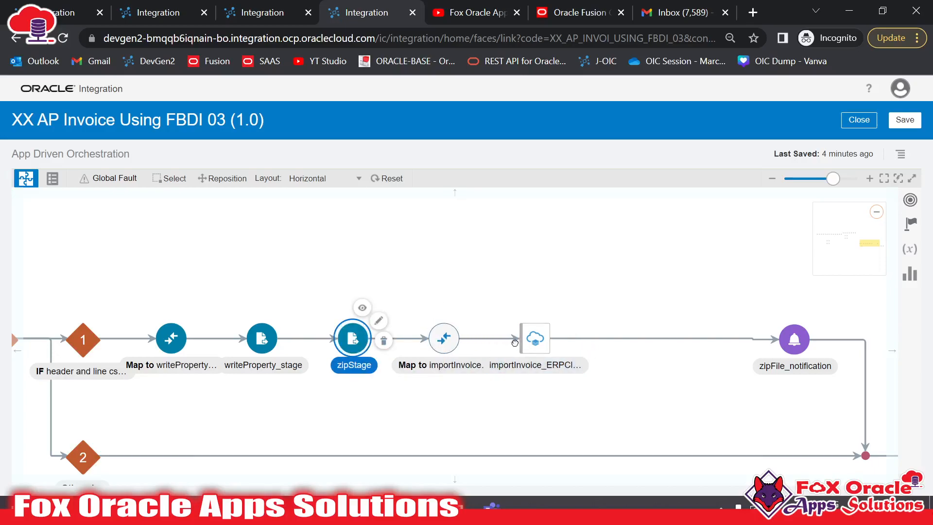
{"action": "left_click", "coordinate": [530, 340]}
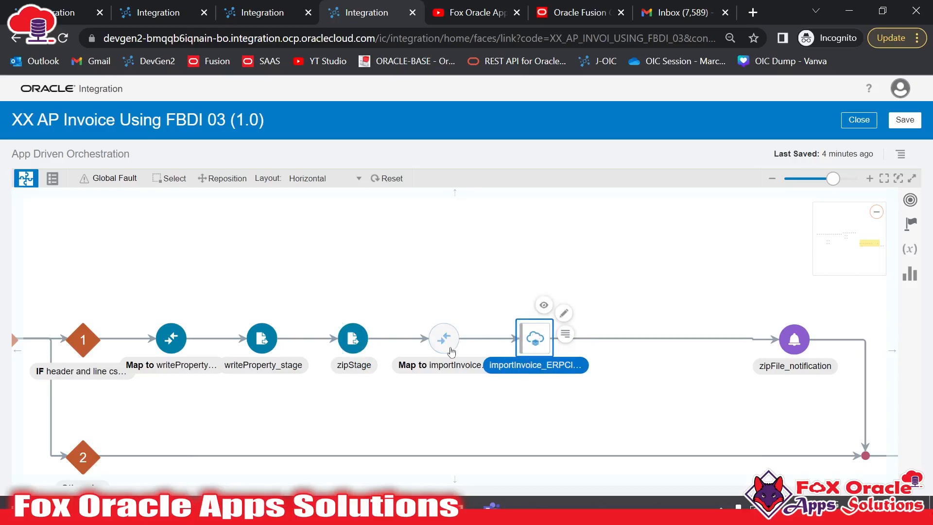
Step: Edit the Map to importInvoice_ERPCloud mapping and expand the Import Bulk Data and ICS File target elements
{"action": "left_click", "coordinate": [444, 338]}
{"action": "left_click", "coordinate": [470, 322]}
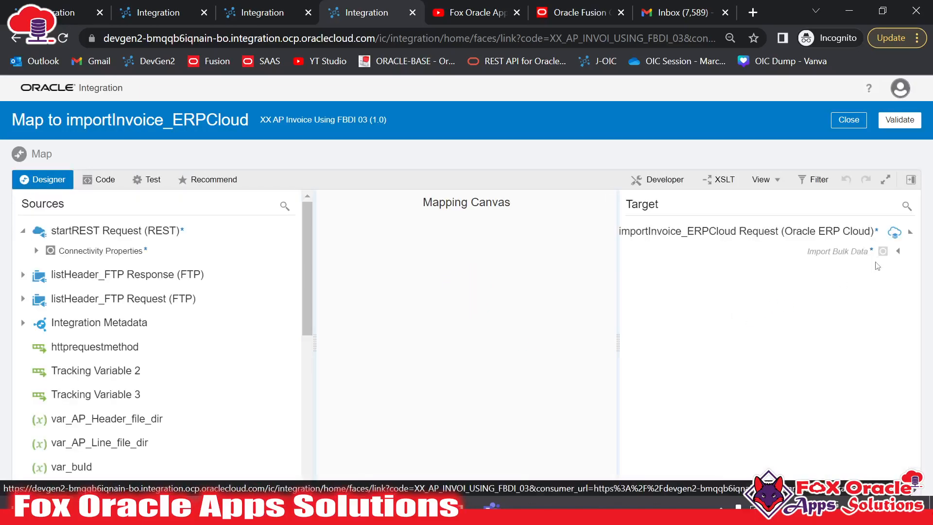
{"action": "left_click", "coordinate": [898, 252]}
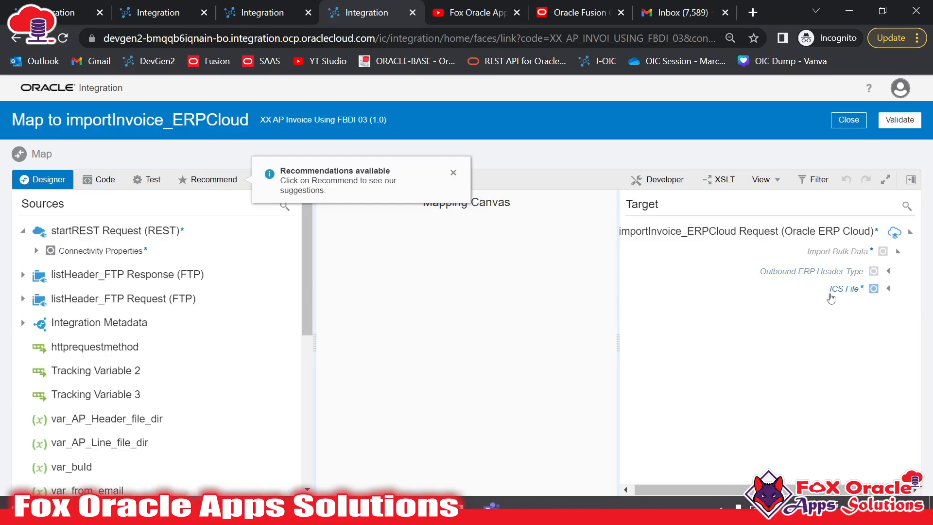
{"action": "left_click", "coordinate": [889, 271]}
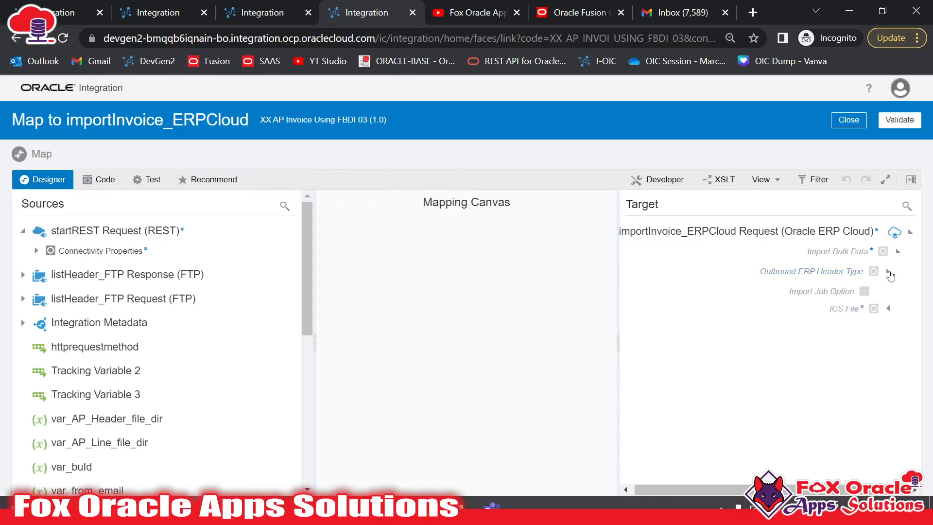
{"action": "left_click", "coordinate": [889, 271]}
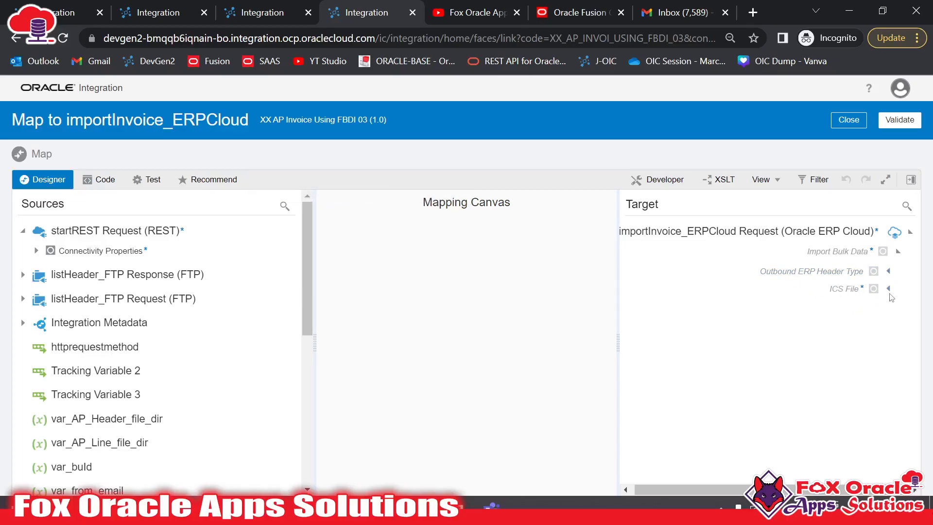
{"action": "left_click", "coordinate": [889, 289]}
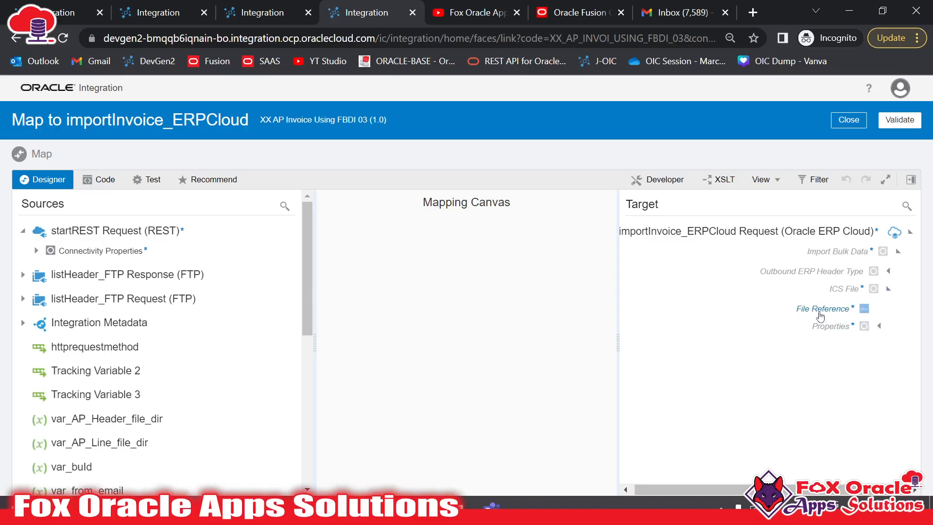
Step: Map FileReference from the zipStage response's ICSFile to the File Reference of the target ICS File
{"action": "scroll", "coordinate": [156, 363], "scroll_direction": "down", "scroll_amount": 7}
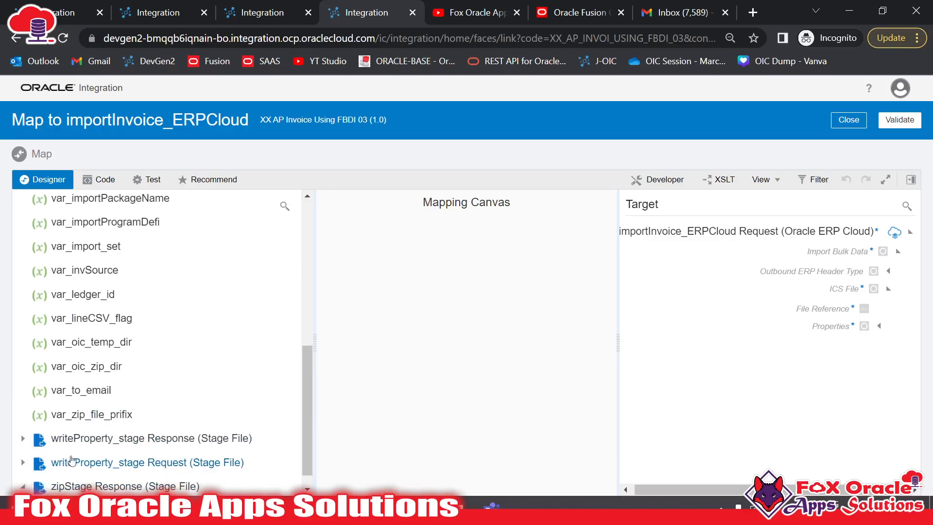
{"action": "left_click", "coordinate": [49, 485]}
{"action": "left_click", "coordinate": [38, 488]}
{"action": "left_click", "coordinate": [46, 487]}
{"action": "left_click", "coordinate": [56, 487]}
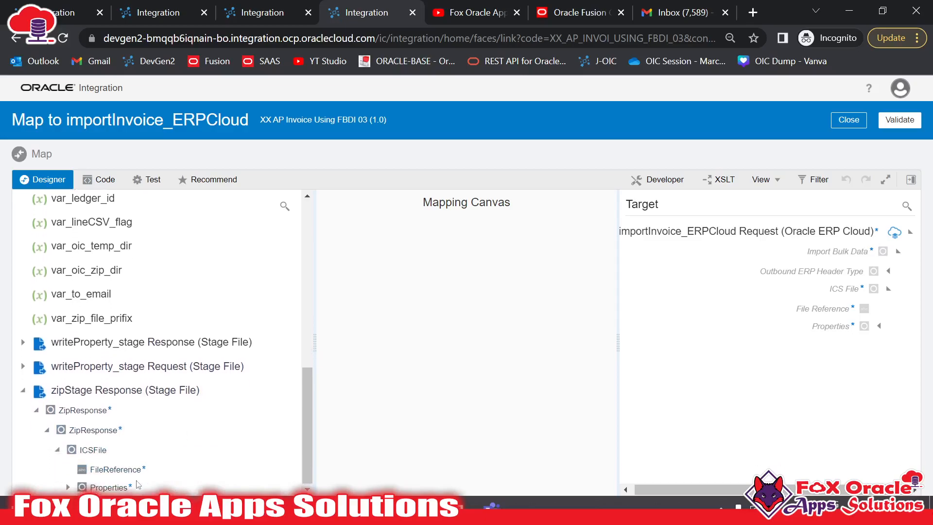
{"action": "left_click_drag", "start_coordinate": [116, 469], "coordinate": [806, 307]}
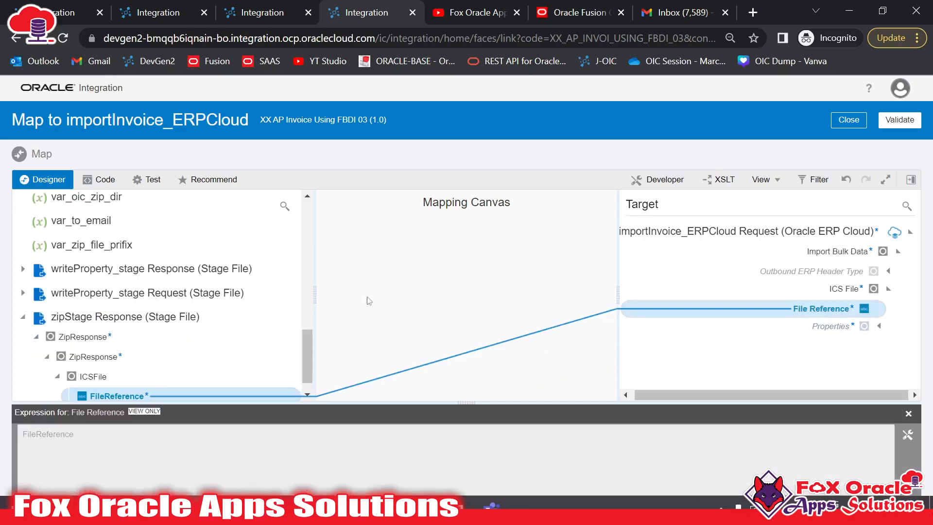
Step: Expand the ICS file Properties in source and target and map the zipStage filename to the target Filename
{"action": "scroll", "coordinate": [200, 312], "scroll_direction": "down", "scroll_amount": 1}
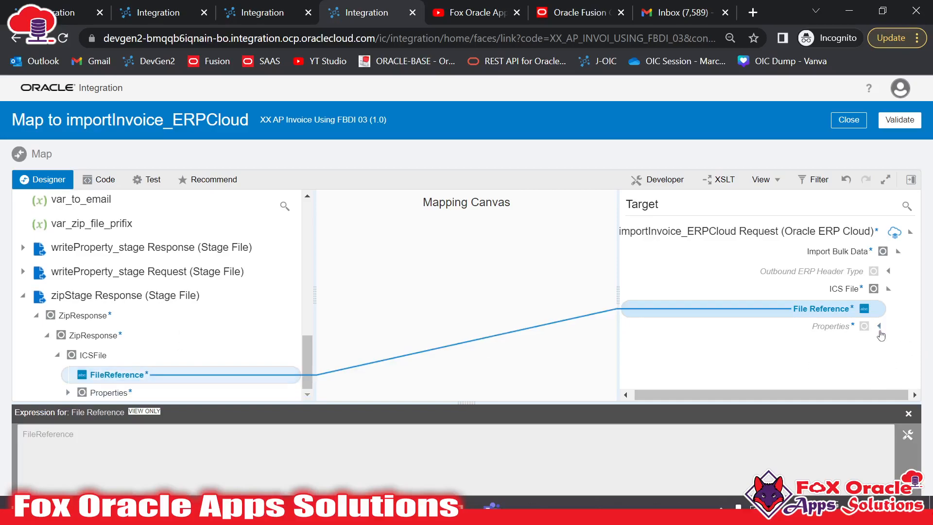
{"action": "left_click", "coordinate": [878, 326]}
{"action": "left_click", "coordinate": [68, 393]}
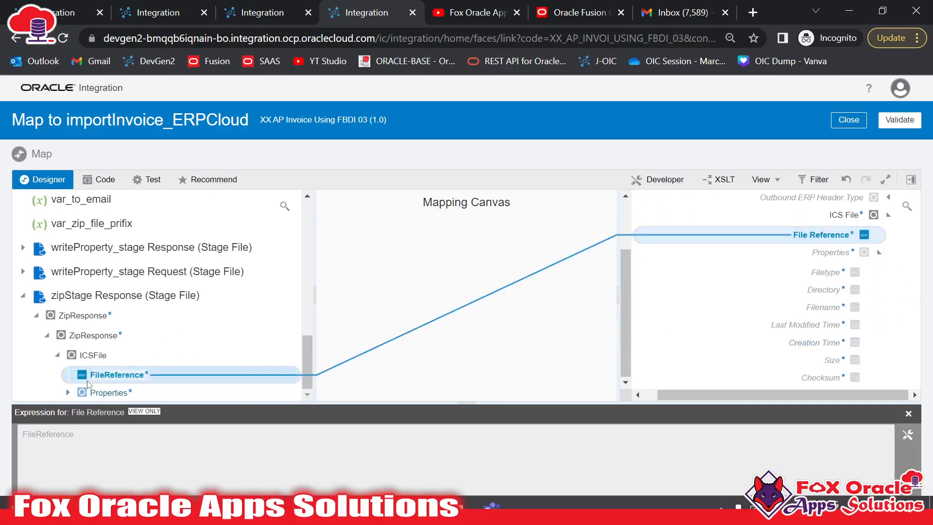
{"action": "left_click_drag", "start_coordinate": [118, 323], "coordinate": [750, 312]}
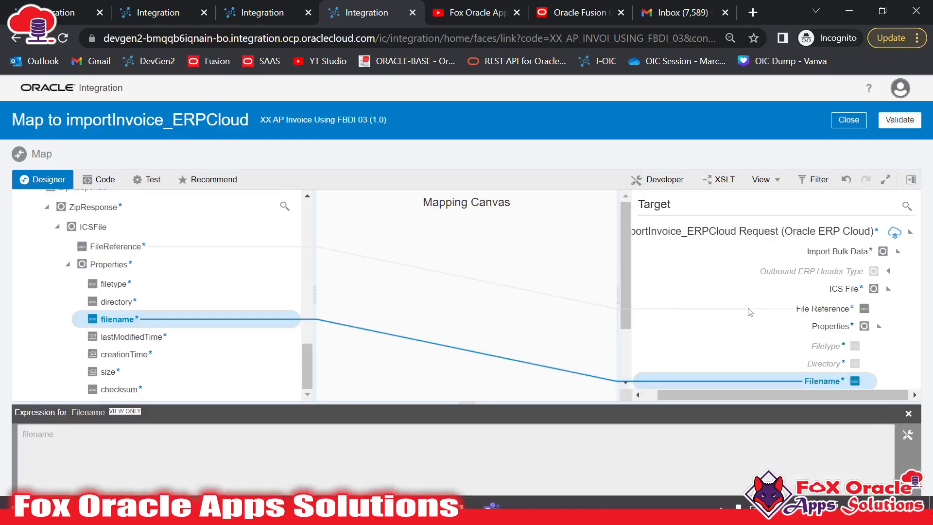
Step: Validate the importInvoice_ERPCloud mapping and return to the integration canvas
{"action": "left_click", "coordinate": [908, 413]}
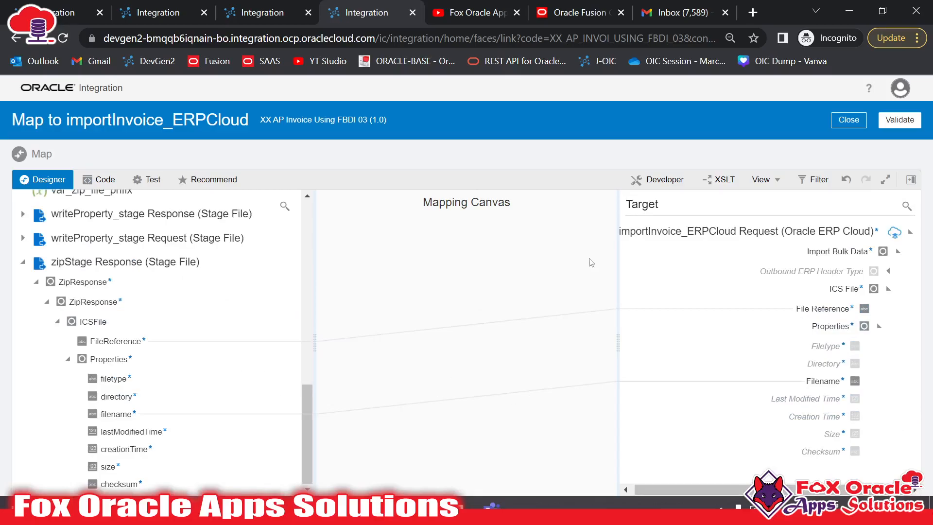
{"action": "left_click", "coordinate": [900, 119]}
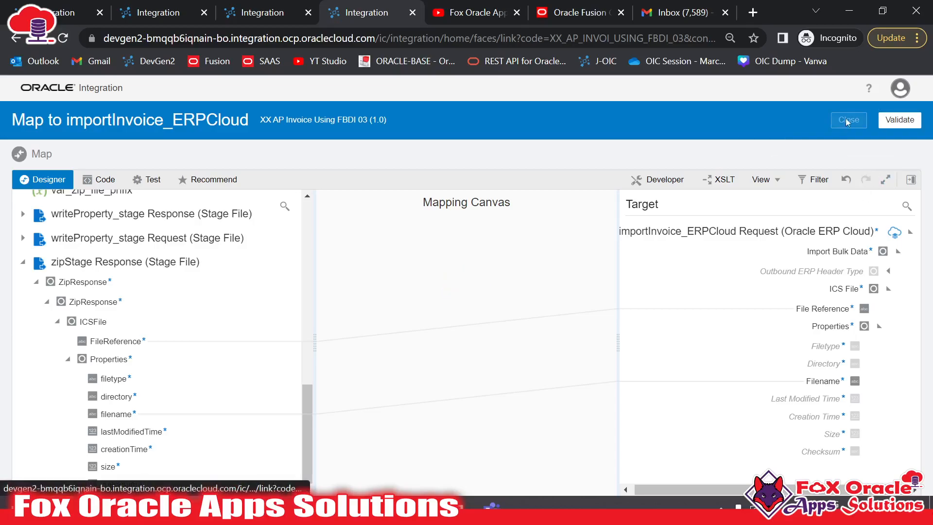
{"action": "left_click", "coordinate": [849, 143]}
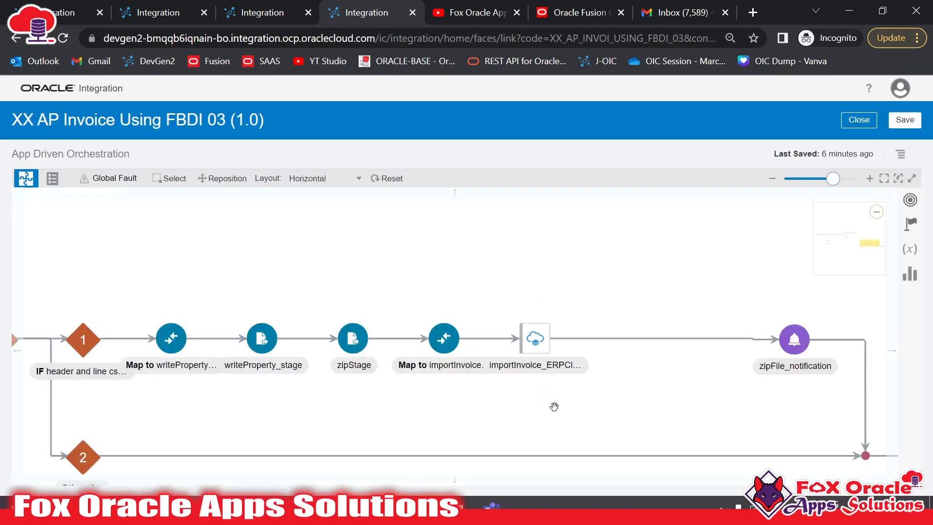
Step: Examine the Map to startREST mapping's Request Id target and its available sources, and return to the integration canvas
{"action": "left_click", "coordinate": [544, 351]}
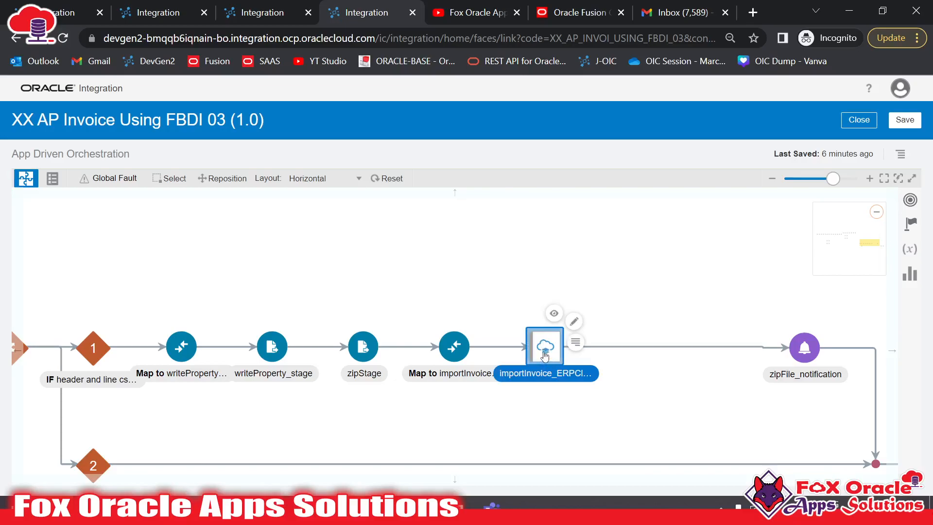
{"action": "mouse_move", "coordinate": [545, 357]}
{"action": "scroll", "coordinate": [615, 410], "scroll_direction": "down", "scroll_amount": 3}
{"action": "scroll", "coordinate": [539, 344], "scroll_direction": "down", "scroll_amount": 2}
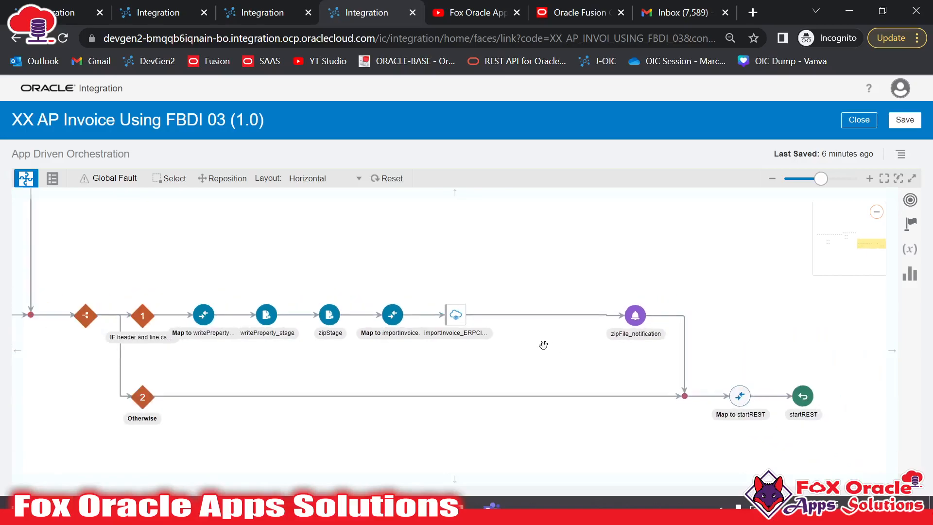
{"action": "left_click_drag", "start_coordinate": [558, 358], "coordinate": [472, 358]}
{"action": "left_click", "coordinate": [653, 395]}
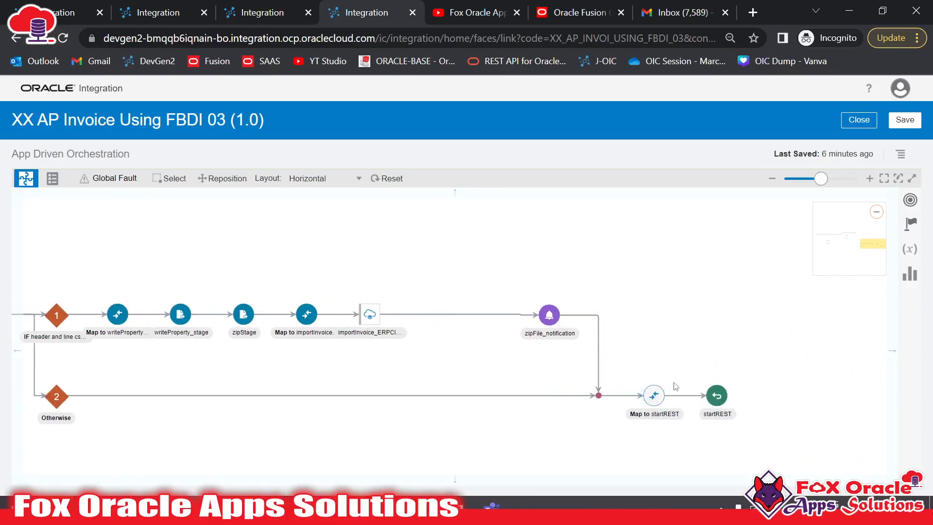
{"action": "left_click", "coordinate": [674, 384]}
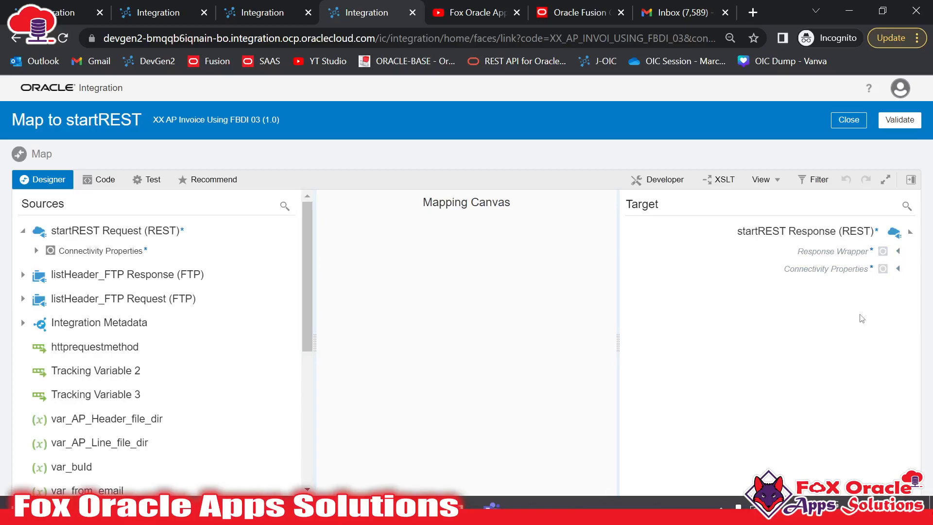
{"action": "left_click", "coordinate": [898, 251]}
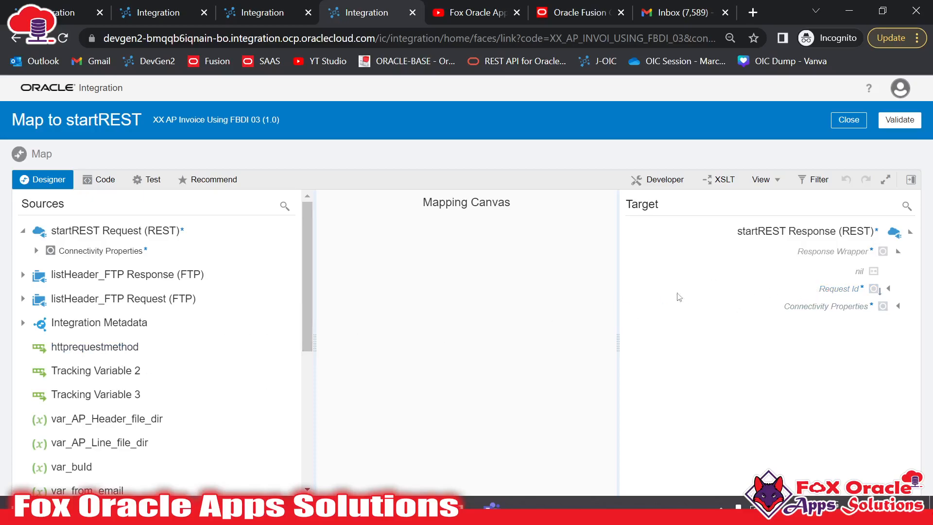
{"action": "scroll", "coordinate": [94, 349], "scroll_direction": "down", "scroll_amount": 5}
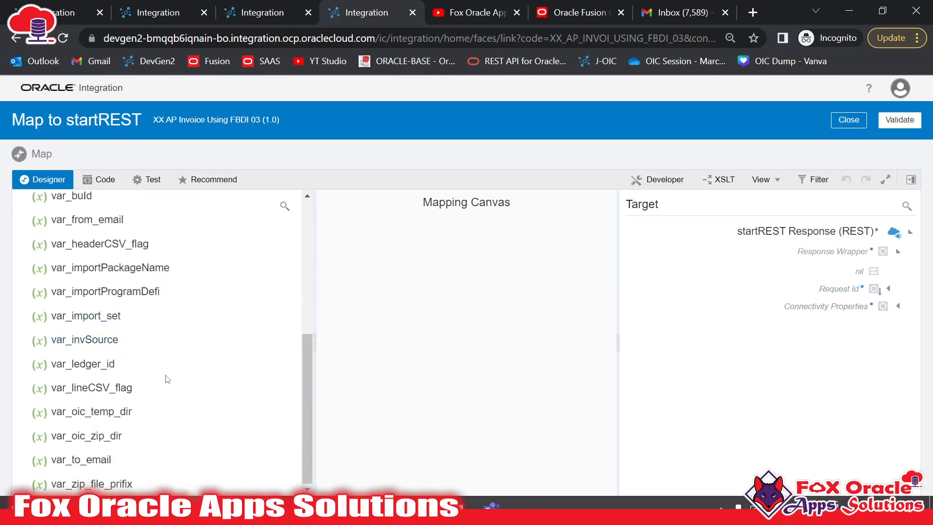
{"action": "scroll", "coordinate": [167, 379], "scroll_direction": "up", "scroll_amount": 5}
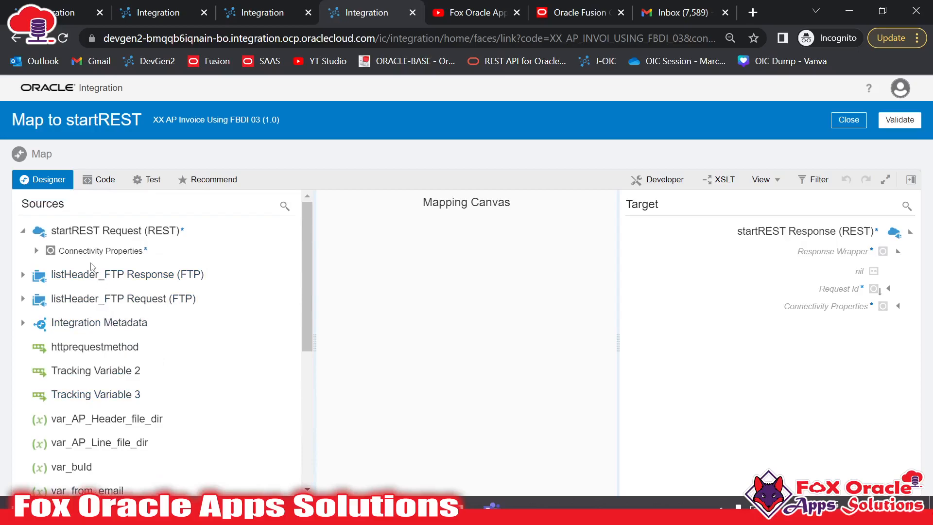
{"action": "scroll", "coordinate": [134, 328], "scroll_direction": "down", "scroll_amount": 5}
{"action": "left_click", "coordinate": [832, 125]}
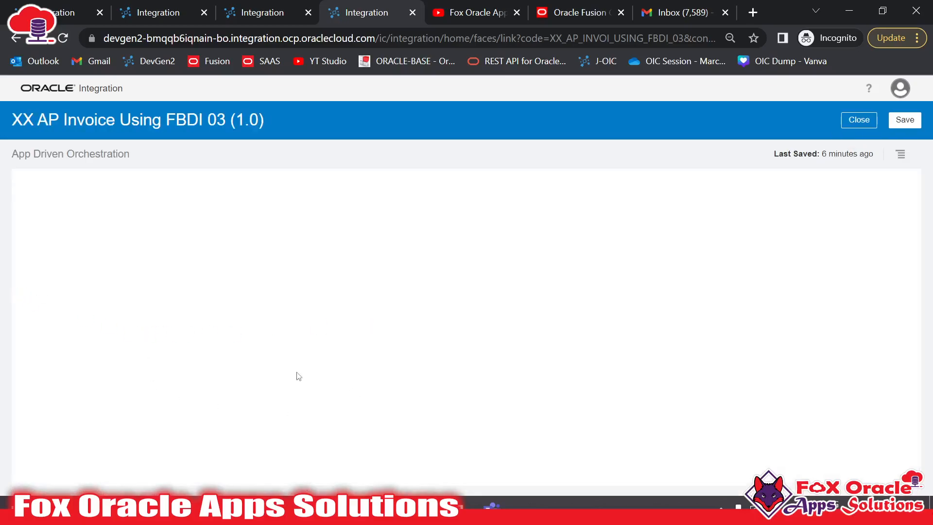
{"action": "mouse_move", "coordinate": [288, 362]}
{"action": "left_mouse_down"}
{"action": "mouse_move", "coordinate": [448, 365]}
{"action": "mouse_move", "coordinate": [467, 382]}
{"action": "mouse_move", "coordinate": [492, 379]}
{"action": "left_mouse_up"}
{"action": "left_click", "coordinate": [454, 326]}
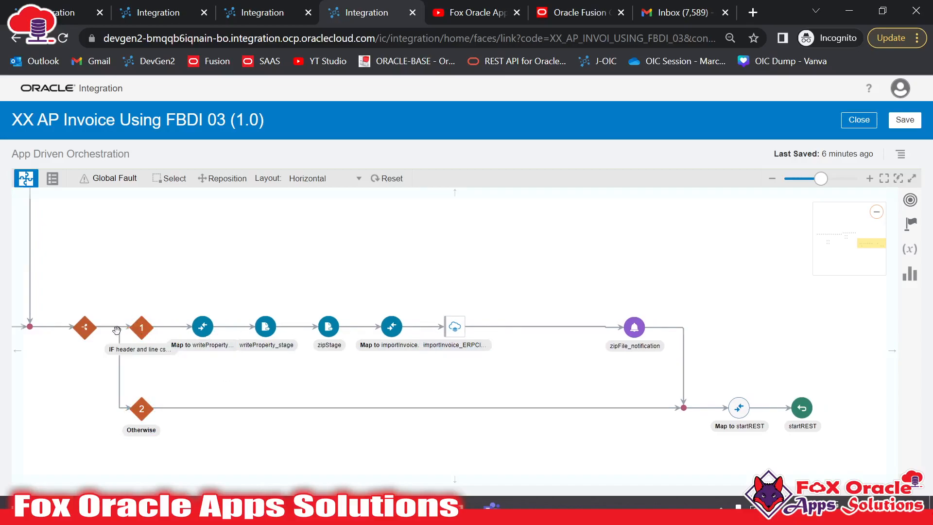
{"action": "left_click", "coordinate": [461, 336]}
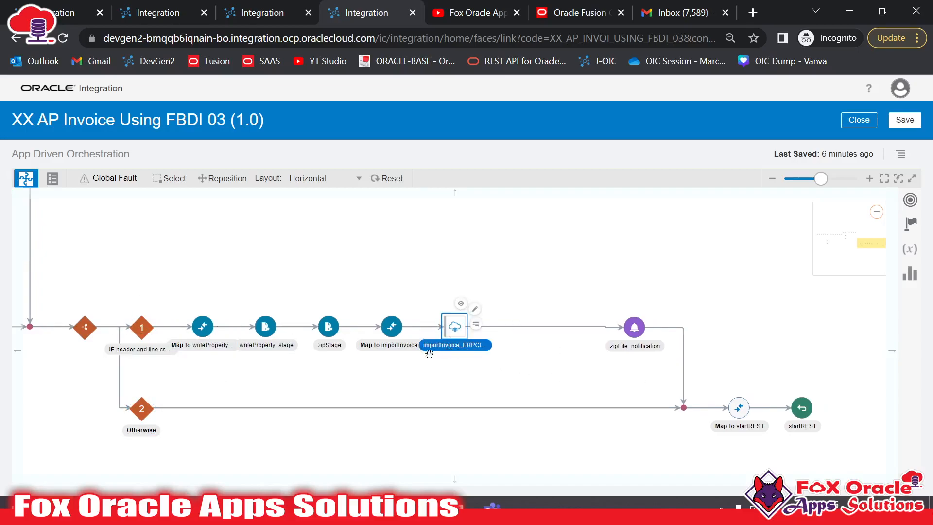
Step: Review the source variables available in the Map to startREST mapping and return to the integration canvas
{"action": "double_click", "coordinate": [738, 409]}
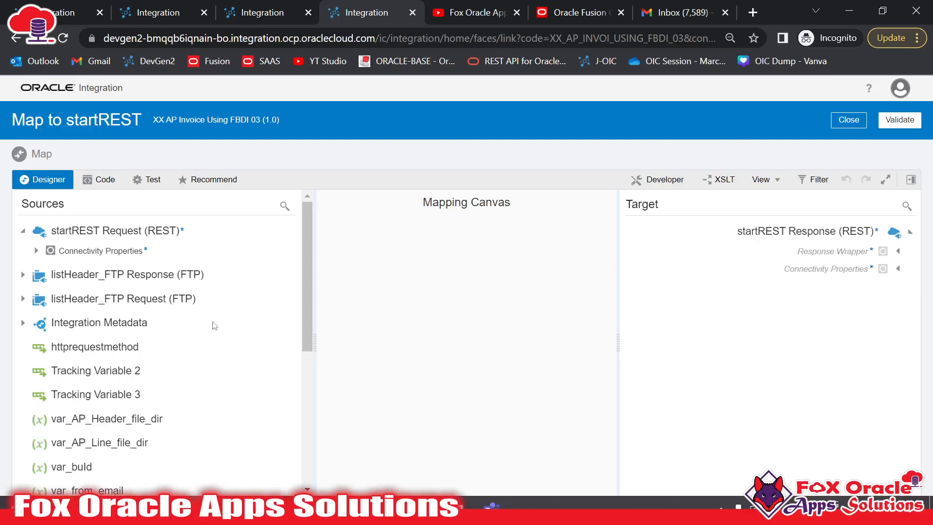
{"action": "scroll", "coordinate": [105, 315], "scroll_direction": "down", "scroll_amount": 5}
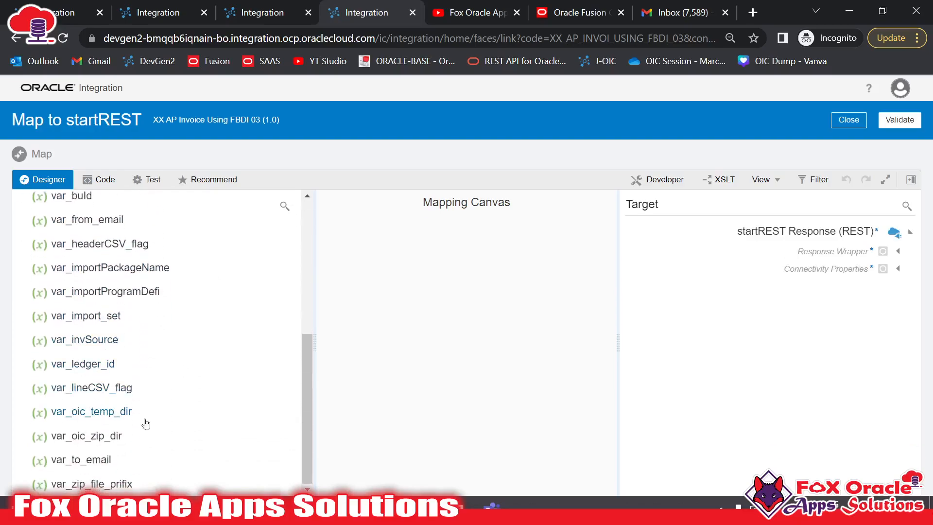
{"action": "left_click", "coordinate": [849, 122]}
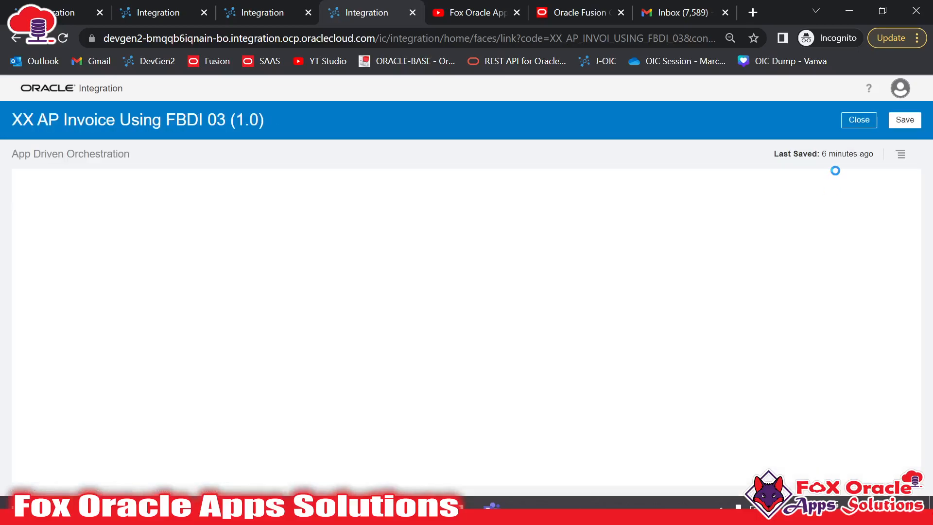
Step: Add a string variable named var_import_id at the end of the defaultVar_Assign action
{"action": "left_click", "coordinate": [449, 333]}
{"action": "left_click_drag", "start_coordinate": [419, 382], "coordinate": [527, 411]}
{"action": "left_click_drag", "start_coordinate": [334, 256], "coordinate": [695, 371]}
{"action": "left_click_drag", "start_coordinate": [437, 347], "coordinate": [758, 410]}
{"action": "left_click_drag", "start_coordinate": [368, 348], "coordinate": [810, 420]}
{"action": "left_click", "coordinate": [359, 358]}
{"action": "left_click", "coordinate": [379, 355]}
{"action": "scroll", "coordinate": [219, 364], "scroll_direction": "down", "scroll_amount": 5}
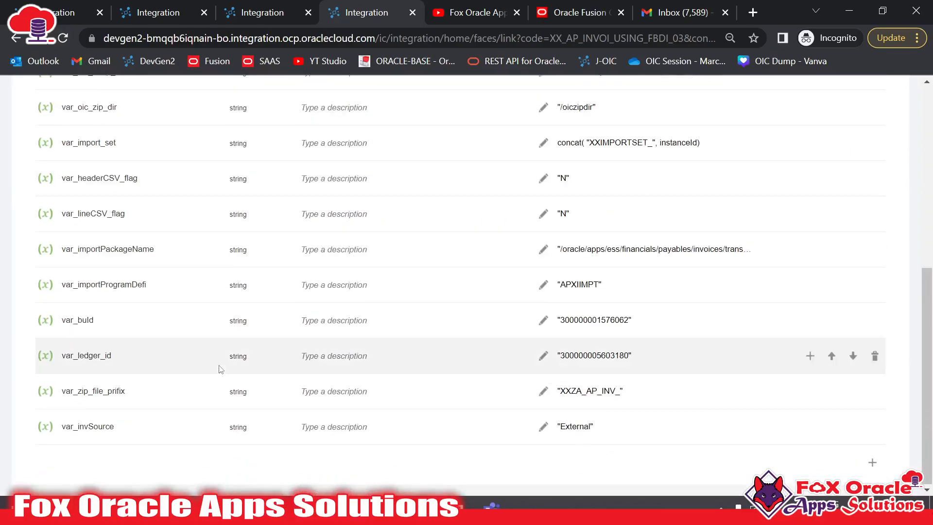
{"action": "left_click", "coordinate": [872, 462]}
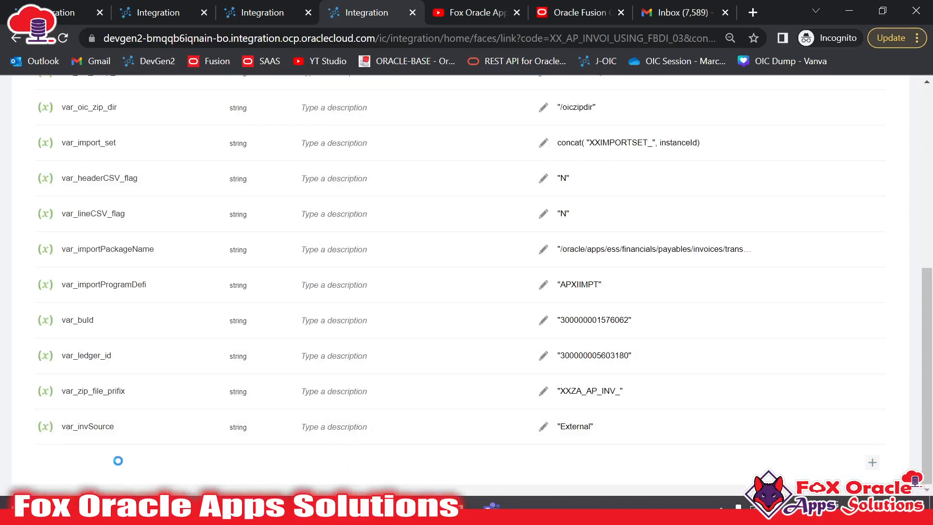
{"action": "left_click", "coordinate": [62, 427]}
{"action": "type", "text": "import_id"}
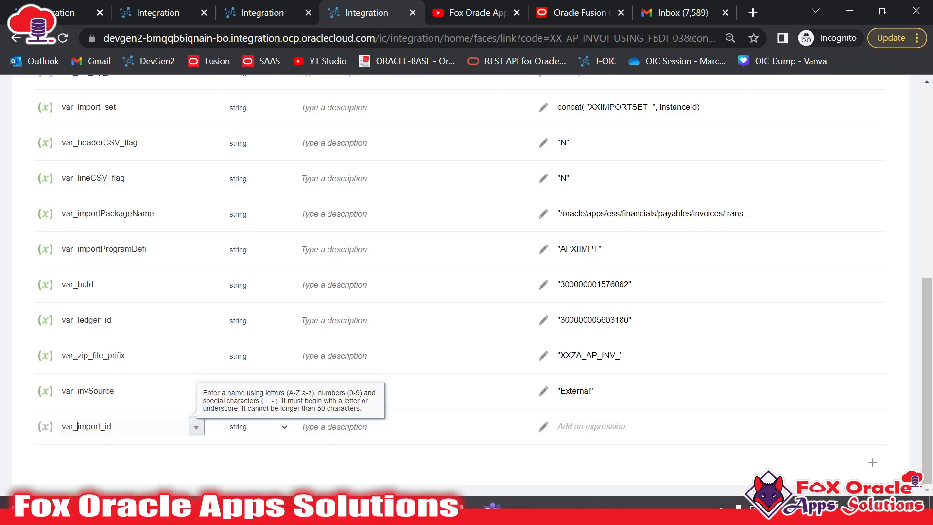
Step: Set the var_import_id expression to '-1', validate it, and validate the defaultVar_Assign action
{"action": "left_click", "coordinate": [544, 426]}
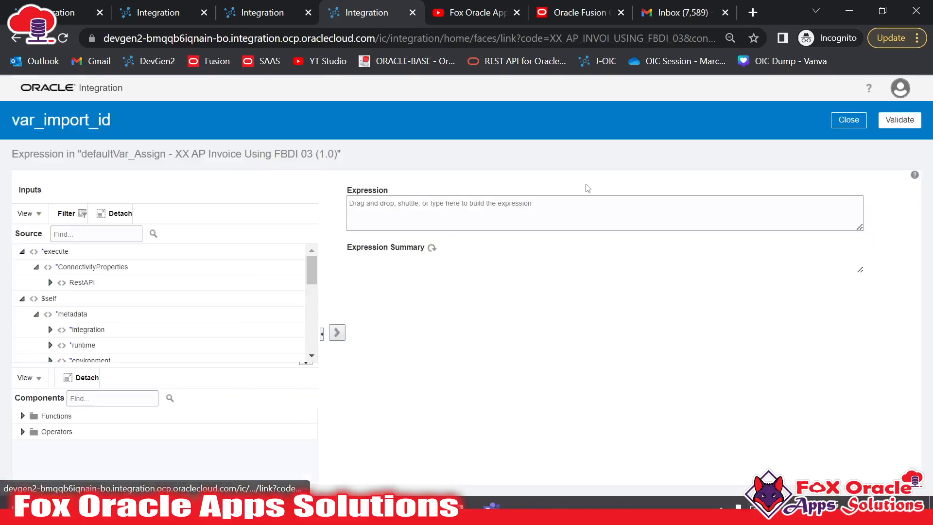
{"action": "left_click", "coordinate": [567, 212]}
{"action": "left_click", "coordinate": [900, 119]}
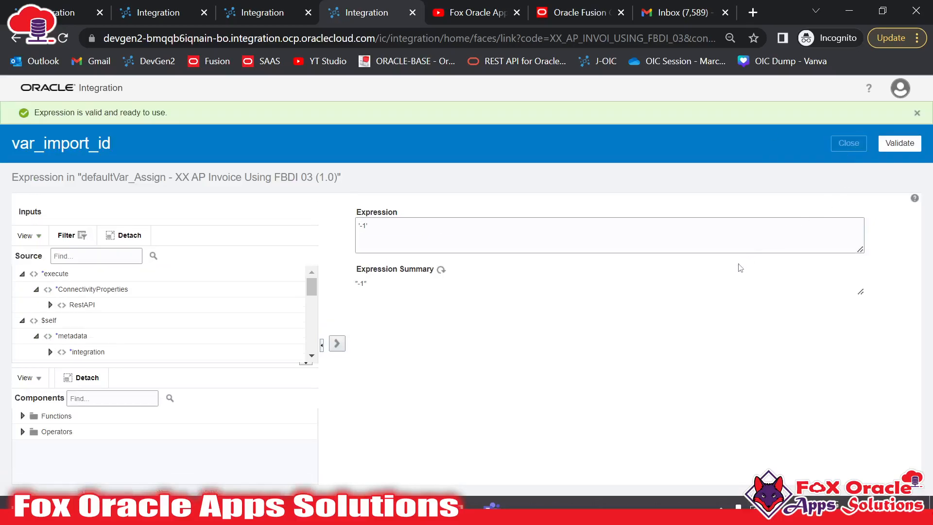
{"action": "left_click", "coordinate": [848, 143]}
{"action": "scroll", "coordinate": [854, 162], "scroll_direction": "up", "scroll_amount": 5}
{"action": "left_click", "coordinate": [885, 126]}
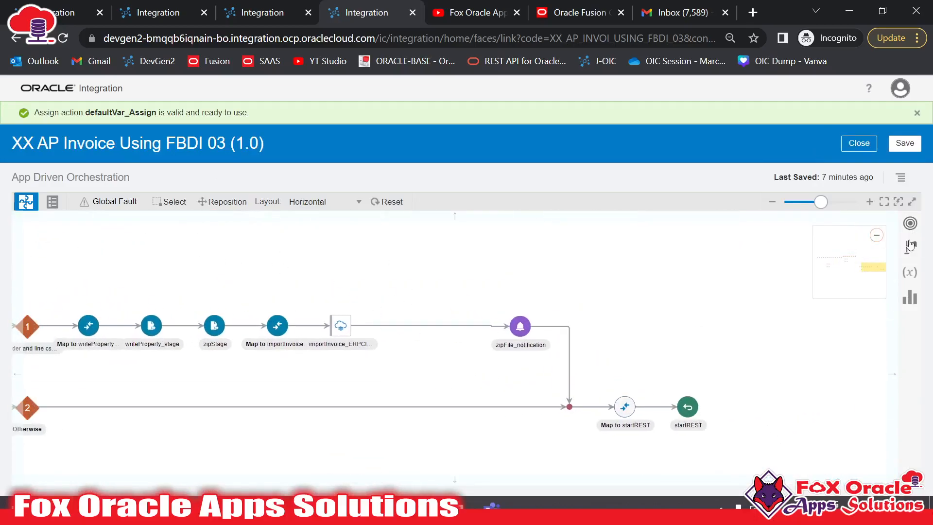
Step: Create an Assign action named updateRequestId_assign after the importInvoice_ERPCloud invoke
{"action": "mouse_move", "coordinate": [911, 273]}
{"action": "left_click_drag", "start_coordinate": [635, 291], "coordinate": [408, 317]}
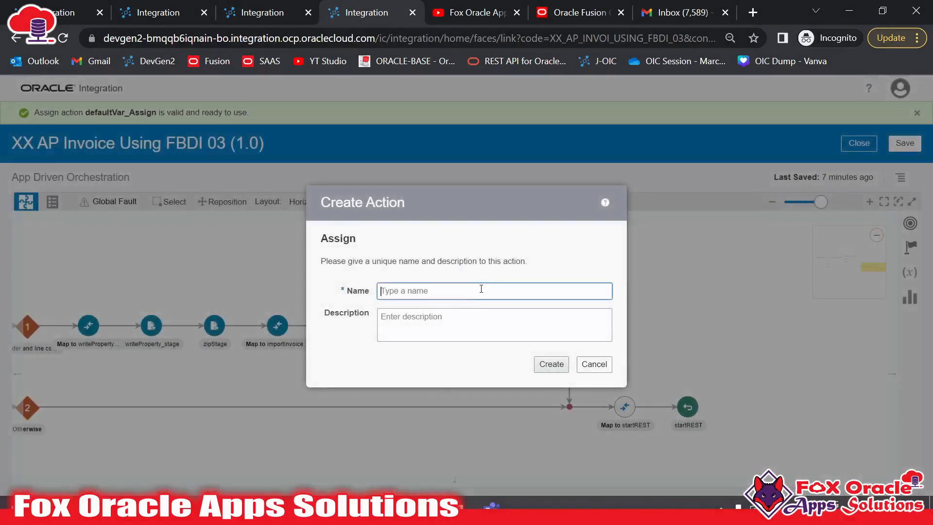
{"action": "type", "text": "update"}
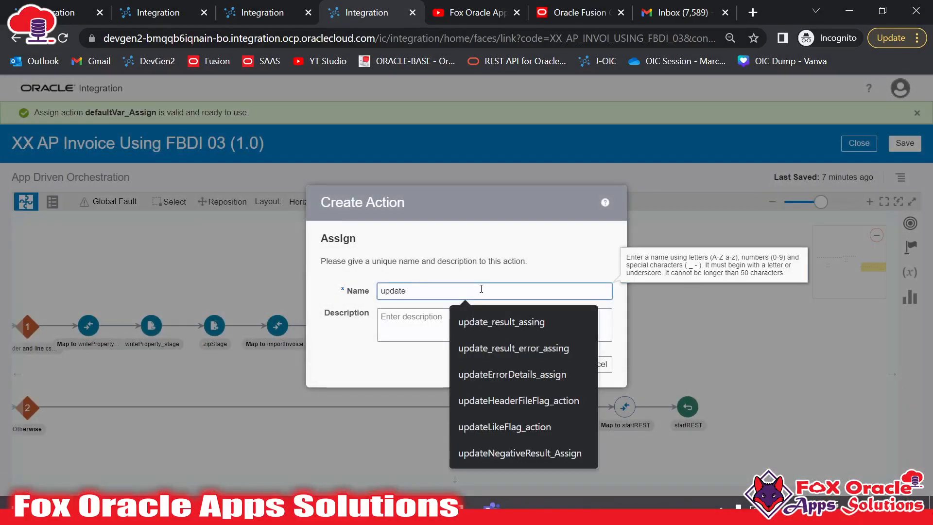
{"action": "type", "text": "RequestId"}
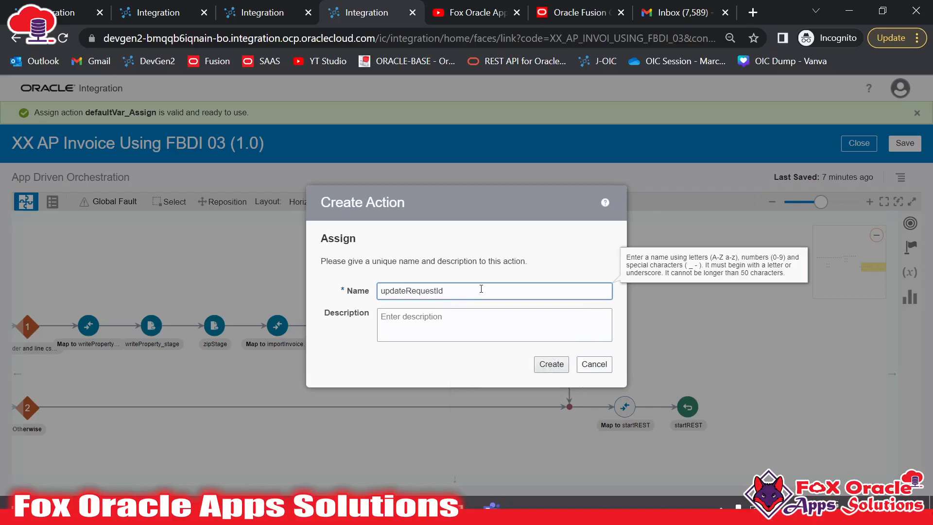
{"action": "type", "text": "_assign"}
{"action": "left_click", "coordinate": [551, 365]}
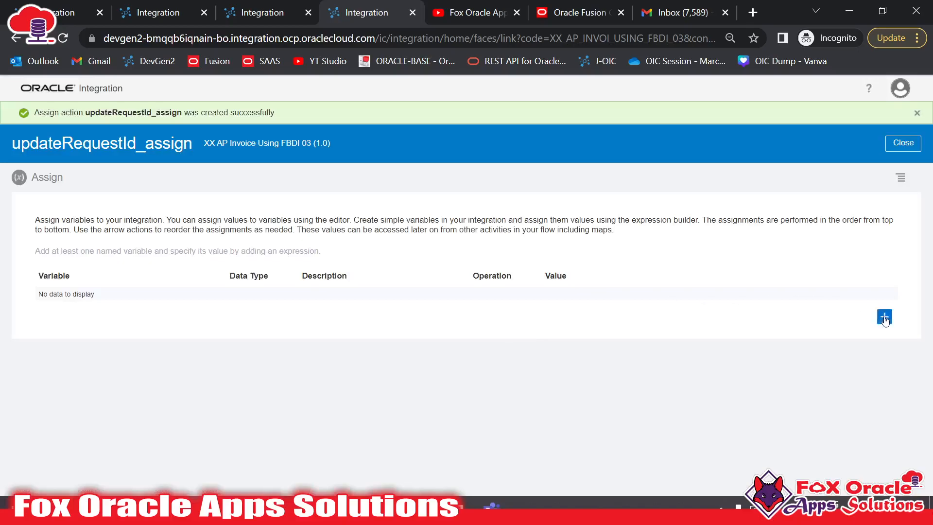
Step: Add an assignment row in updateRequestId_assign and choose the existing variable var_import_id
{"action": "left_click", "coordinate": [885, 317]}
{"action": "left_click", "coordinate": [200, 304]}
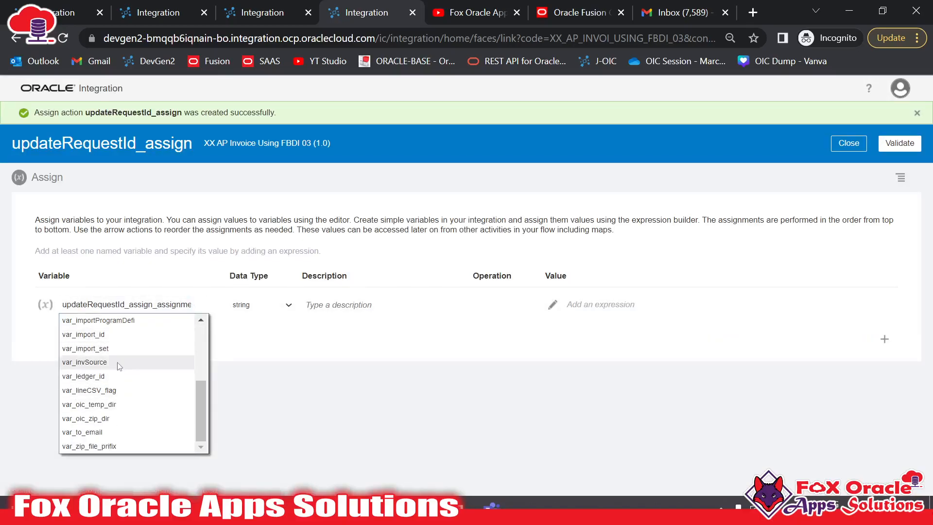
{"action": "scroll", "coordinate": [122, 413], "scroll_direction": "up", "scroll_amount": 3}
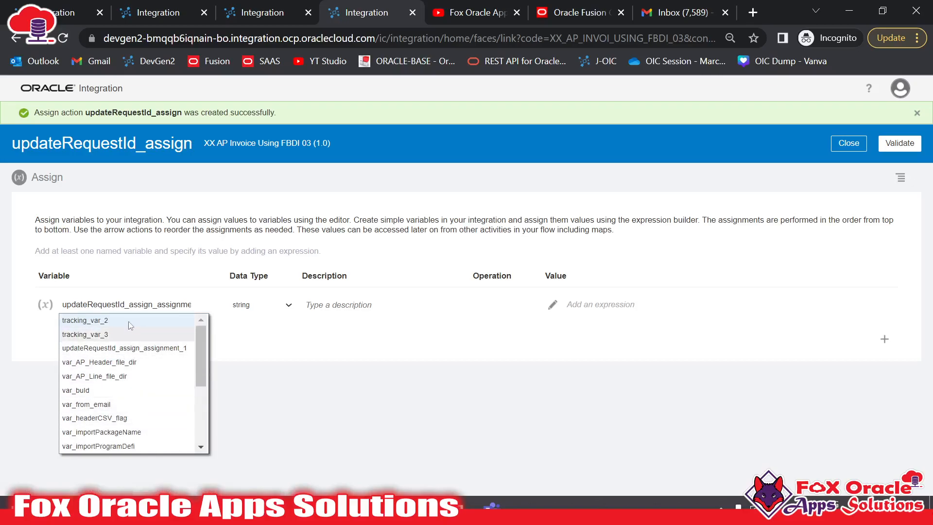
{"action": "left_click_drag", "start_coordinate": [200, 359], "coordinate": [201, 397]}
{"action": "left_click", "coordinate": [127, 371]}
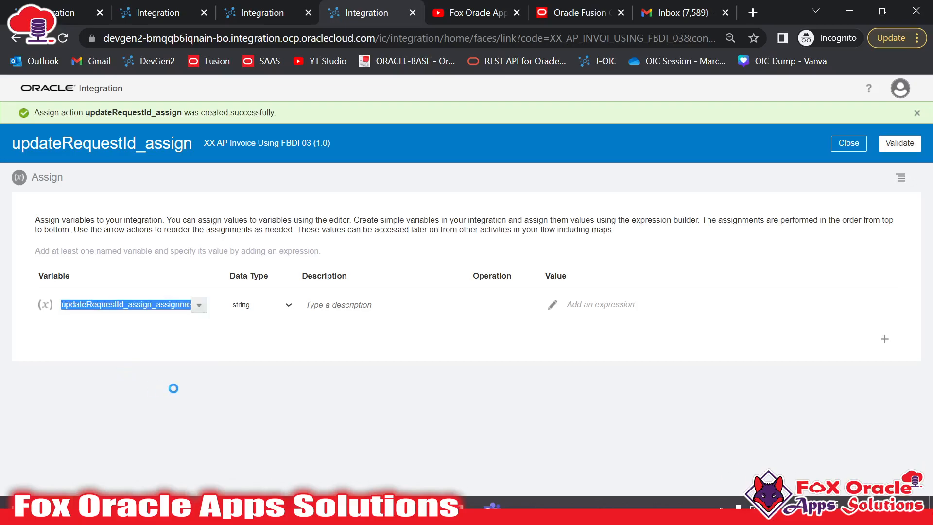
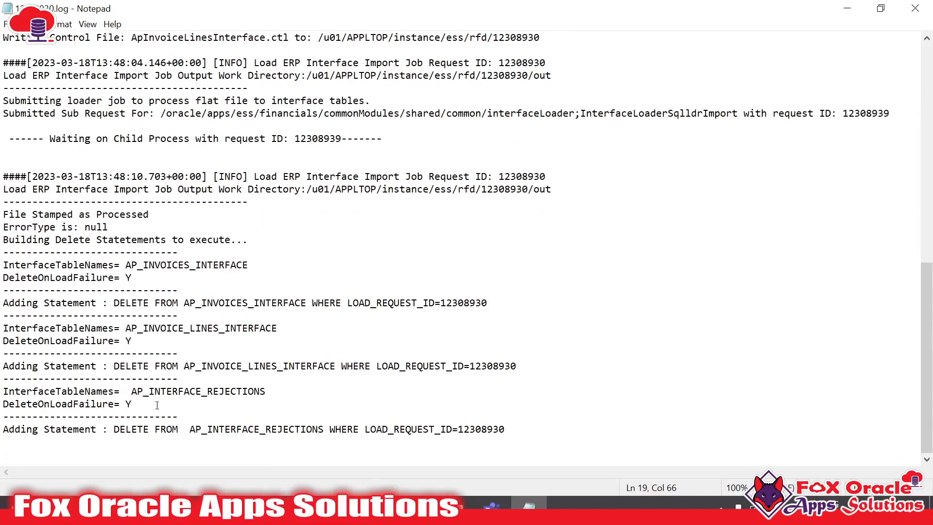
Step: Return from the Notepad log to Scheduled Processes in the browser and show the processes in Hierarchy view
{"action": "scroll", "coordinate": [269, 377], "scroll_direction": "up", "scroll_amount": 13}
{"action": "key", "text": "alt+Tab"}
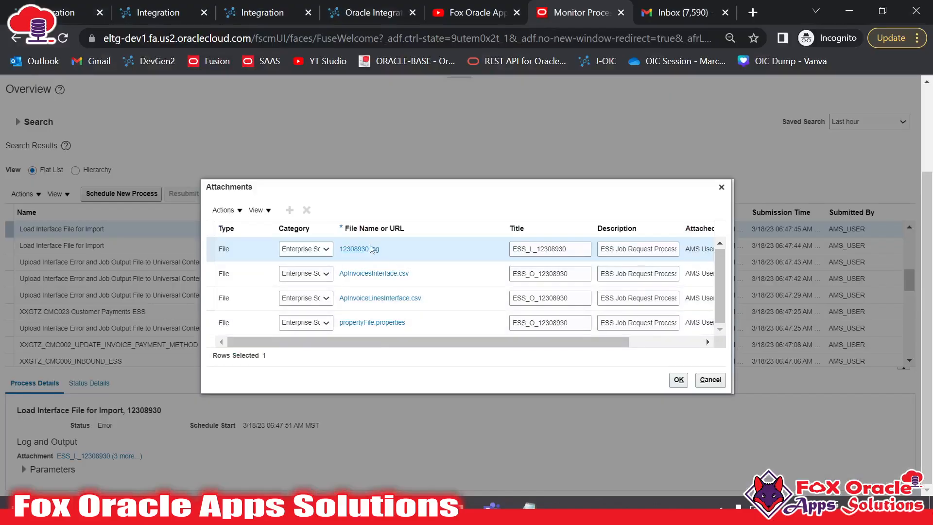
{"action": "scroll", "coordinate": [371, 249], "scroll_direction": "up", "scroll_amount": 3}
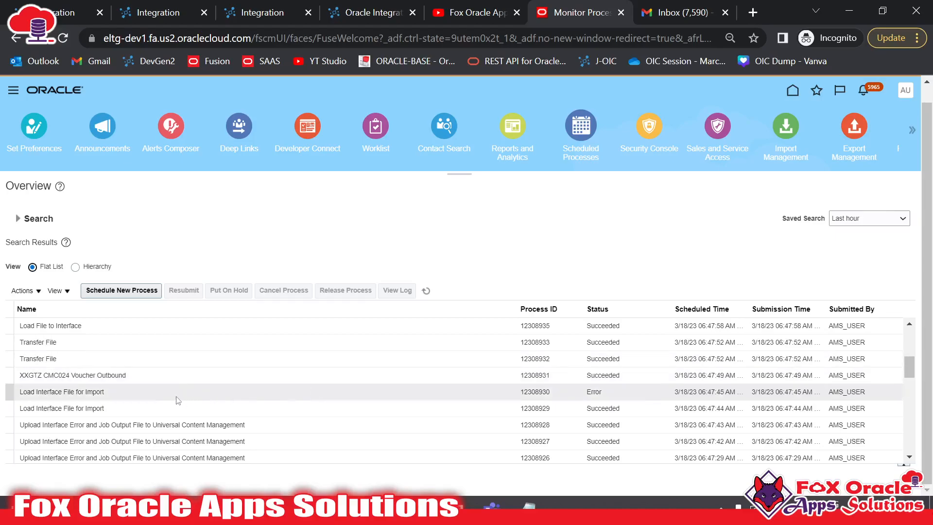
{"action": "left_click", "coordinate": [75, 267]}
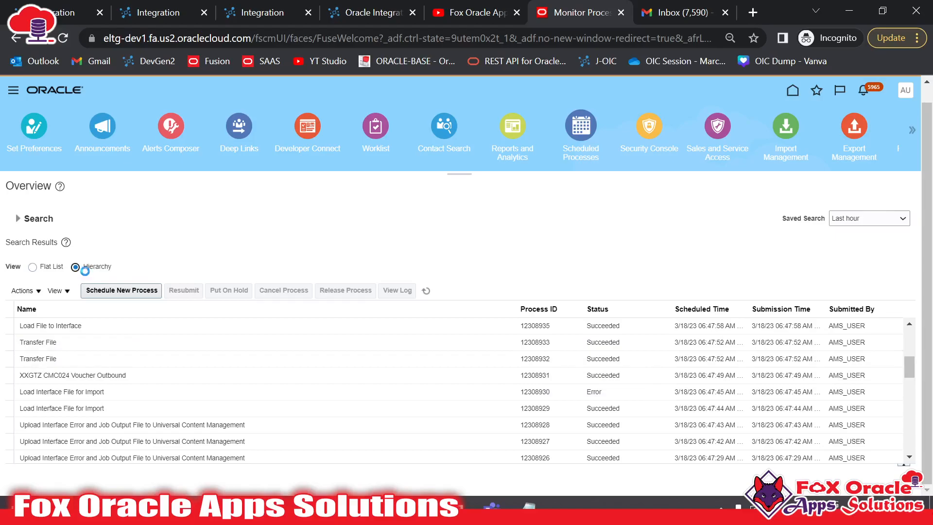
{"action": "left_click", "coordinate": [128, 291]}
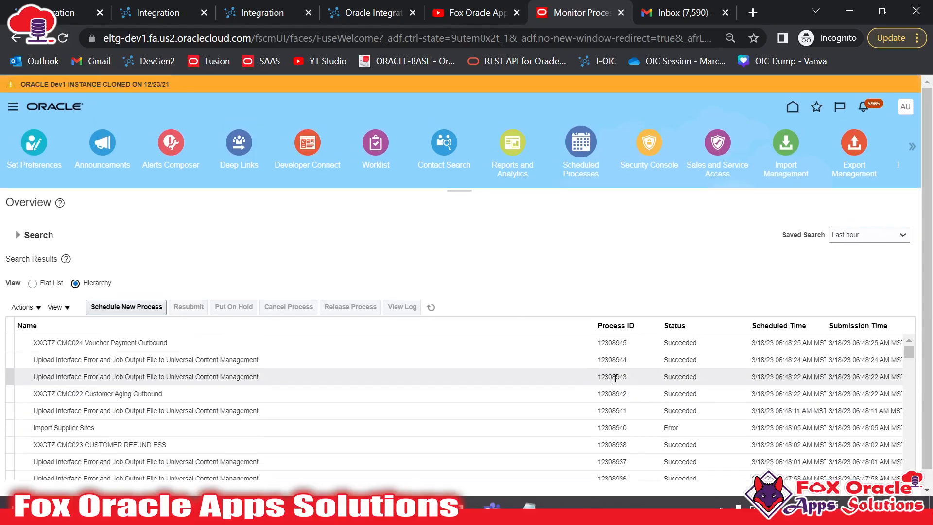
Step: Expand Load Interface File for Import process 12308930 and select its first Load File to Interface child, 12308934
{"action": "scroll", "coordinate": [694, 438], "scroll_direction": "down", "scroll_amount": 2}
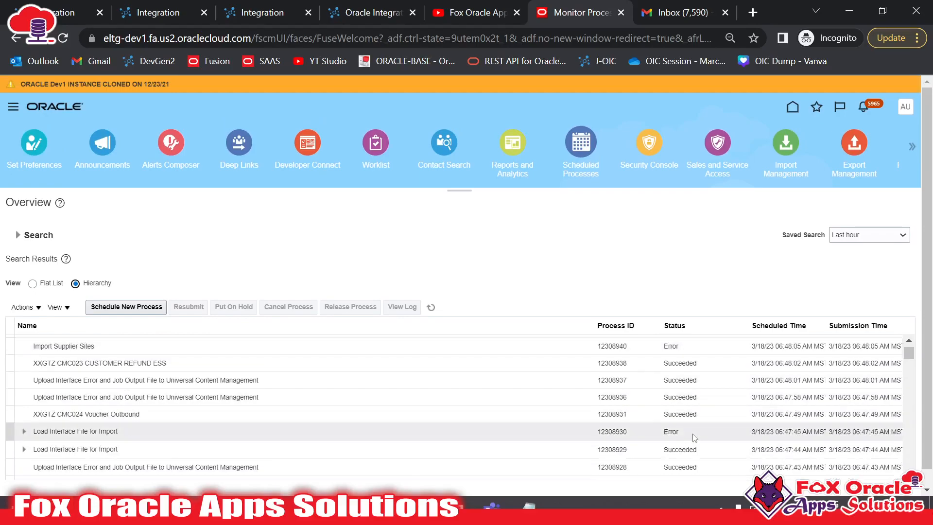
{"action": "left_click", "coordinate": [656, 435]}
{"action": "scroll", "coordinate": [578, 372], "scroll_direction": "down", "scroll_amount": 2}
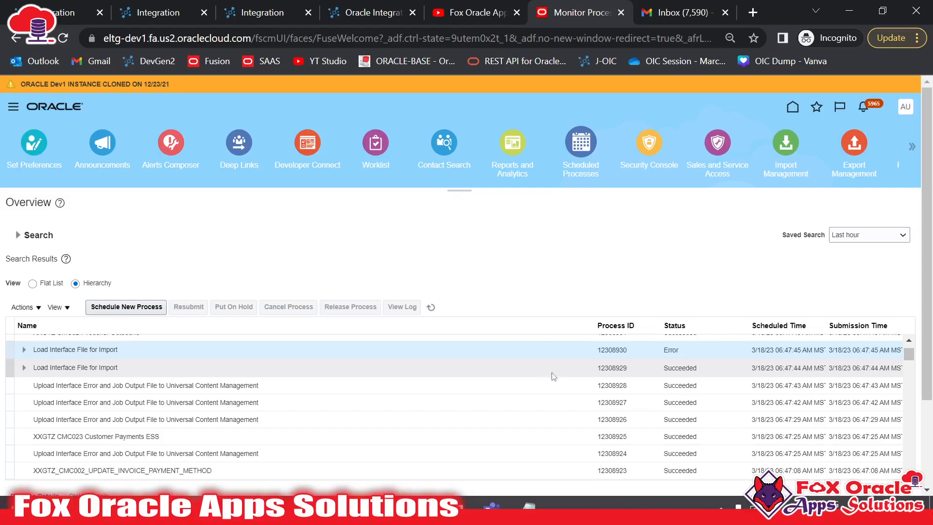
{"action": "left_click", "coordinate": [24, 351]}
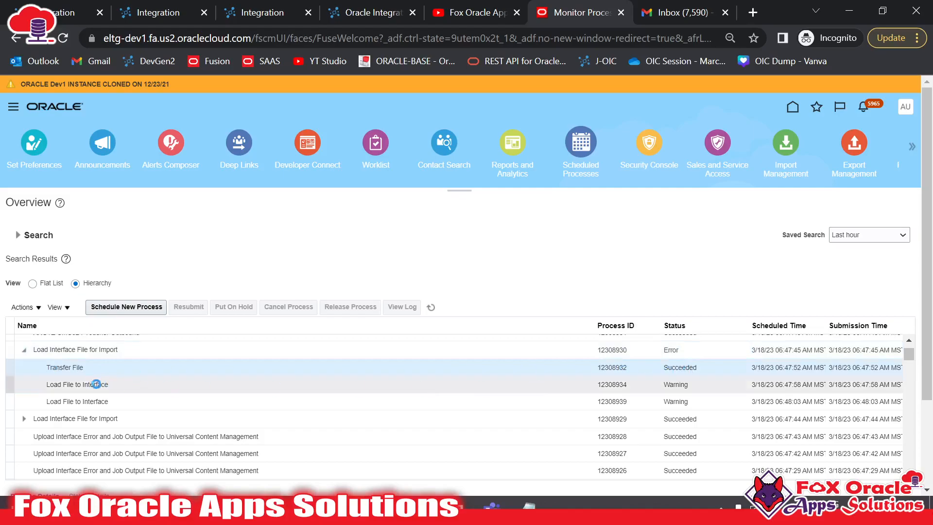
{"action": "left_click", "coordinate": [84, 385]}
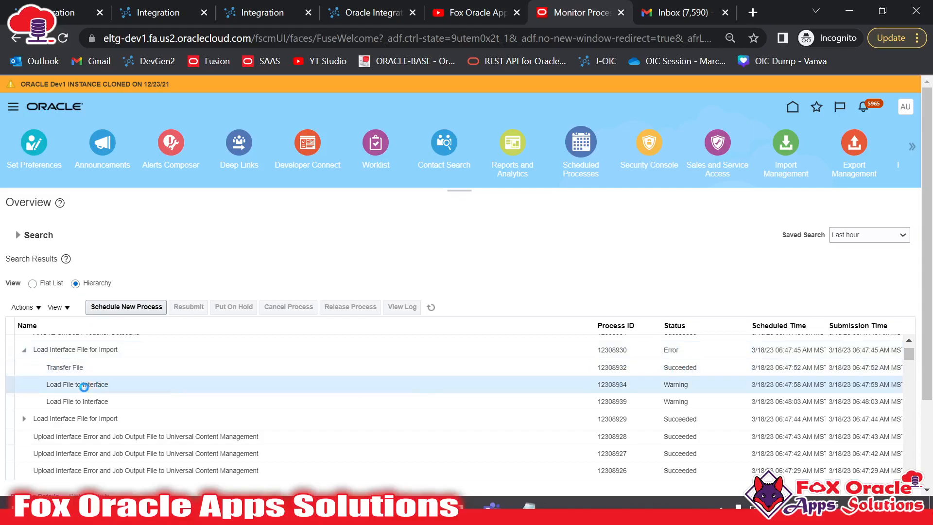
{"action": "left_click", "coordinate": [108, 408]}
{"action": "left_click", "coordinate": [129, 385]}
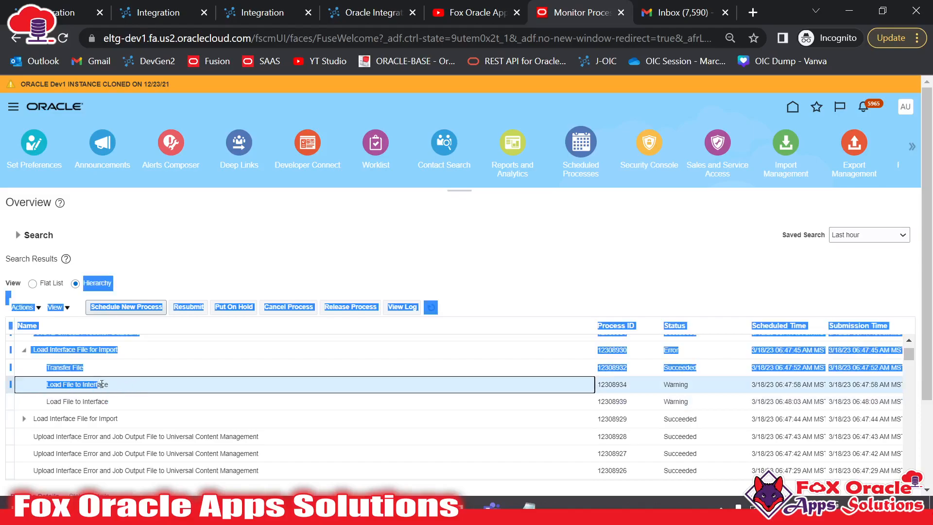
{"action": "left_click", "coordinate": [98, 400]}
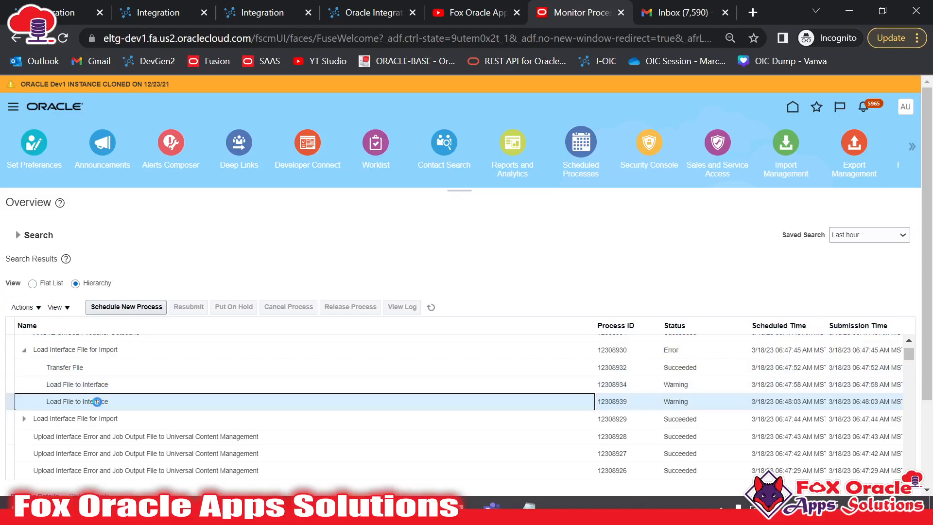
{"action": "left_click", "coordinate": [116, 385]}
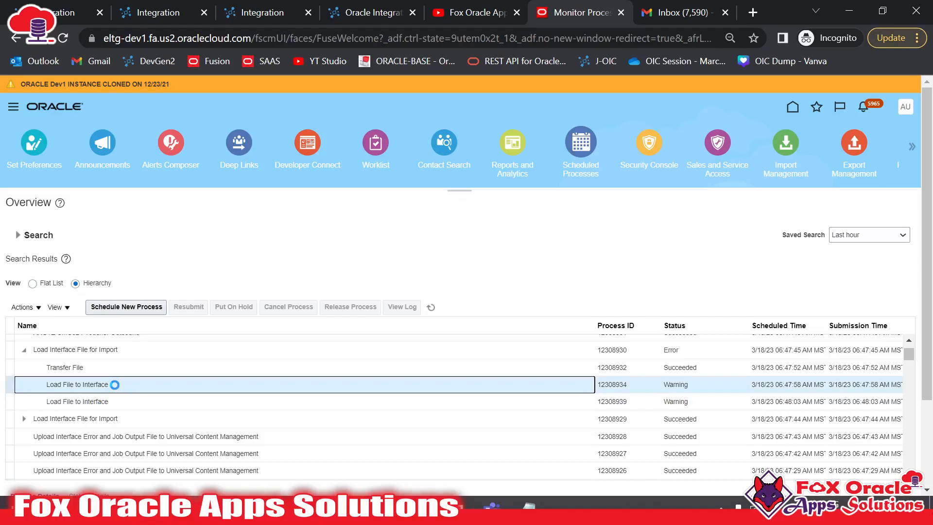
Step: Download the 12308934.log attachment of the selected Load File to Interface process and open it
{"action": "scroll", "coordinate": [225, 209], "scroll_direction": "down", "scroll_amount": 3}
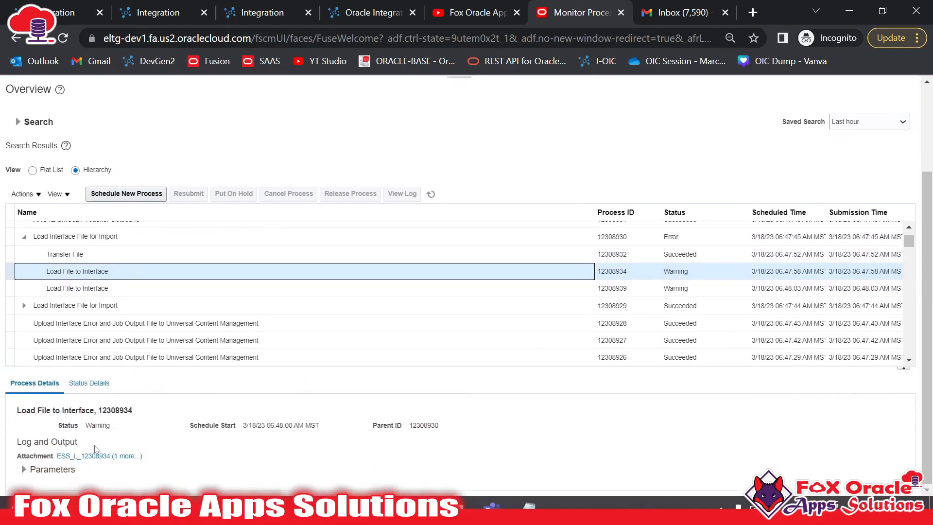
{"action": "left_click", "coordinate": [124, 456]}
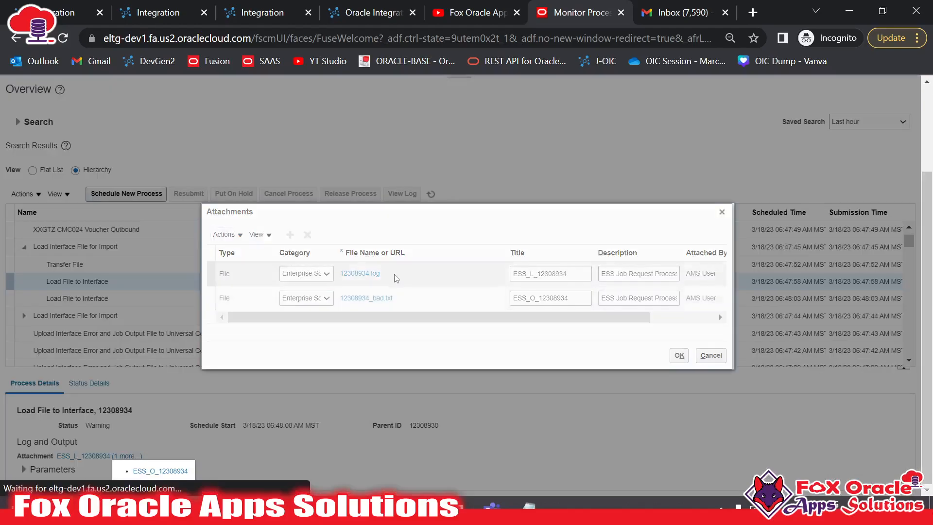
{"action": "scroll", "coordinate": [381, 301], "scroll_direction": "up", "scroll_amount": 1}
{"action": "left_click", "coordinate": [360, 274]}
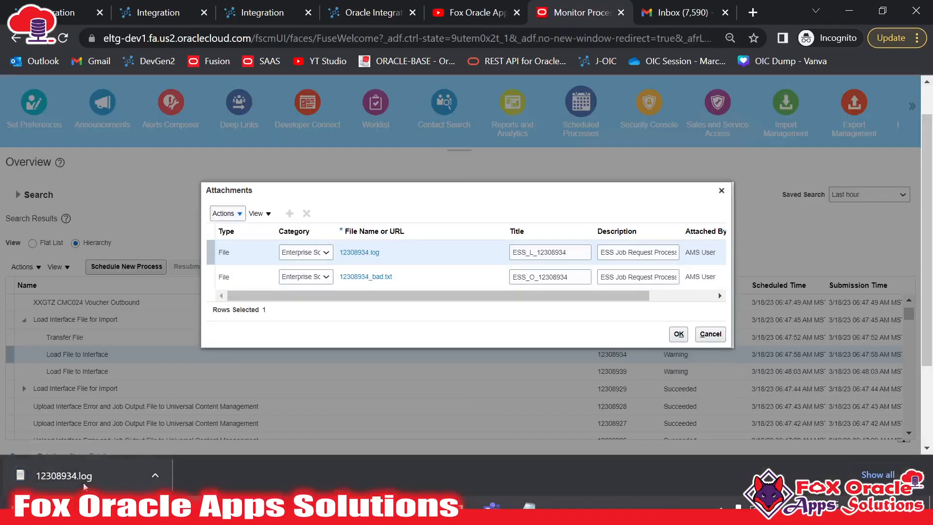
{"action": "left_click", "coordinate": [59, 476]}
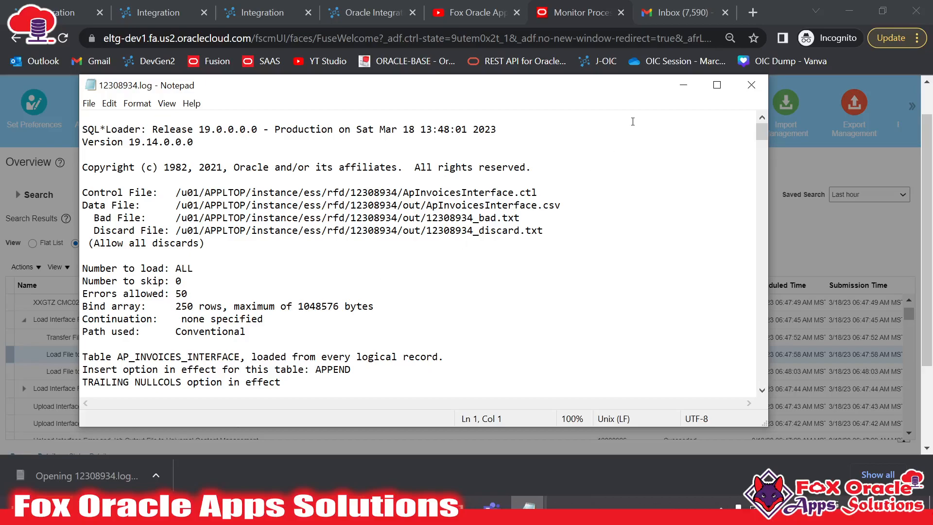
Step: Enlarge the log window and examine the record errors and load totals at the end of 12308934.log
{"action": "left_click", "coordinate": [717, 85]}
{"action": "scroll", "coordinate": [271, 362], "scroll_direction": "down", "scroll_amount": 20}
{"action": "scroll", "coordinate": [271, 362], "scroll_direction": "down", "scroll_amount": 20}
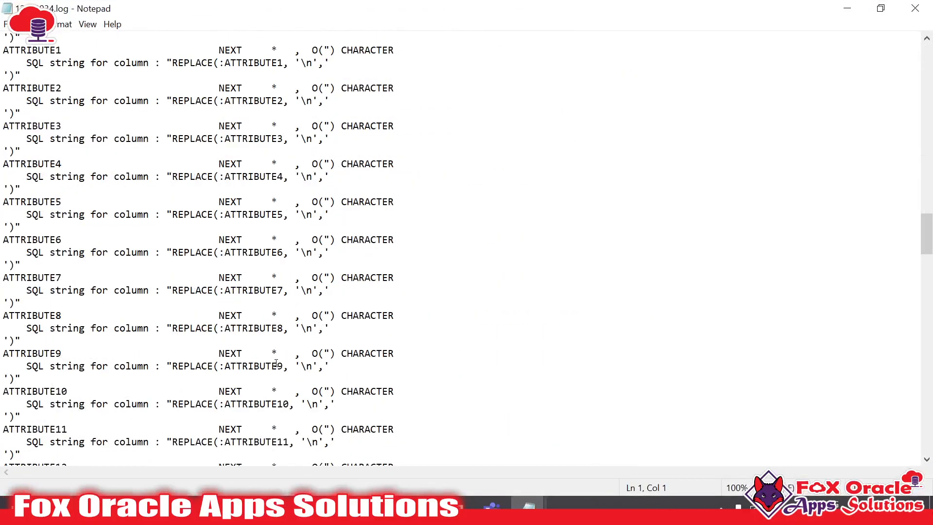
{"action": "scroll", "coordinate": [281, 373], "scroll_direction": "up", "scroll_amount": 1}
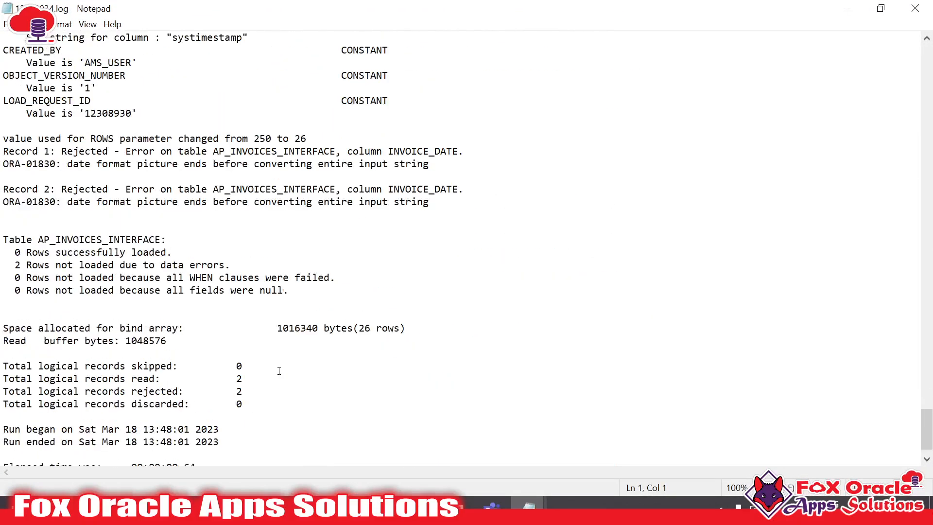
{"action": "left_click", "coordinate": [243, 378]}
{"action": "scroll", "coordinate": [112, 387], "scroll_direction": "down", "scroll_amount": 1}
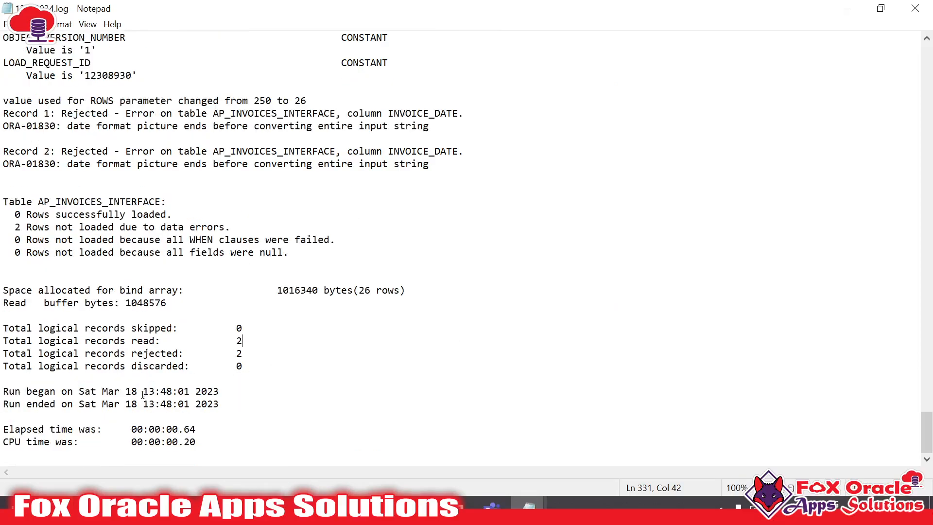
Step: Examine the data-error row count and the rejected record messages about the INVOICE_DATE column in 12308934.log
{"action": "scroll", "coordinate": [177, 386], "scroll_direction": "up", "scroll_amount": 1}
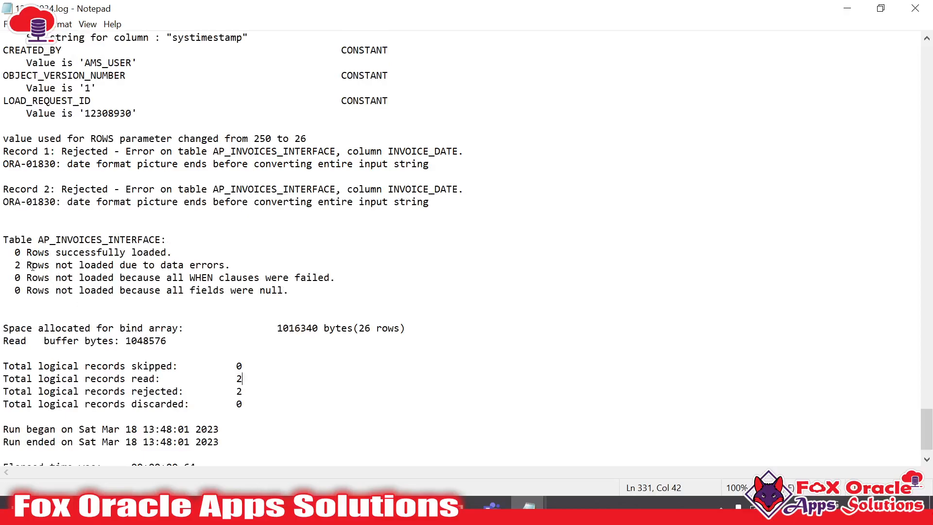
{"action": "left_click_drag", "start_coordinate": [32, 266], "coordinate": [220, 266]}
{"action": "scroll", "coordinate": [313, 281], "scroll_direction": "up", "scroll_amount": 2}
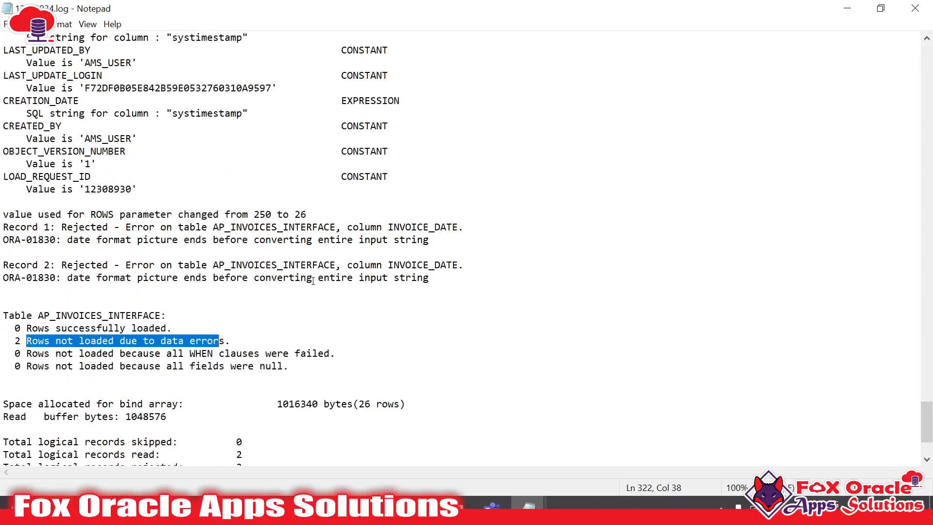
{"action": "left_click_drag", "start_coordinate": [390, 228], "coordinate": [464, 228]}
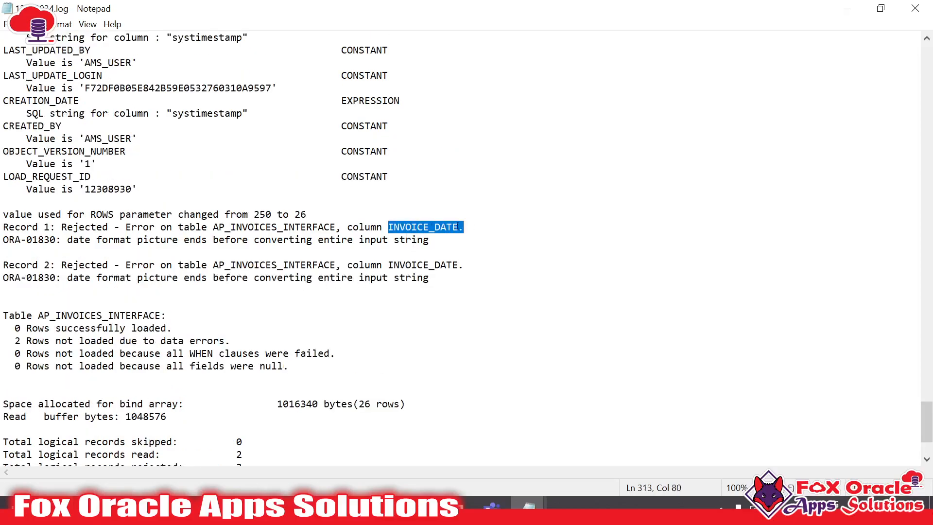
{"action": "left_click", "coordinate": [260, 226]}
{"action": "double_click", "coordinate": [77, 226]}
{"action": "left_click", "coordinate": [126, 227]}
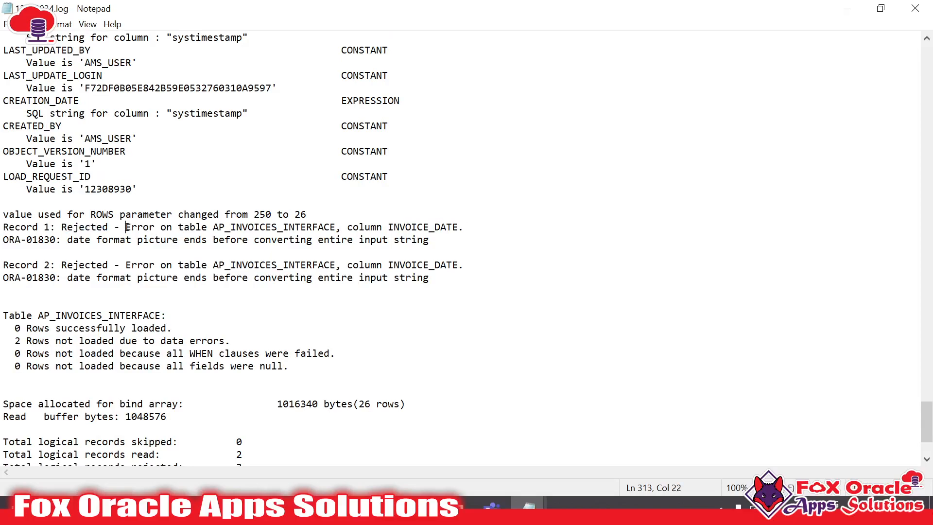
{"action": "left_click_drag", "start_coordinate": [213, 227], "coordinate": [331, 227]}
{"action": "left_click_drag", "start_coordinate": [392, 229], "coordinate": [457, 228]}
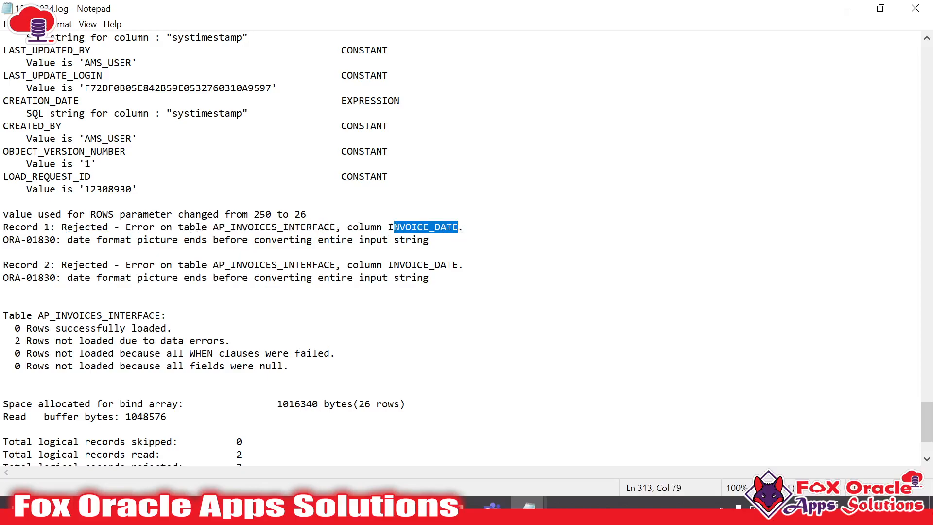
Step: Look through the column definitions and their date formats in 12308934.log, and close the log
{"action": "scroll", "coordinate": [286, 278], "scroll_direction": "up", "scroll_amount": 1}
{"action": "left_click", "coordinate": [286, 316]}
{"action": "scroll", "coordinate": [291, 311], "scroll_direction": "up", "scroll_amount": 20}
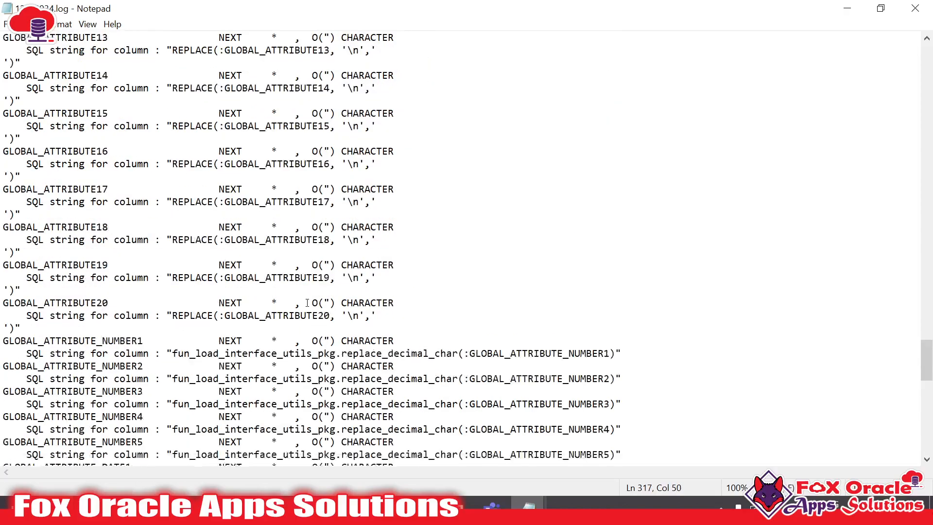
{"action": "scroll", "coordinate": [307, 303], "scroll_direction": "up", "scroll_amount": 20}
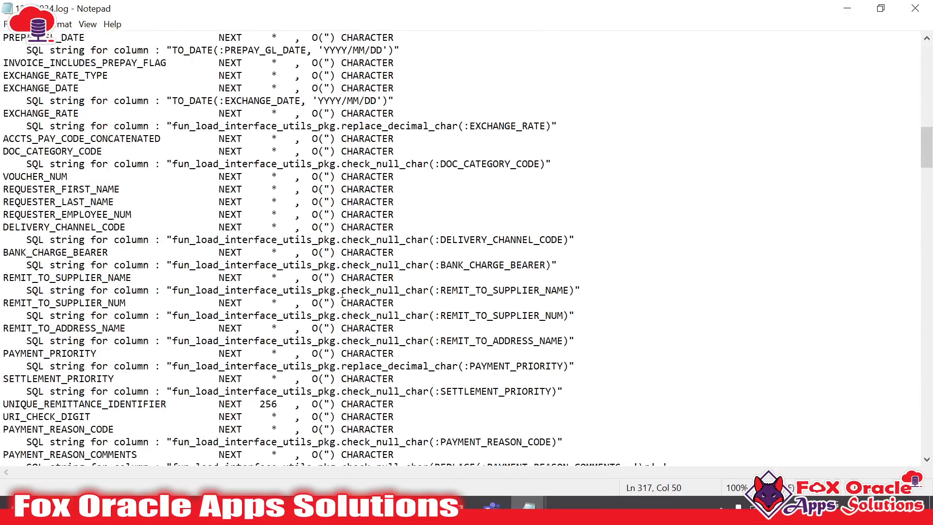
{"action": "left_click", "coordinate": [916, 8]}
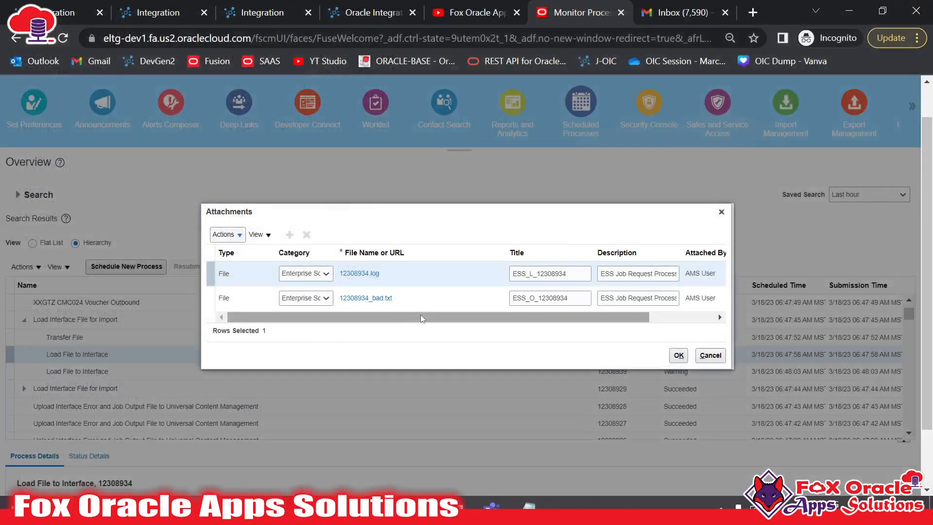
Step: Open the 12308934_bad.txt attachment, enlarge its window and examine the invoice date of the first rejected record
{"action": "left_click", "coordinate": [370, 300]}
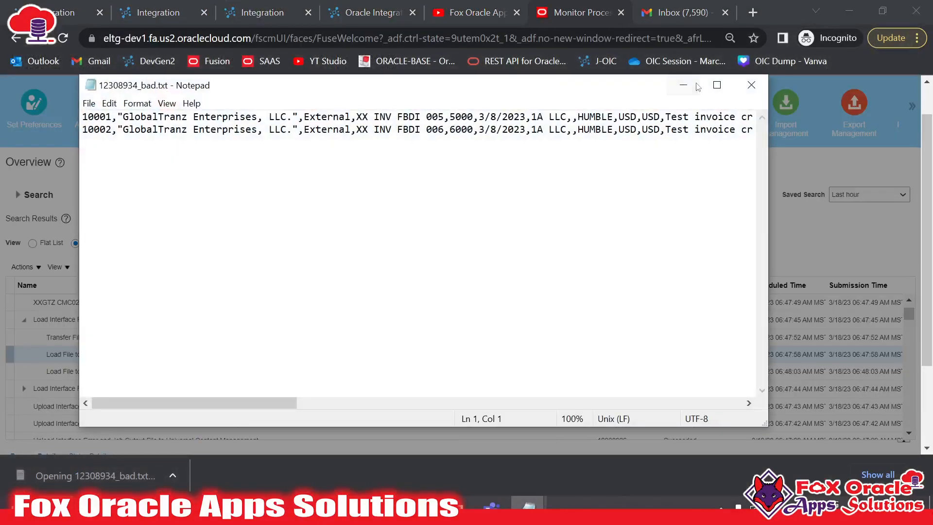
{"action": "left_click", "coordinate": [717, 85]}
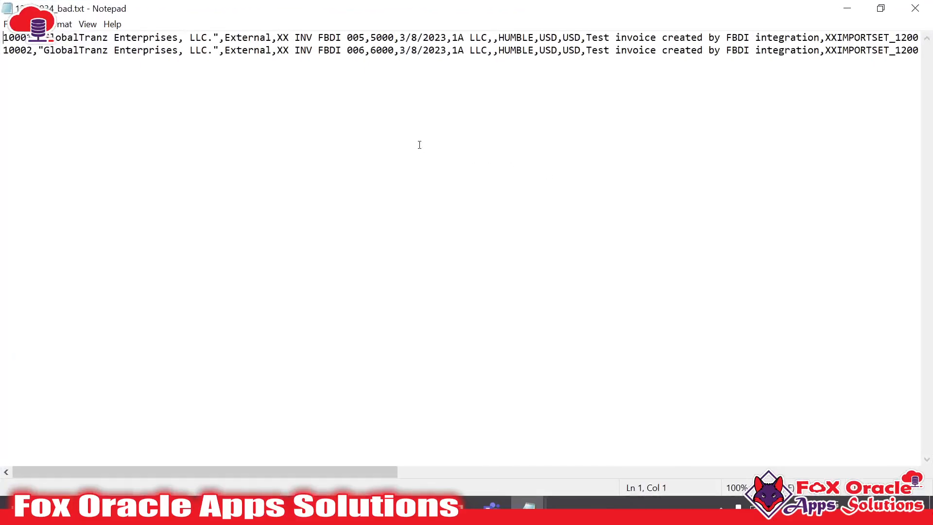
{"action": "left_click_drag", "start_coordinate": [400, 37], "coordinate": [444, 37]}
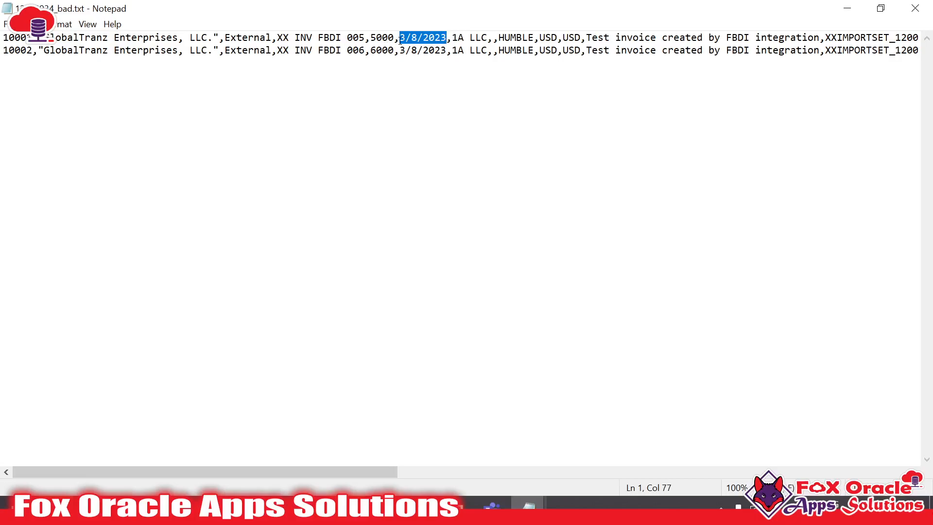
Step: Try the invoice date 2023/08/03 in the first record of 12308934_bad.txt, compare it with the second record, and close the file without saving
{"action": "type", "text": "2023"}
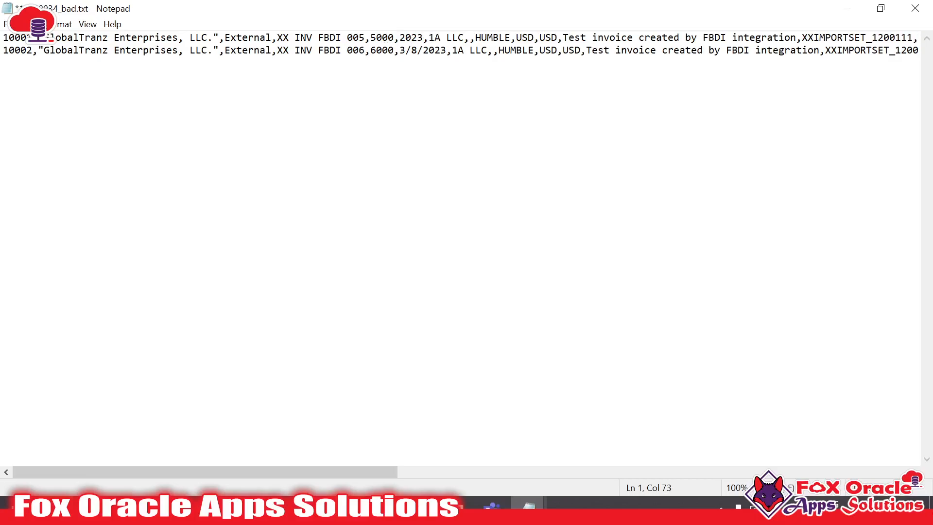
{"action": "type", "text": "/08/0"}
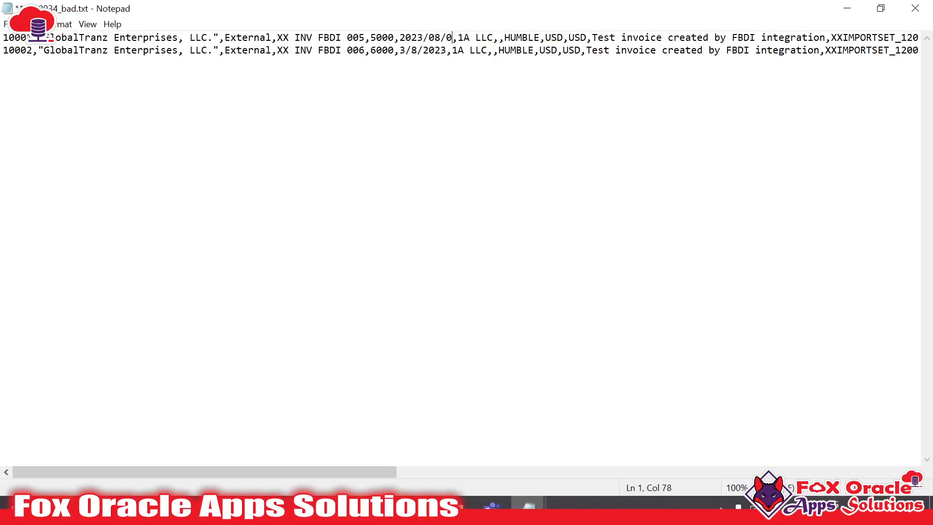
{"action": "type", "text": "3"}
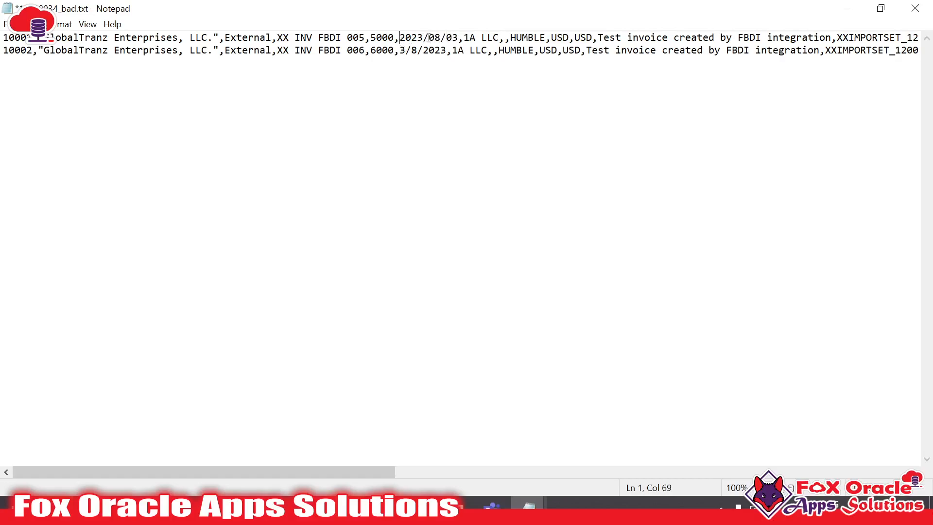
{"action": "left_click", "coordinate": [434, 38]}
{"action": "mouse_move", "coordinate": [457, 37]}
{"action": "left_mouse_down"}
{"action": "mouse_move", "coordinate": [402, 37]}
{"action": "mouse_move", "coordinate": [402, 50]}
{"action": "mouse_move", "coordinate": [446, 50]}
{"action": "left_mouse_up"}
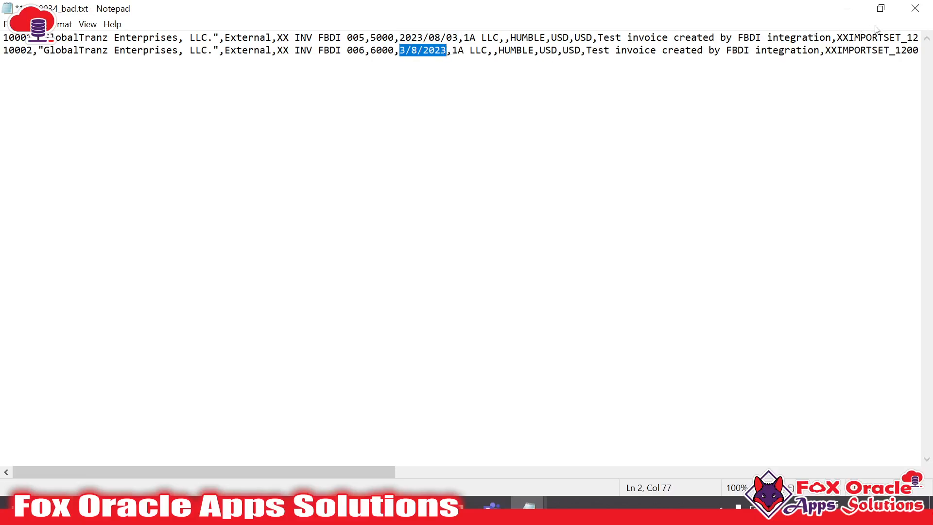
{"action": "left_click_drag", "start_coordinate": [347, 50], "coordinate": [469, 50]}
{"action": "left_click", "coordinate": [915, 8]}
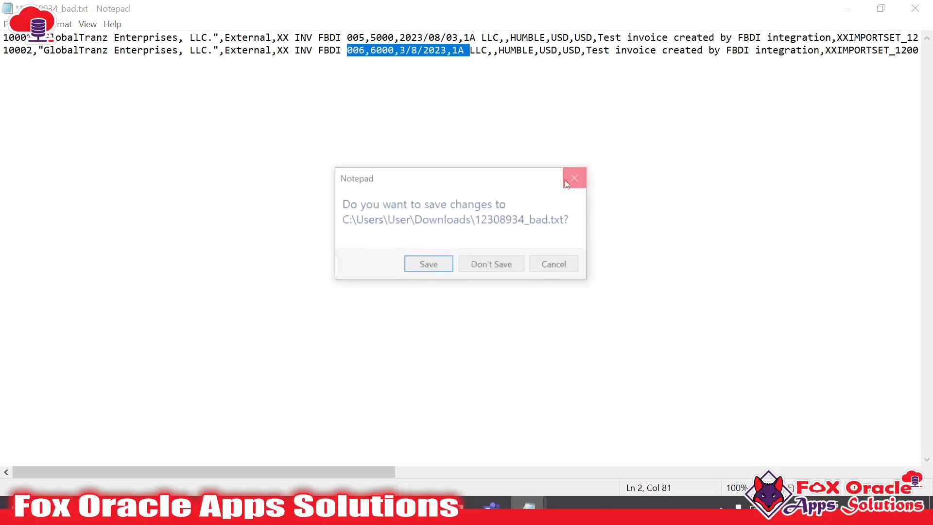
{"action": "left_click", "coordinate": [490, 265]}
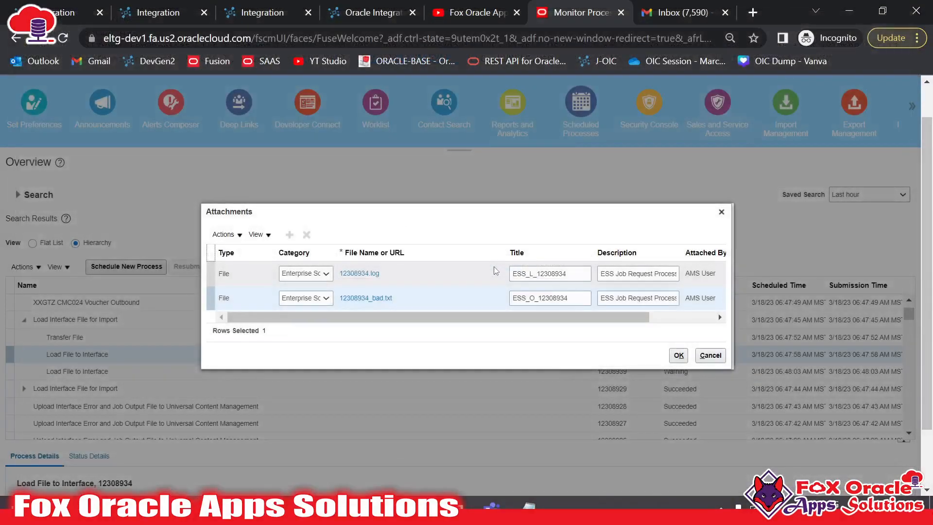
Step: Dismiss the attachments of the Load File to Interface process and return to the Integrations list in Oracle Integration
{"action": "left_click", "coordinate": [709, 359]}
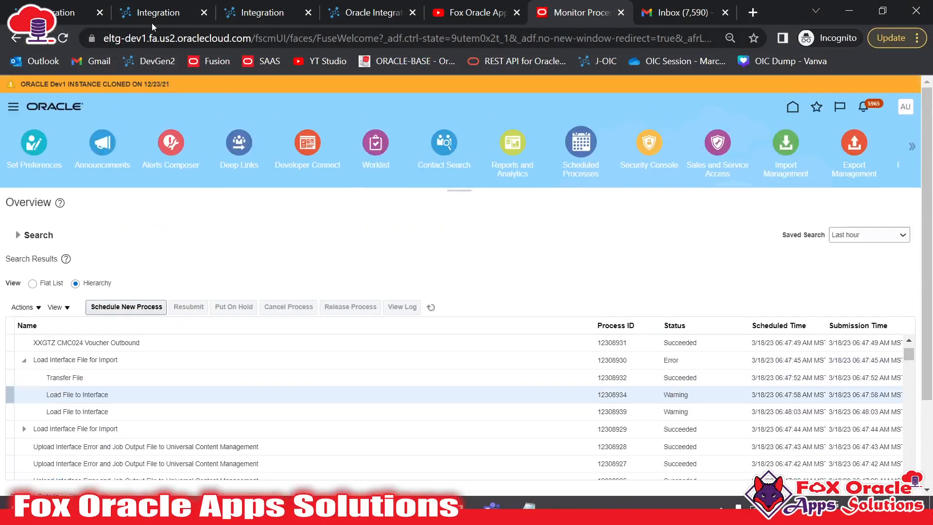
{"action": "left_click", "coordinate": [152, 13]}
{"action": "left_click", "coordinate": [370, 12]}
{"action": "left_click", "coordinate": [15, 121]}
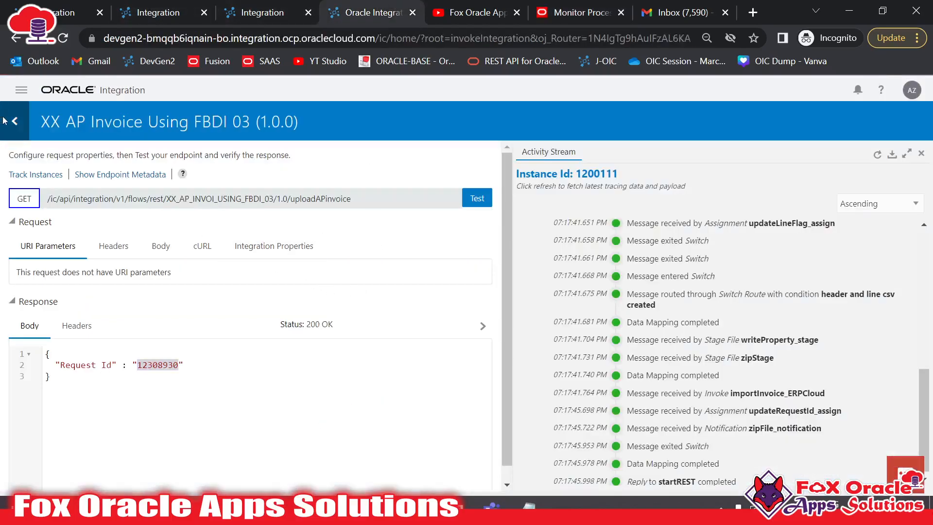
Step: Deactivate the XX AP Invoice Using FBDI 03 integration and dismiss the confirmation message
{"action": "mouse_move", "coordinate": [771, 243]}
{"action": "left_click", "coordinate": [809, 242]}
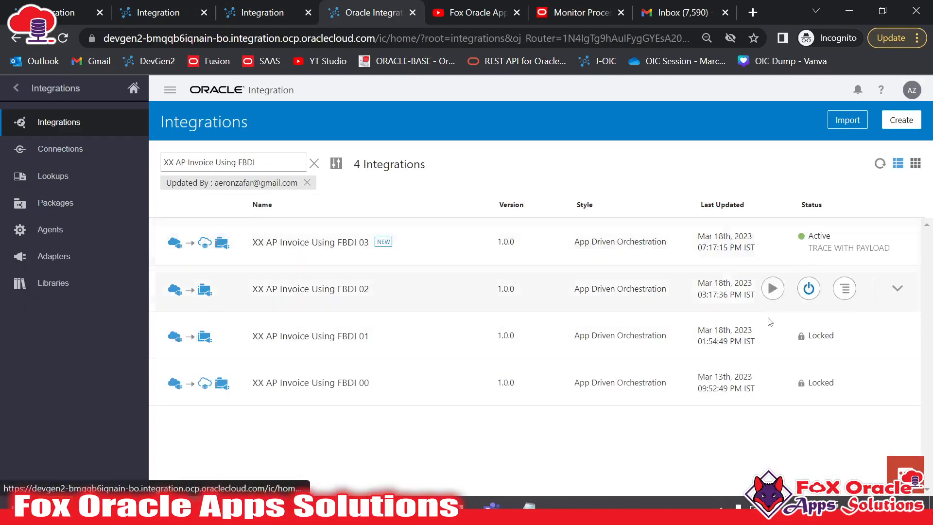
{"action": "left_click", "coordinate": [585, 331]}
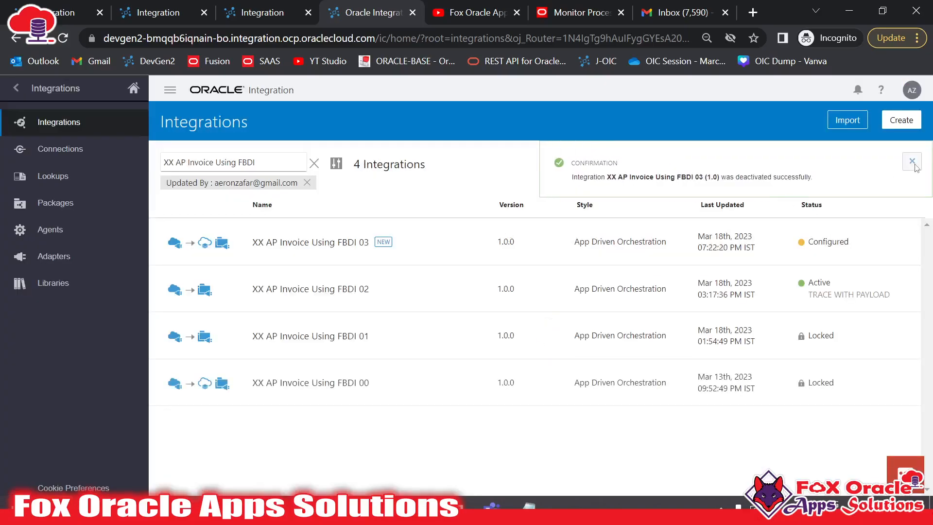
{"action": "left_click", "coordinate": [917, 161]}
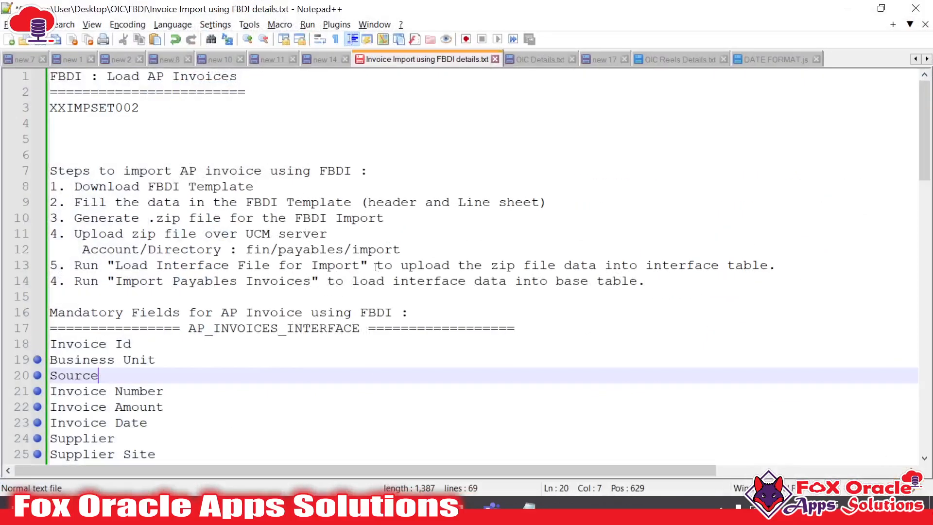
Step: Switch to Notepad++, show DATE FORMAT.js and examine the declaration and name of its formatDateInXPath function
{"action": "left_click", "coordinate": [754, 59]}
{"action": "left_click", "coordinate": [198, 108]}
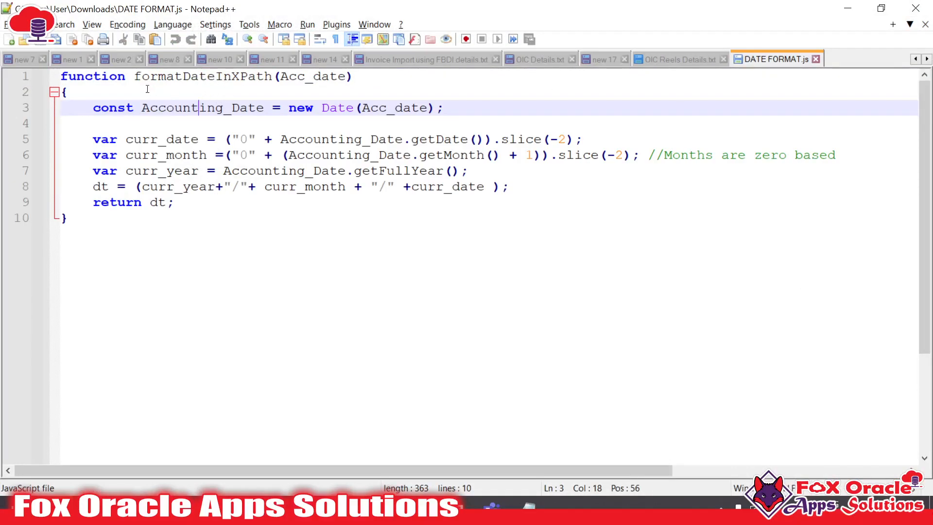
{"action": "double_click", "coordinate": [190, 79]}
{"action": "left_click", "coordinate": [224, 79]}
{"action": "left_click", "coordinate": [254, 78]}
{"action": "left_click", "coordinate": [278, 77]}
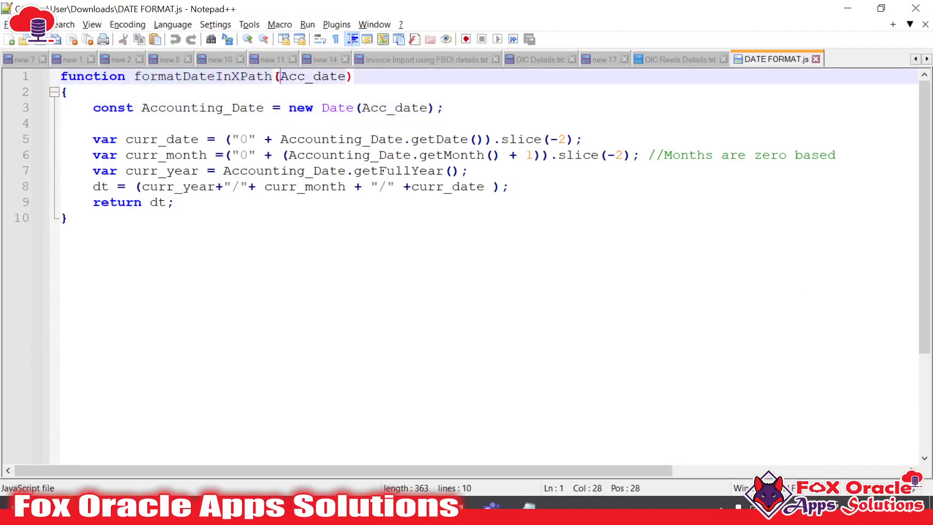
{"action": "left_click", "coordinate": [269, 76]}
{"action": "left_click_drag", "start_coordinate": [135, 77], "coordinate": [273, 80]}
{"action": "left_click", "coordinate": [254, 216]}
{"action": "left_click", "coordinate": [166, 77]}
{"action": "double_click", "coordinate": [166, 78]}
{"action": "left_click", "coordinate": [194, 79]}
{"action": "double_click", "coordinate": [193, 79]}
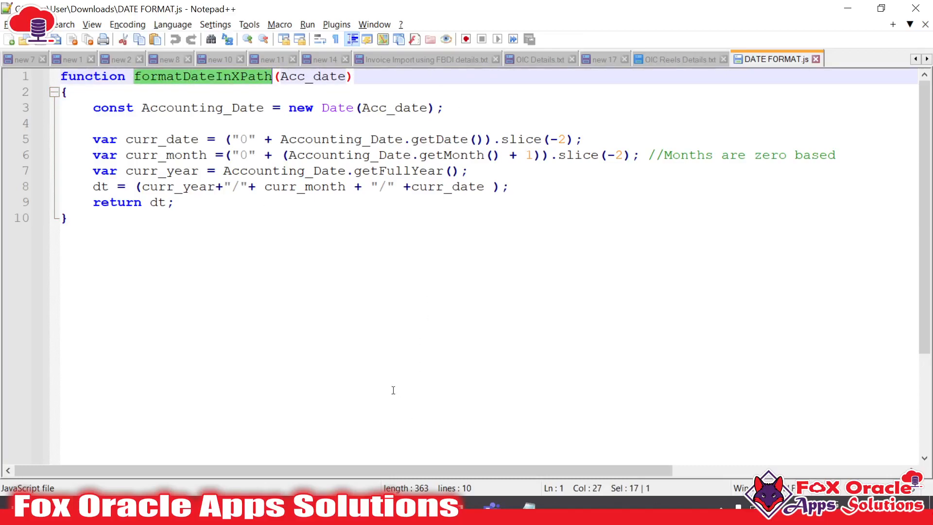
Step: Examine the Acc_date parameter and the returned dt value of the date function
{"action": "double_click", "coordinate": [321, 78]}
{"action": "left_click", "coordinate": [316, 77]}
{"action": "triple_click", "coordinate": [316, 77]}
{"action": "left_click", "coordinate": [206, 75]}
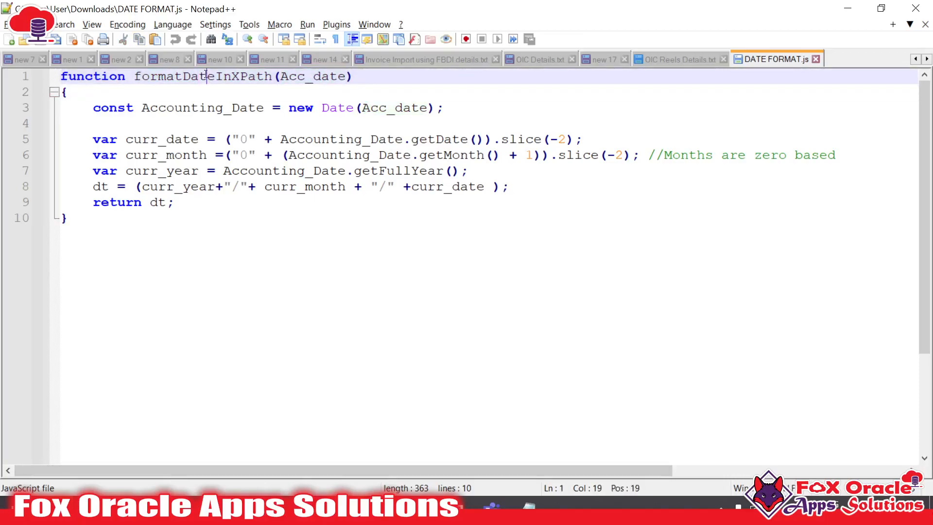
{"action": "left_click_drag", "start_coordinate": [149, 204], "coordinate": [160, 203]}
{"action": "left_click", "coordinate": [194, 223]}
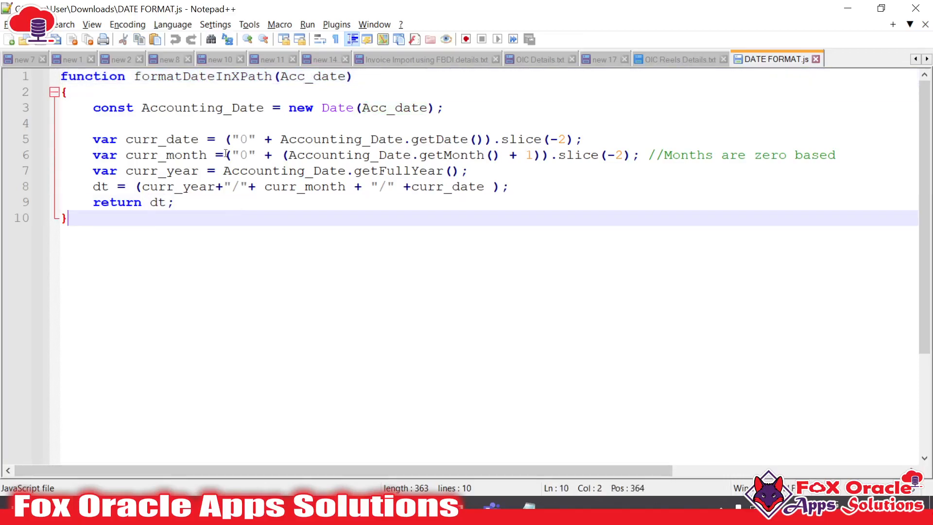
Step: Examine how the dt line combines curr_year, curr_month and curr_date into the formatted date
{"action": "double_click", "coordinate": [173, 189]}
{"action": "double_click", "coordinate": [303, 190]}
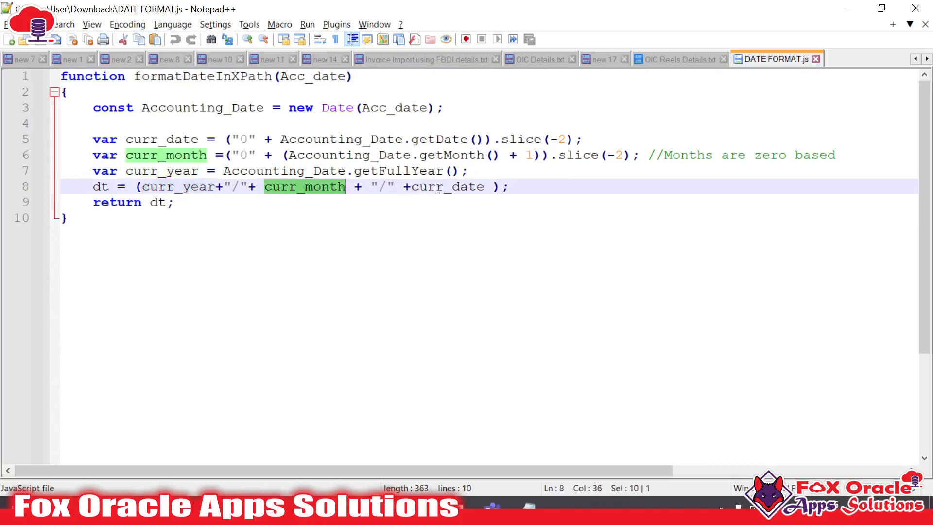
{"action": "double_click", "coordinate": [443, 189]}
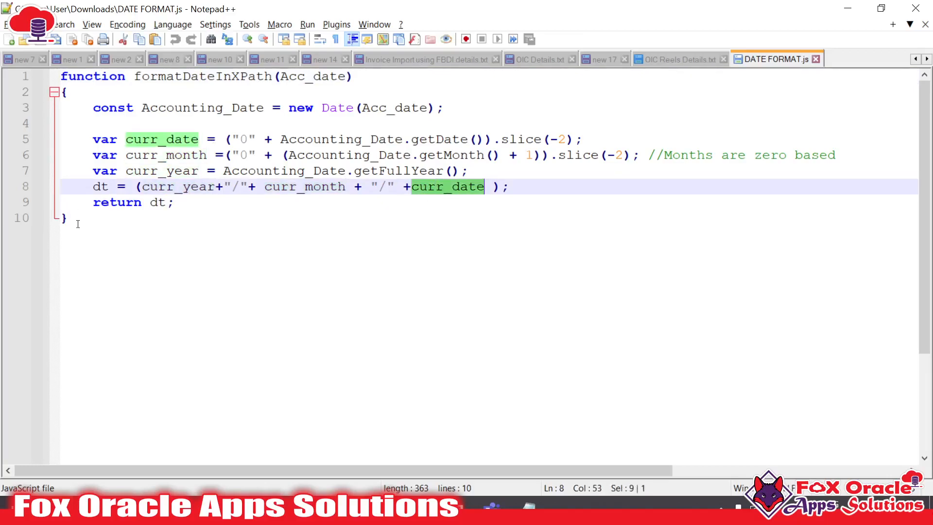
{"action": "key", "text": "ctrl+a"}
{"action": "left_click", "coordinate": [206, 268]}
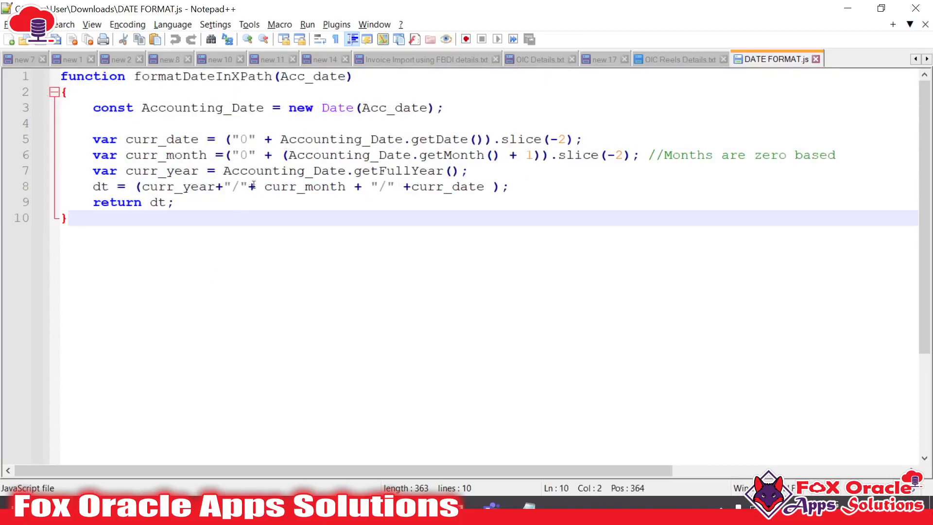
Step: Copy the entire code of DATE FORMAT.js into a new Notepad++ document
{"action": "double_click", "coordinate": [149, 78]}
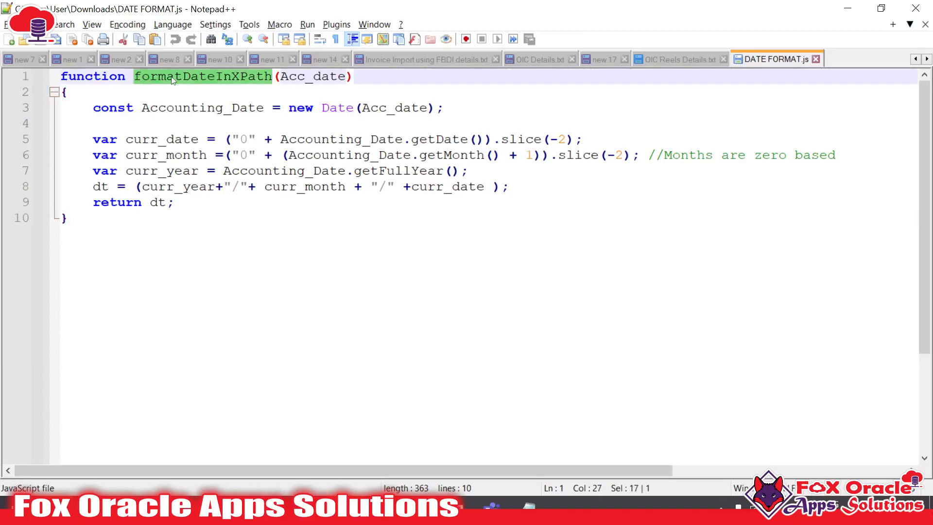
{"action": "key", "text": "ctrl+a"}
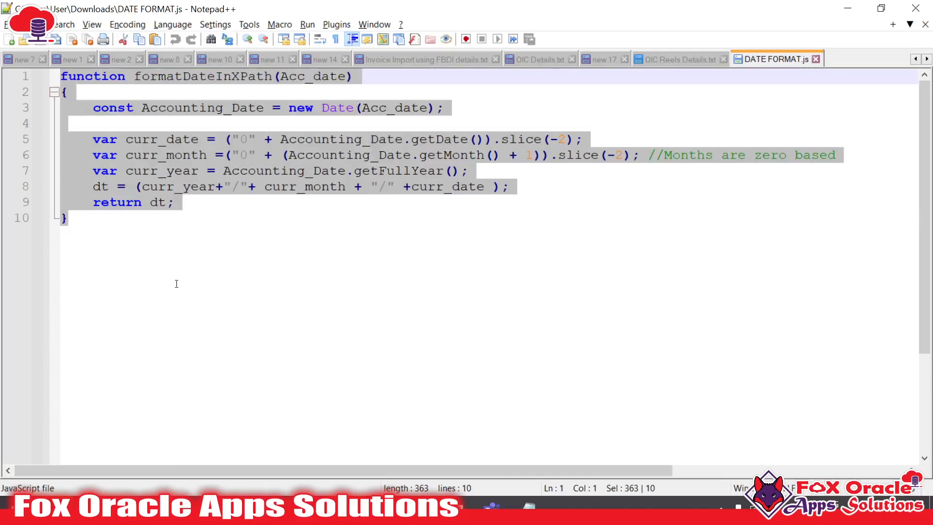
{"action": "key", "text": "ctrl+c"}
{"action": "key", "text": "ctrl+n"}
{"action": "key", "text": "ctrl+v"}
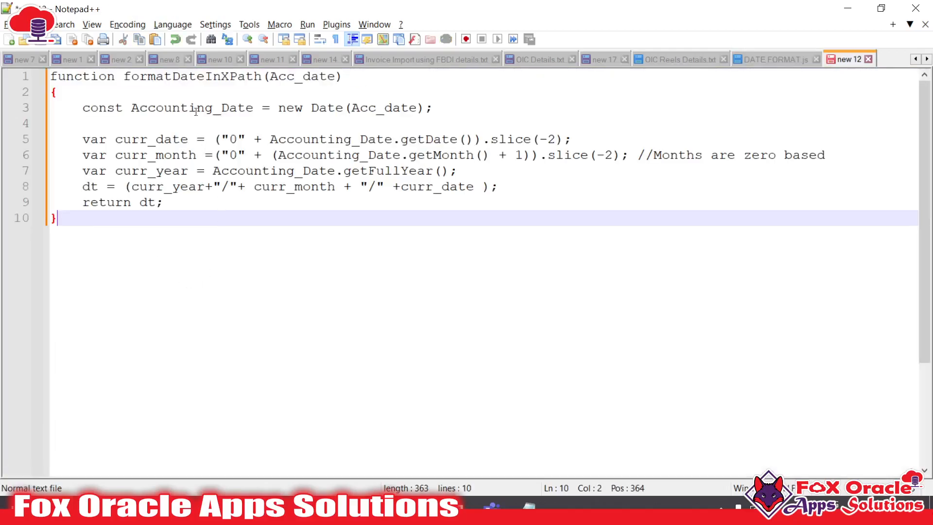
Step: Rename the function in the new document's first line to formatDate
{"action": "double_click", "coordinate": [189, 76]}
{"action": "type", "text": "fo"}
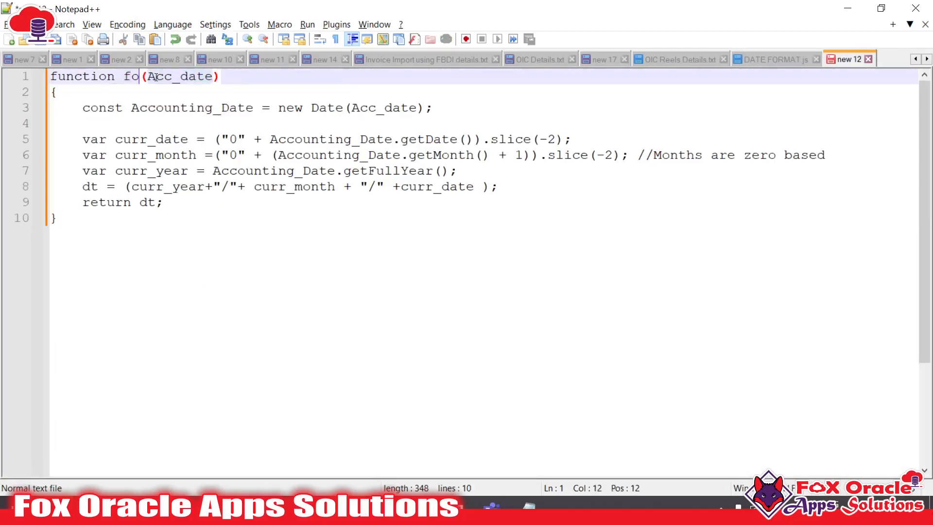
{"action": "type", "text": "rmatDate"}
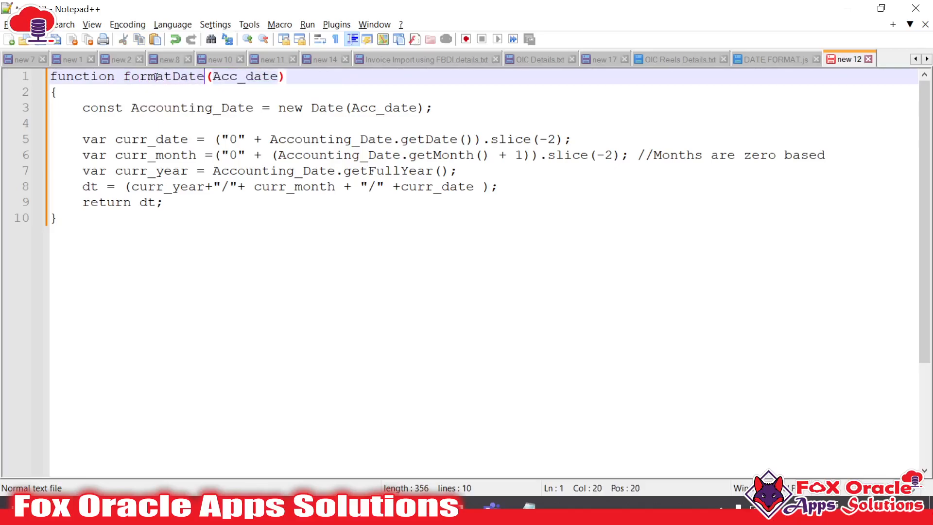
Step: Extend the function name in the first line to formatDate_YYYY_MM_DD
{"action": "type", "text": "_YYYY"}
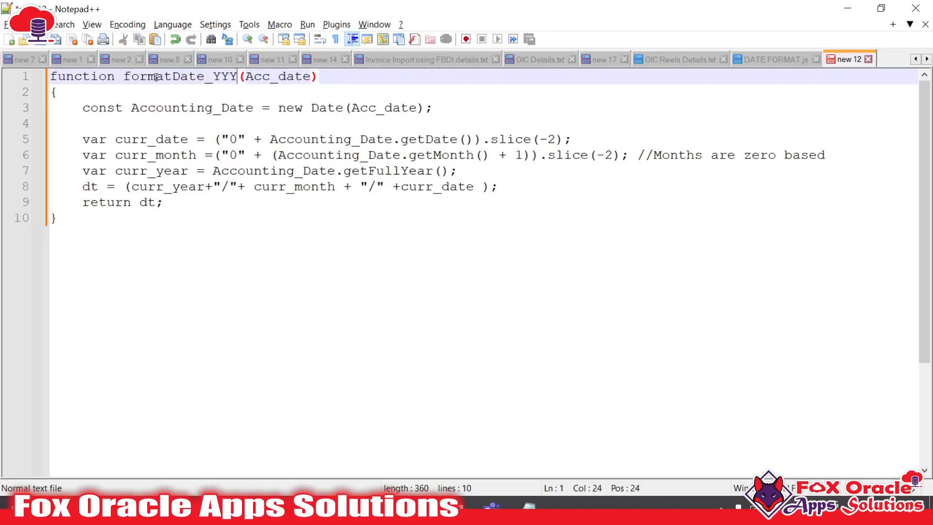
{"action": "type", "text": "_MM_DD"}
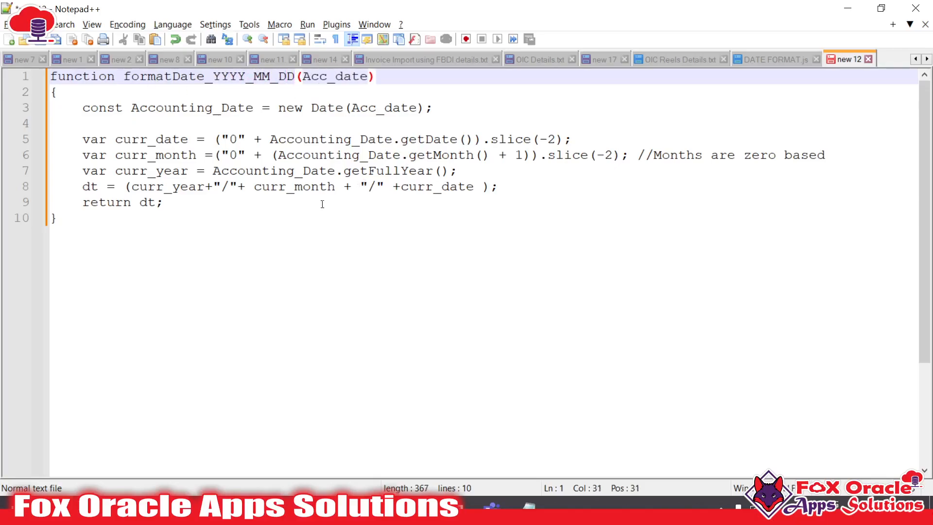
{"action": "key", "text": "ctrl+End"}
{"action": "double_click", "coordinate": [259, 81]}
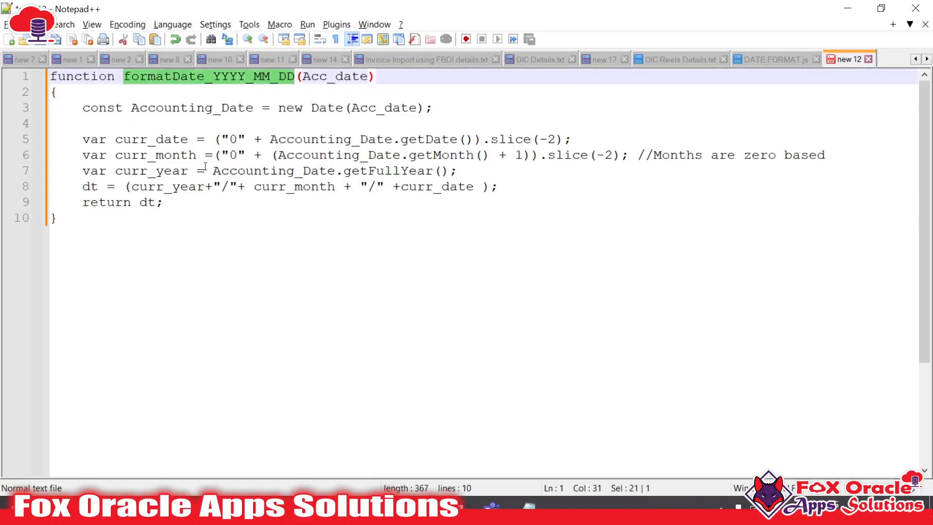
{"action": "left_click", "coordinate": [147, 224]}
{"action": "key", "text": "ctrl+a"}
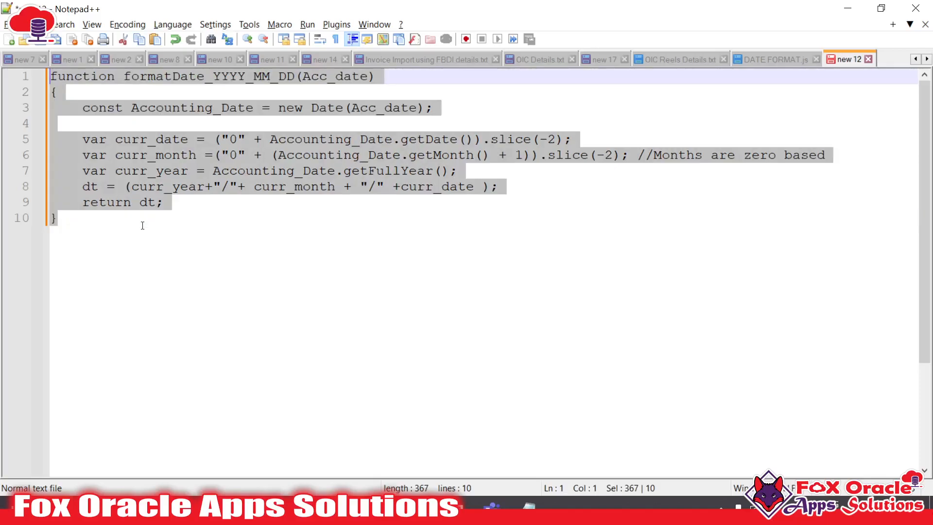
Step: Start saving the document in the AP Invoice folder with the file name formatDate_YYYY_MM_DD.js
{"action": "key", "text": "ctrl+s"}
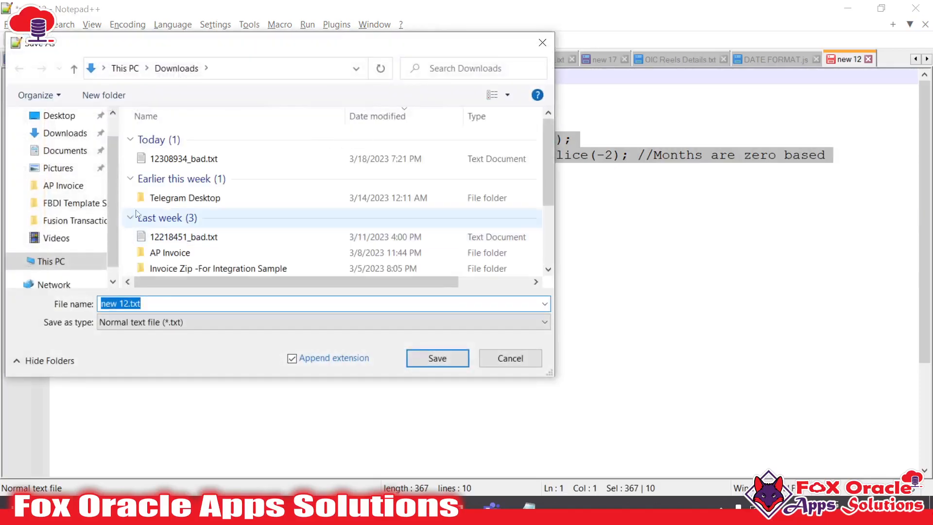
{"action": "left_click", "coordinate": [63, 185]}
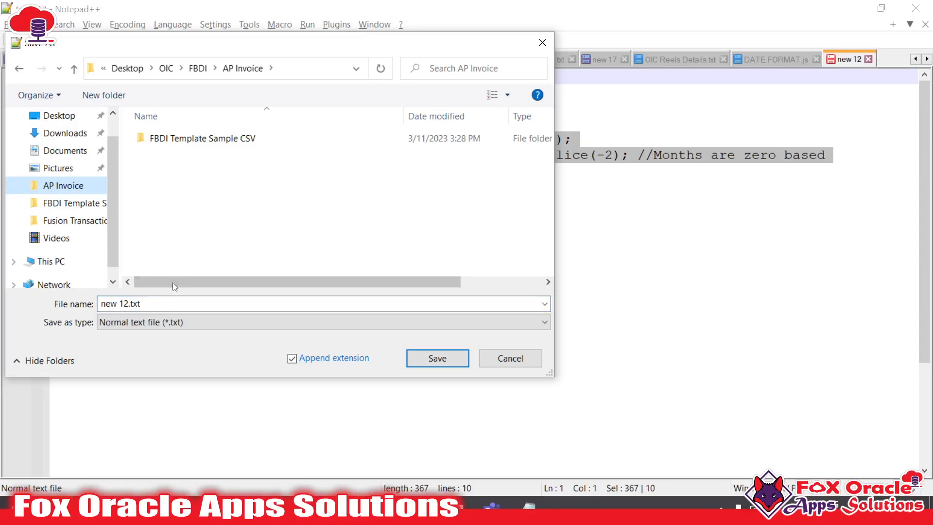
{"action": "left_click", "coordinate": [162, 305]}
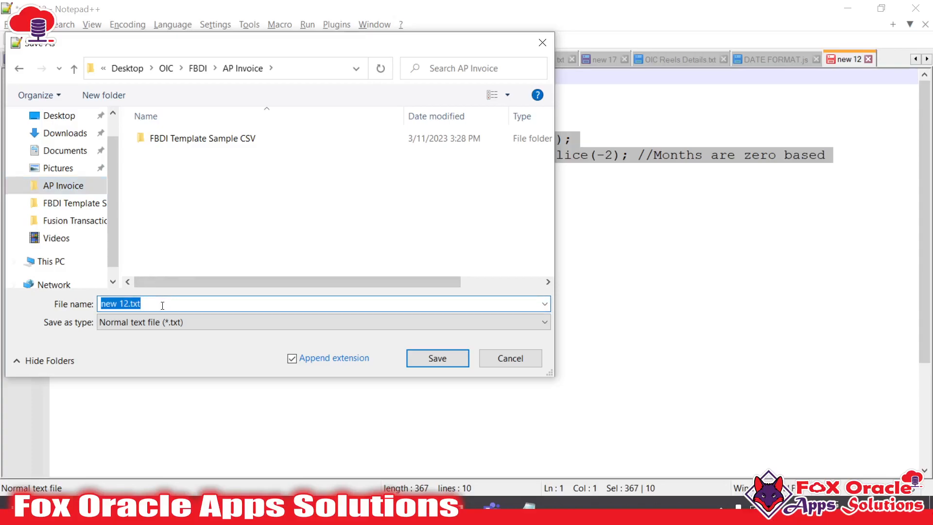
{"action": "type", "text": "formatDate"}
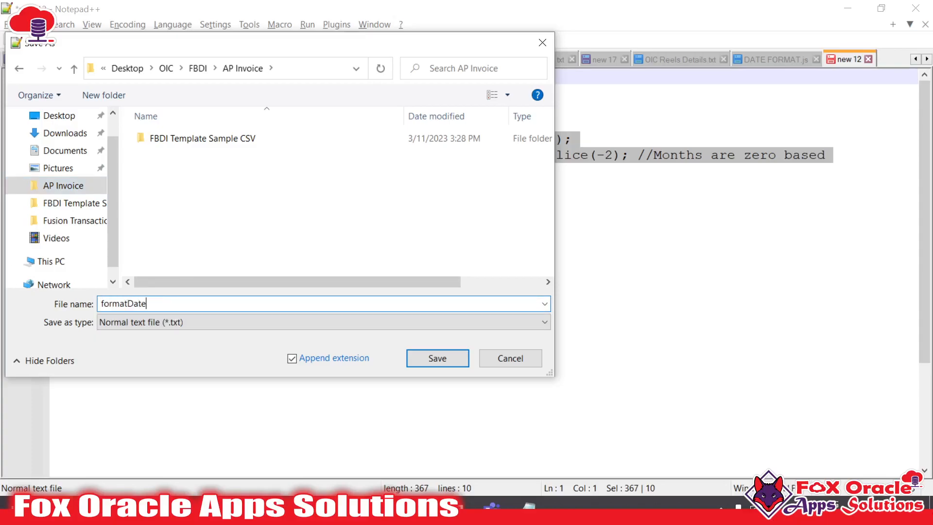
{"action": "type", "text": "_XX_MM"}
{"action": "key", "text": "BackSpace"}
{"action": "key", "text": "BackSpace"}
{"action": "key", "text": "BackSpace"}
{"action": "key", "text": "BackSpace"}
{"action": "type", "text": "YYY_MM_D"}
Step: Set the file type to All types (*.*) and save the JavaScript file
{"action": "left_click", "coordinate": [138, 322]}
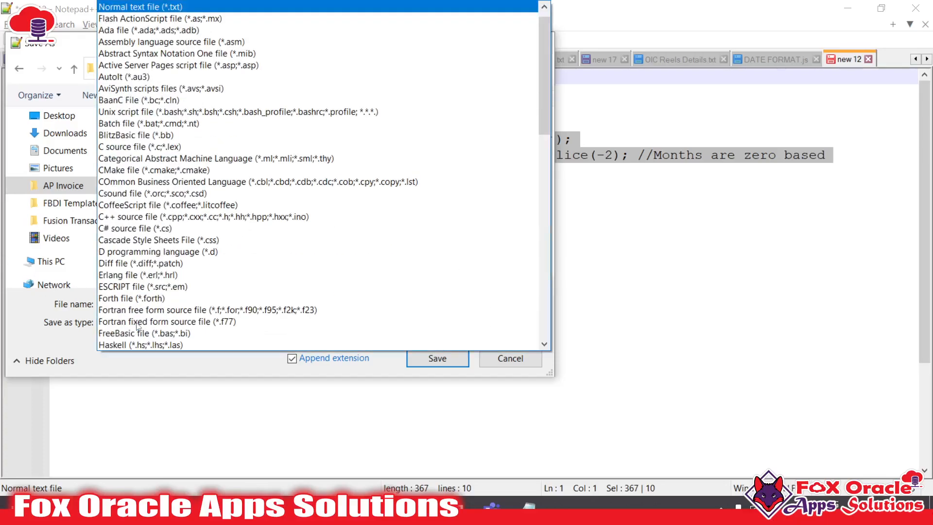
{"action": "key", "text": "Up"}
{"action": "key", "text": "Return"}
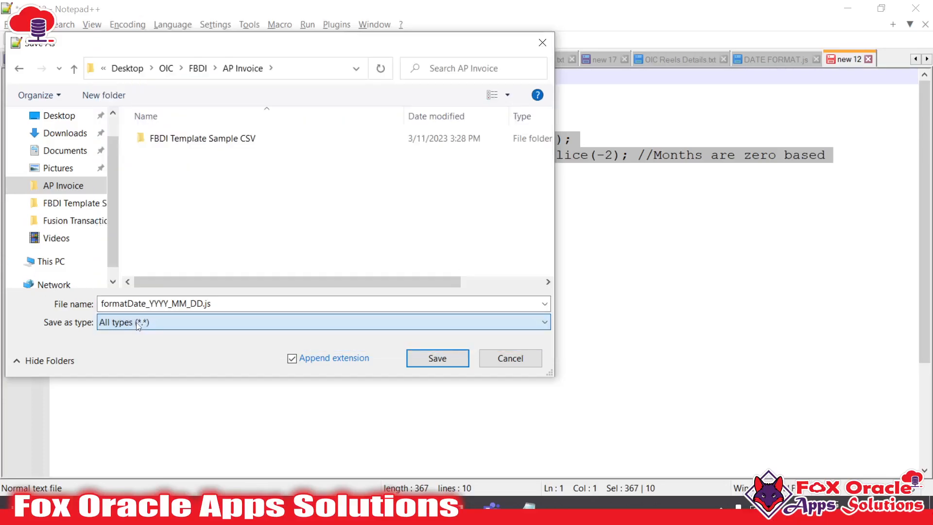
{"action": "left_click", "coordinate": [242, 304]}
{"action": "left_click", "coordinate": [422, 362]}
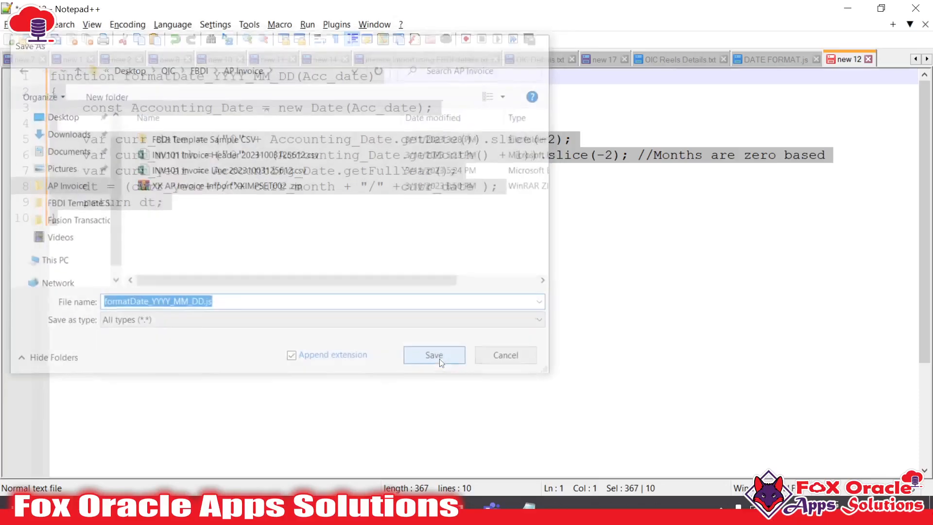
{"action": "left_click", "coordinate": [78, 223]}
{"action": "left_click_drag", "start_coordinate": [77, 226], "coordinate": [56, 58]}
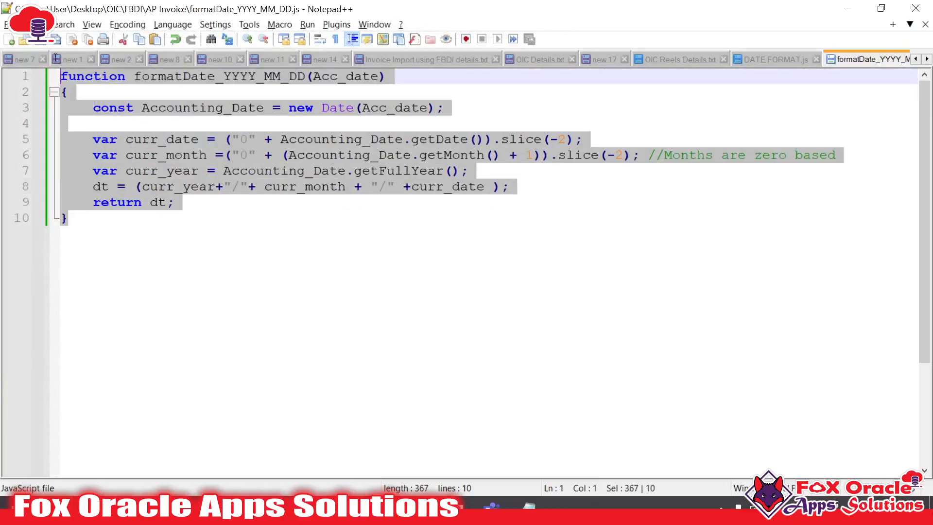
{"action": "left_click", "coordinate": [149, 154]}
{"action": "left_click", "coordinate": [157, 224]}
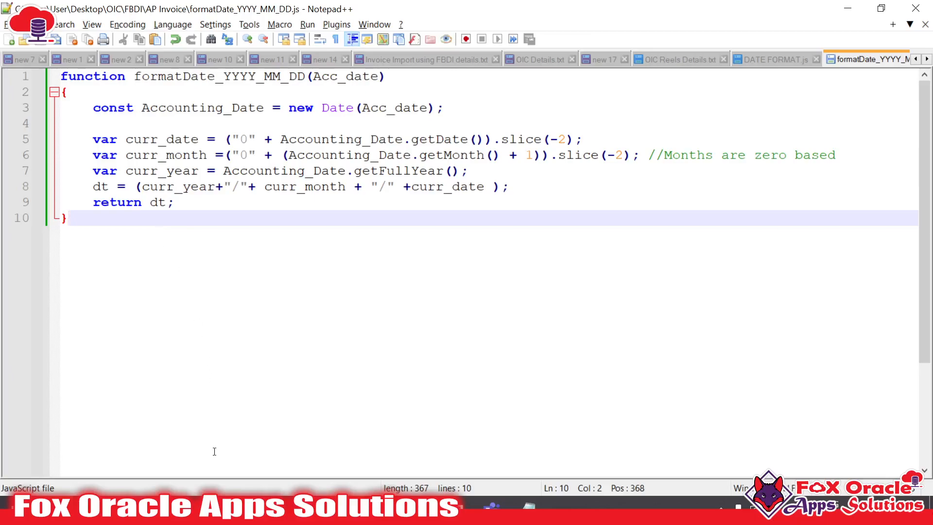
{"action": "left_click_drag", "start_coordinate": [110, 233], "coordinate": [64, 72]}
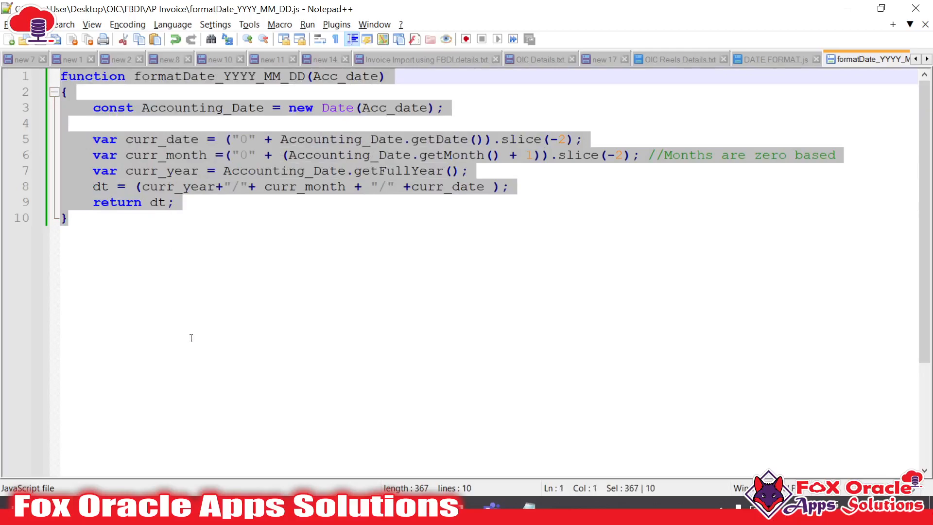
{"action": "key", "text": "ctrl+Right"}
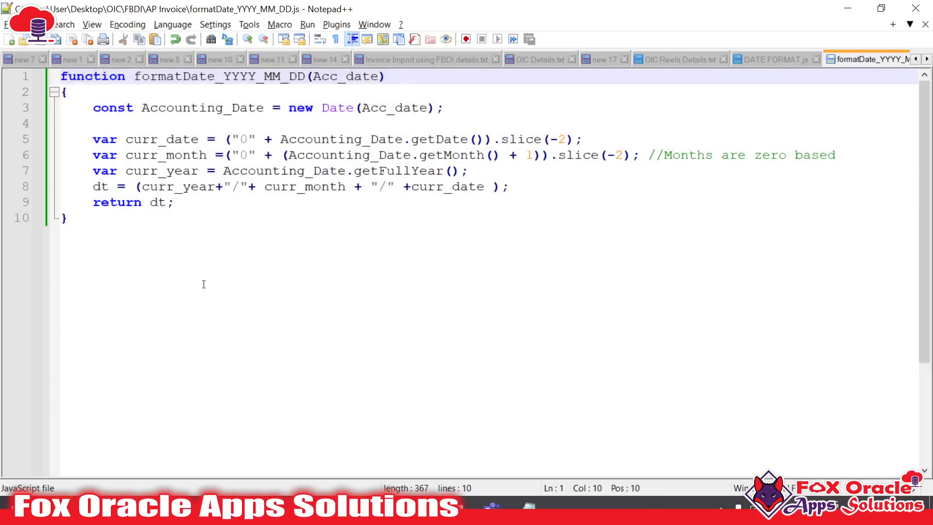
{"action": "key", "text": "ctrl+End"}
Step: Switch to Oracle Integration in the browser and start creating a new library
{"action": "mouse_move", "coordinate": [203, 514]}
{"action": "left_click", "coordinate": [281, 437]}
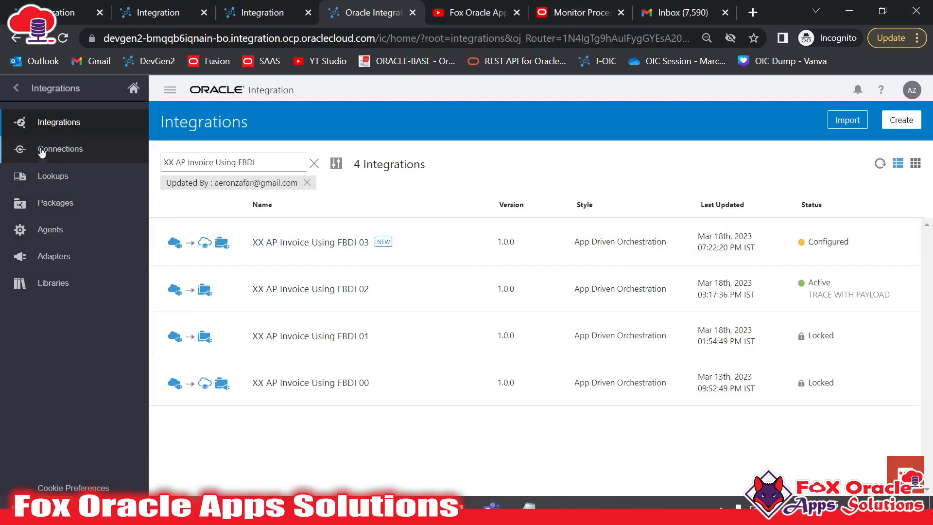
{"action": "left_click", "coordinate": [52, 291]}
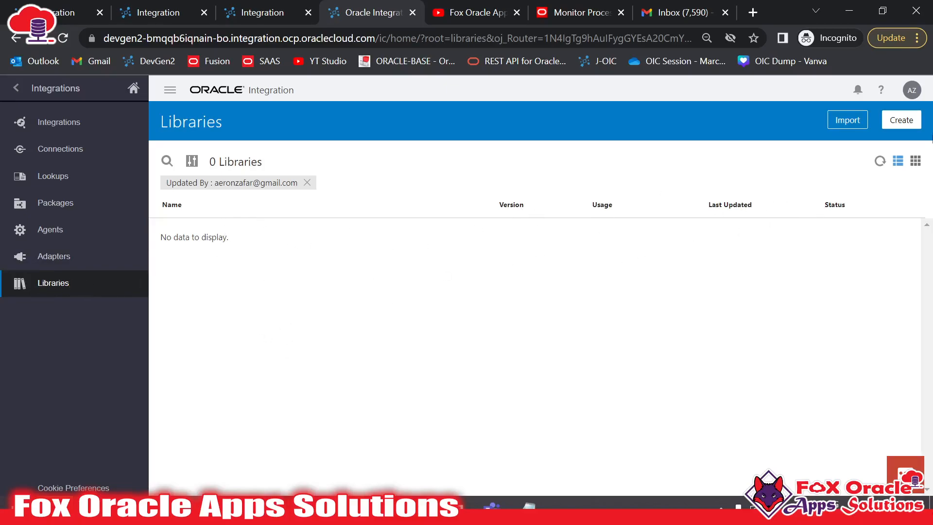
{"action": "left_click", "coordinate": [893, 128]}
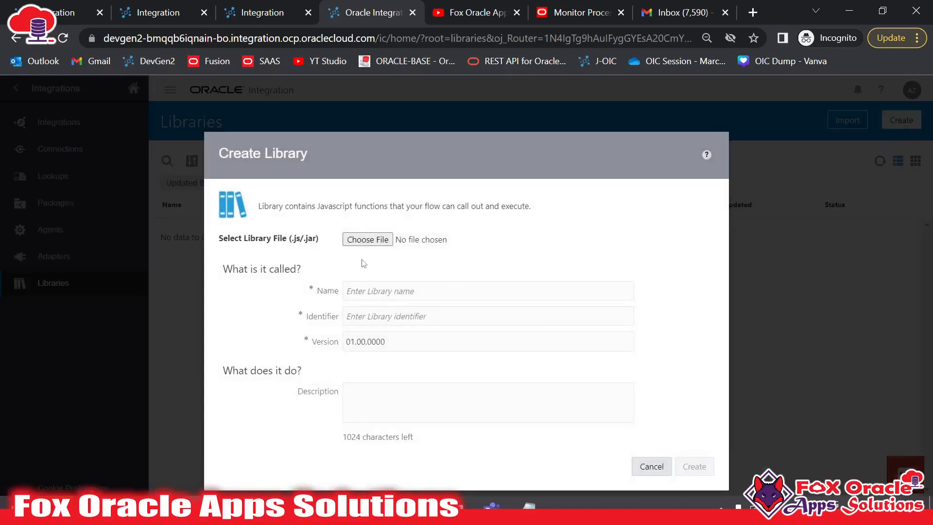
Step: Choose formatDate_YYYY_MM_DD.js from the AP Invoice folder as the library file
{"action": "left_click", "coordinate": [374, 239]}
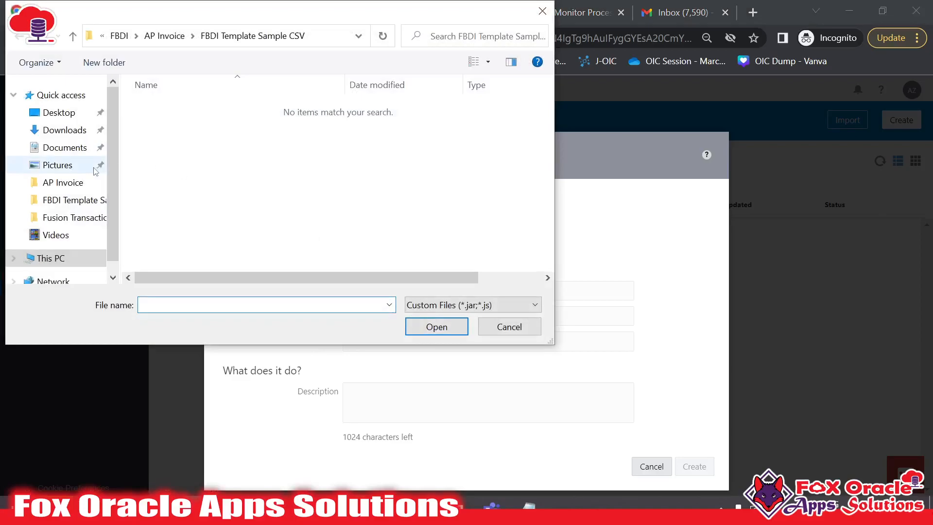
{"action": "left_click", "coordinate": [62, 185]}
{"action": "left_click", "coordinate": [171, 125]}
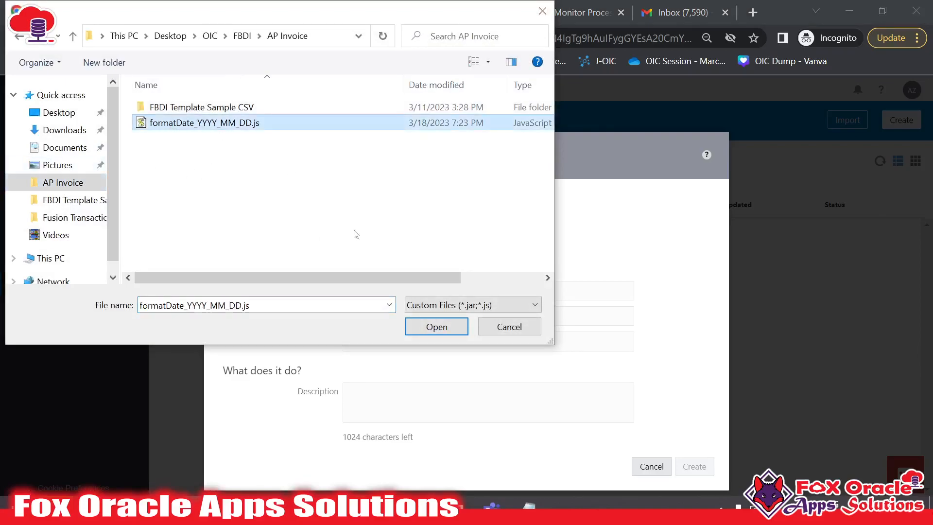
{"action": "left_click", "coordinate": [437, 327]}
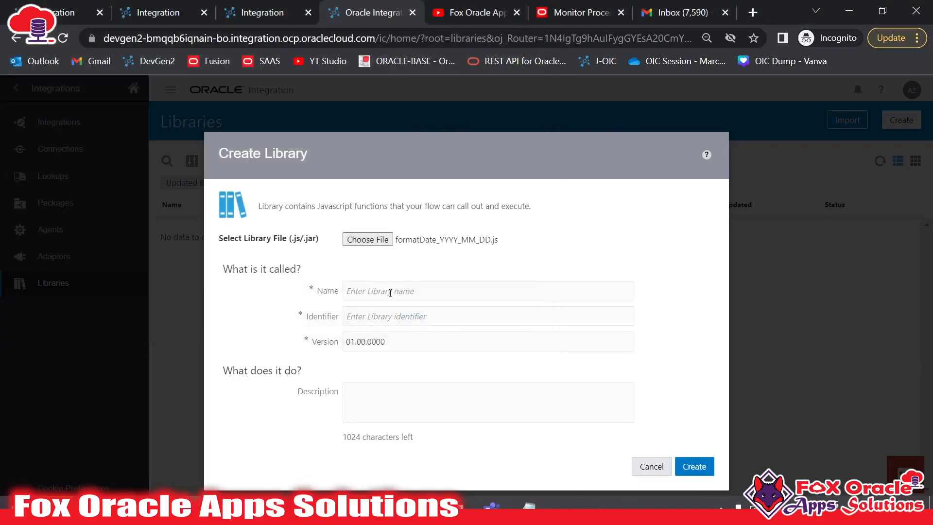
Step: Enter formatDate as the name of the new library
{"action": "left_click", "coordinate": [392, 292]}
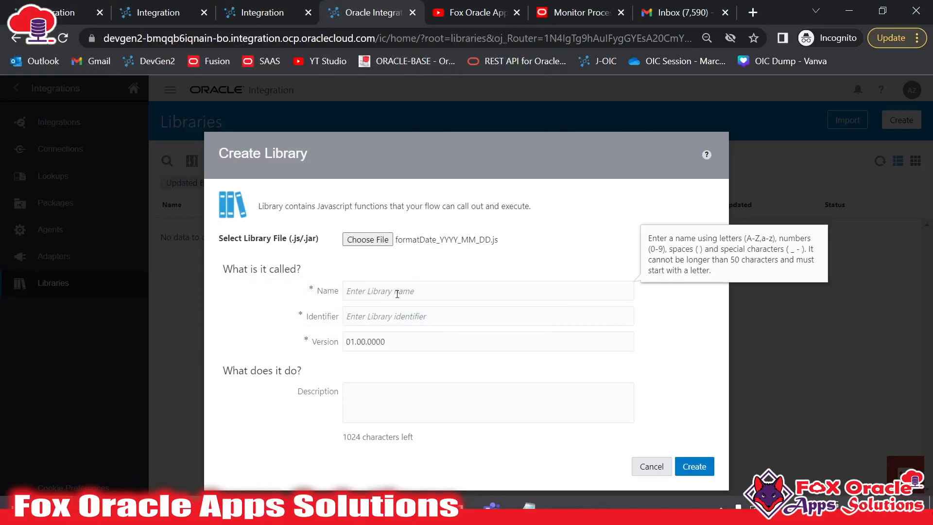
{"action": "type", "text": "for"}
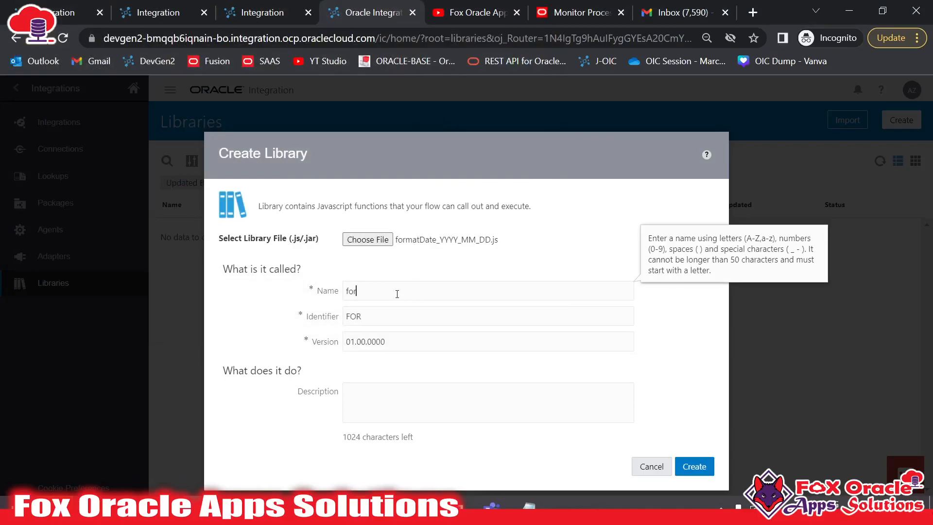
{"action": "left_click", "coordinate": [509, 238]}
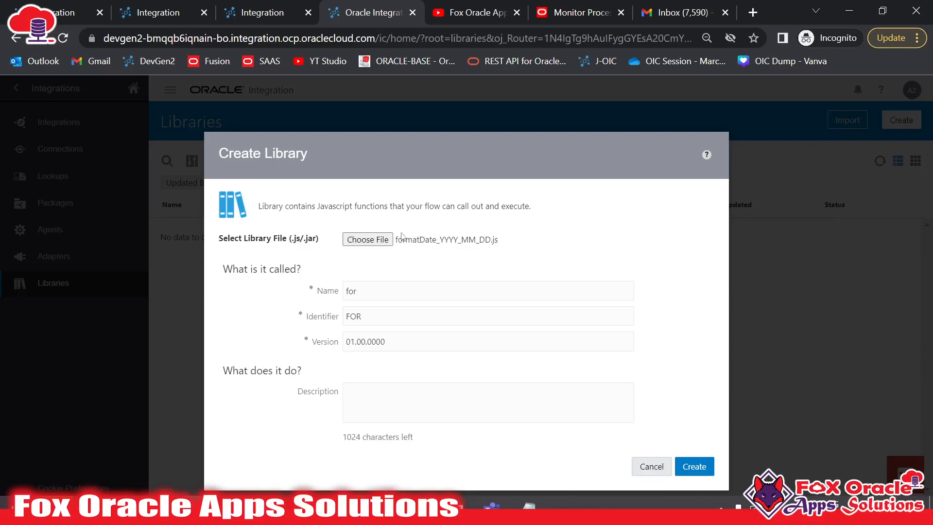
{"action": "left_click", "coordinate": [368, 239]}
{"action": "left_click", "coordinate": [506, 330]}
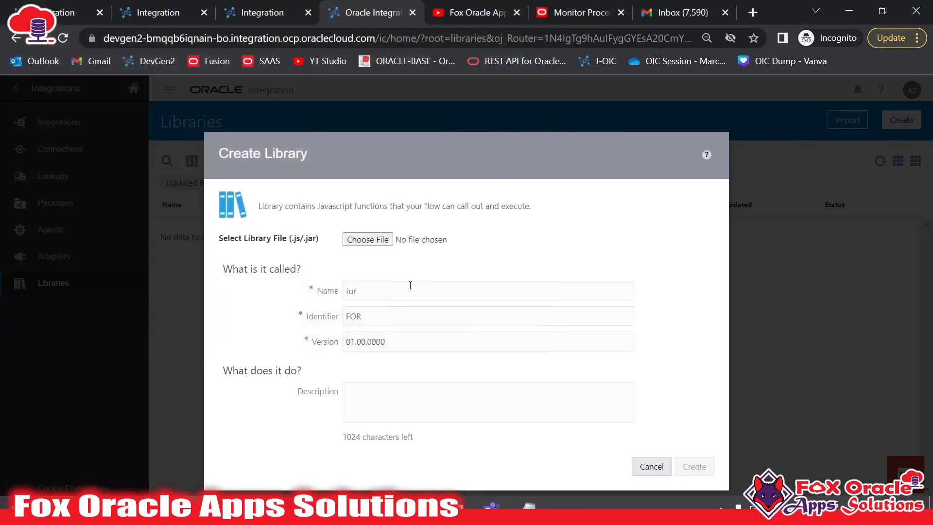
{"action": "left_click", "coordinate": [405, 287]}
{"action": "type", "text": "matD"}
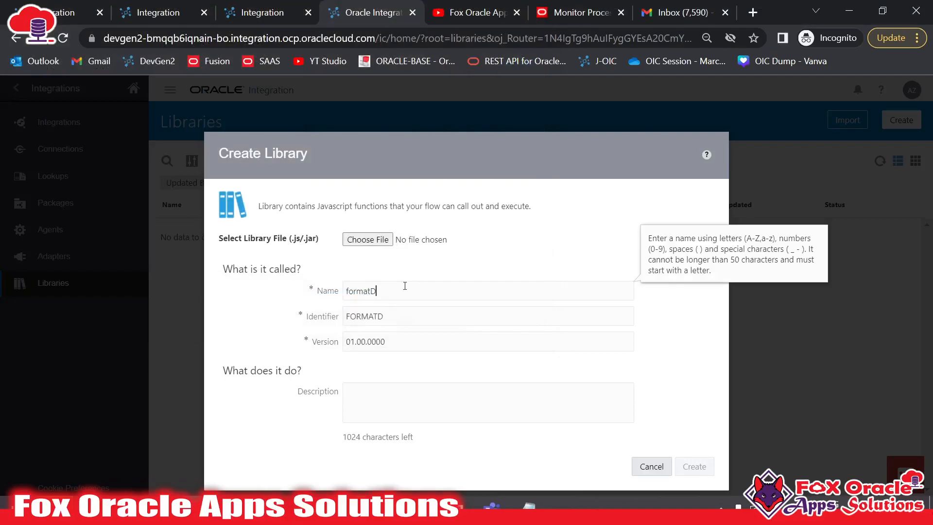
{"action": "type", "text": "ate"}
Step: Attach formatDate_YYYY_MM_DD.js as the library file, complete the library name as formatDate_YYYY_MM_DD and create the library
{"action": "left_click", "coordinate": [371, 233]}
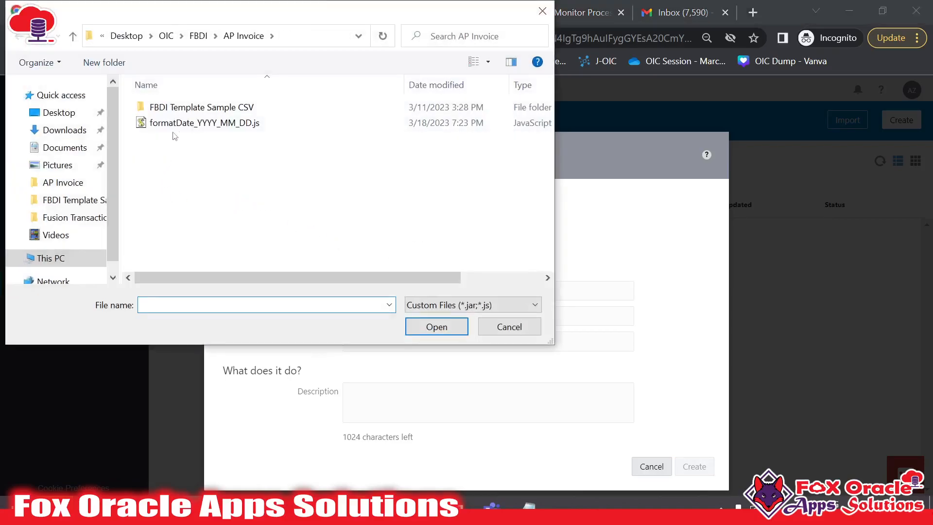
{"action": "double_click", "coordinate": [184, 123]}
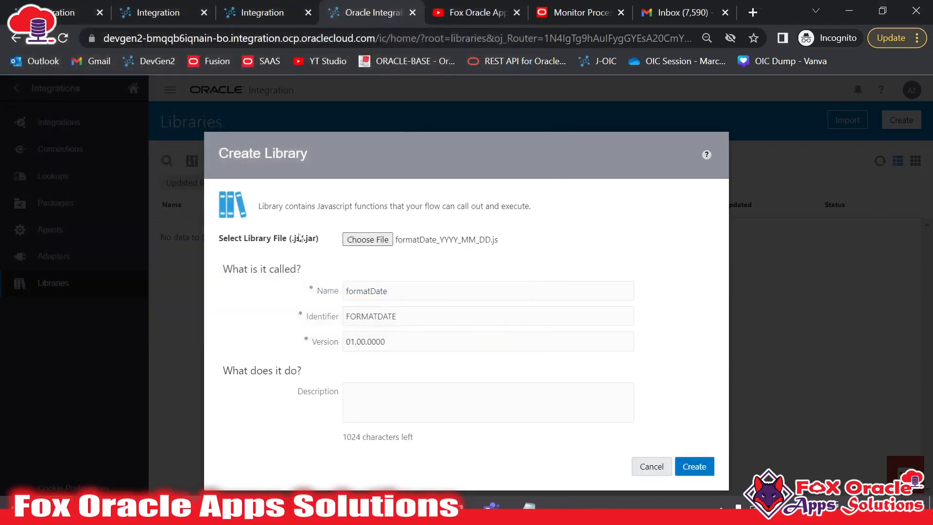
{"action": "left_click", "coordinate": [426, 293]}
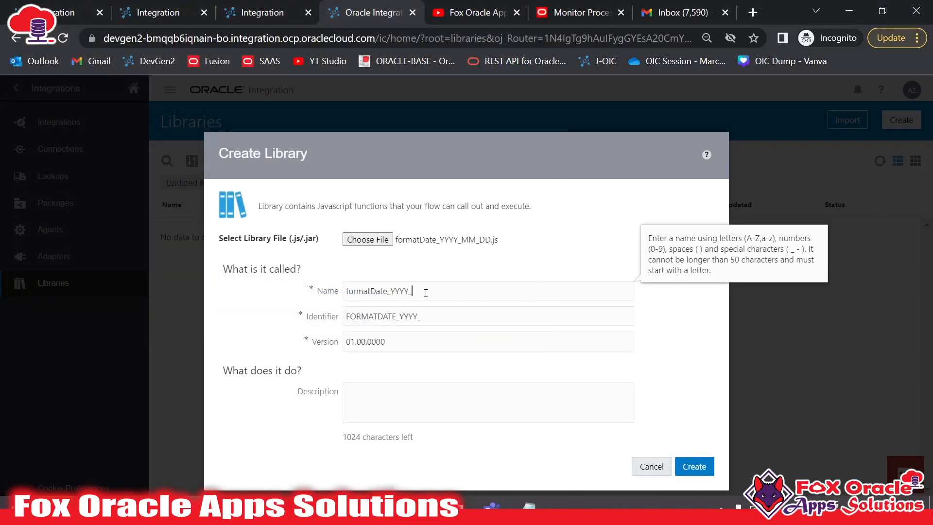
{"action": "type", "text": "_YYYY_MM_DD"}
{"action": "left_click", "coordinate": [454, 340]}
{"action": "left_click", "coordinate": [692, 467]}
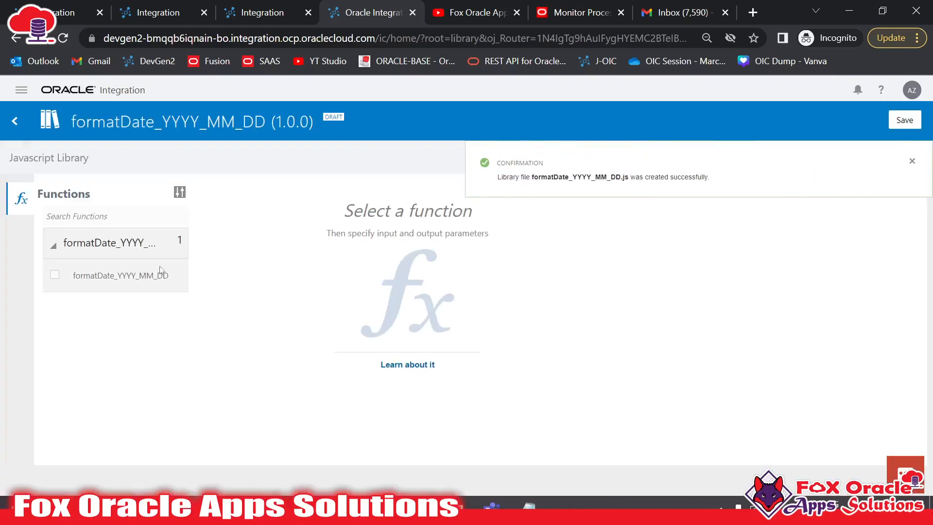
Step: Open the formatDate_YYYY_MM_DD function and examine its input and output parameter sections
{"action": "left_click", "coordinate": [126, 282]}
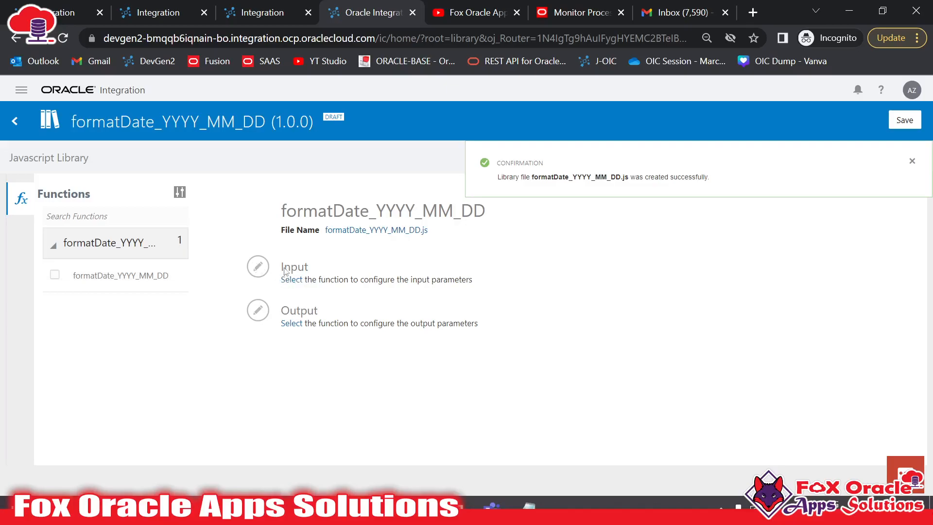
{"action": "left_click_drag", "start_coordinate": [285, 271], "coordinate": [346, 297]}
{"action": "left_click", "coordinate": [427, 340]}
{"action": "left_click_drag", "start_coordinate": [475, 327], "coordinate": [282, 315]}
{"action": "left_click", "coordinate": [386, 298]}
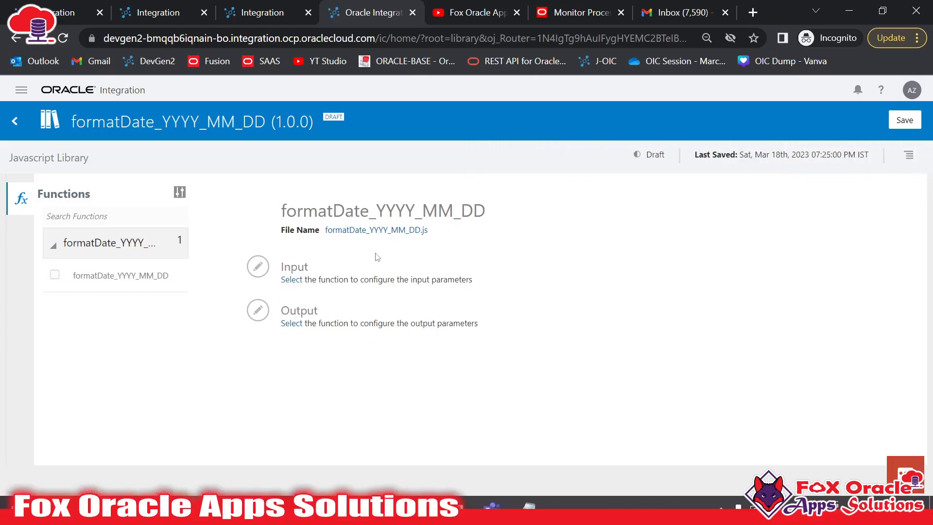
Step: Check the download option of the library's JavaScript file and save the library
{"action": "left_click", "coordinate": [392, 232]}
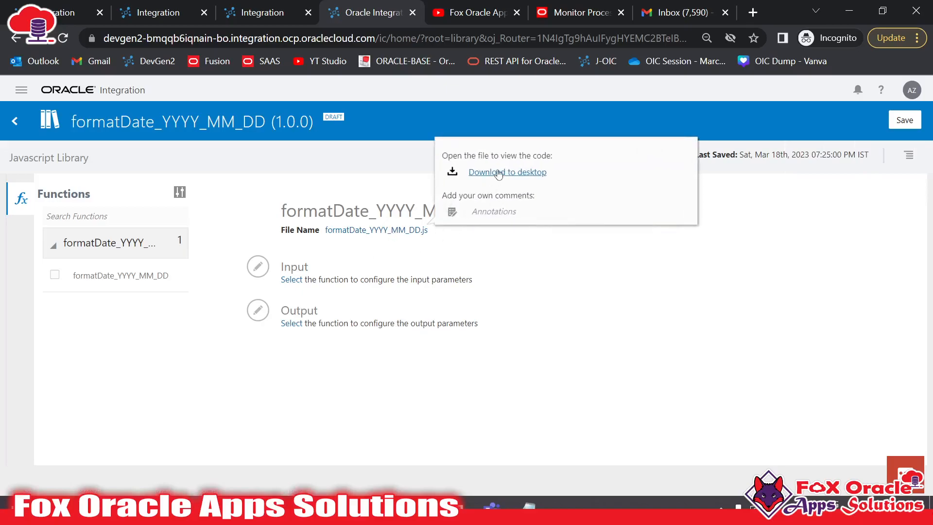
{"action": "left_click", "coordinate": [563, 299]}
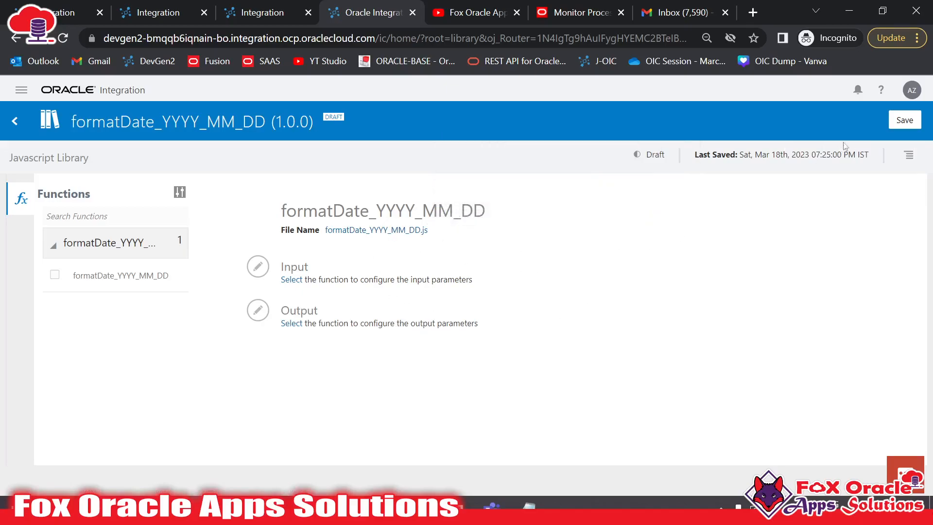
{"action": "left_click", "coordinate": [905, 120]}
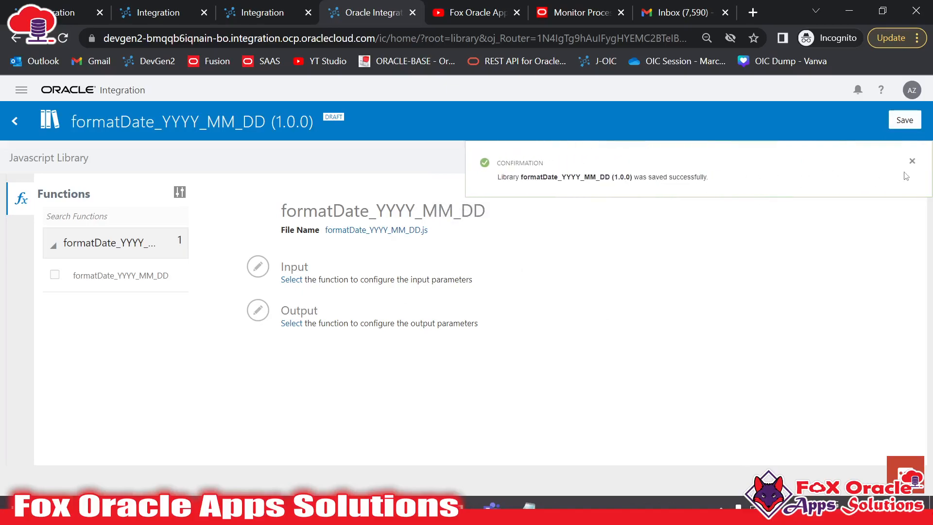
Step: Reopen the formatDate_YYYY_MM_DD library from the libraries list, select its function for use and save the library
{"action": "left_click", "coordinate": [912, 161]}
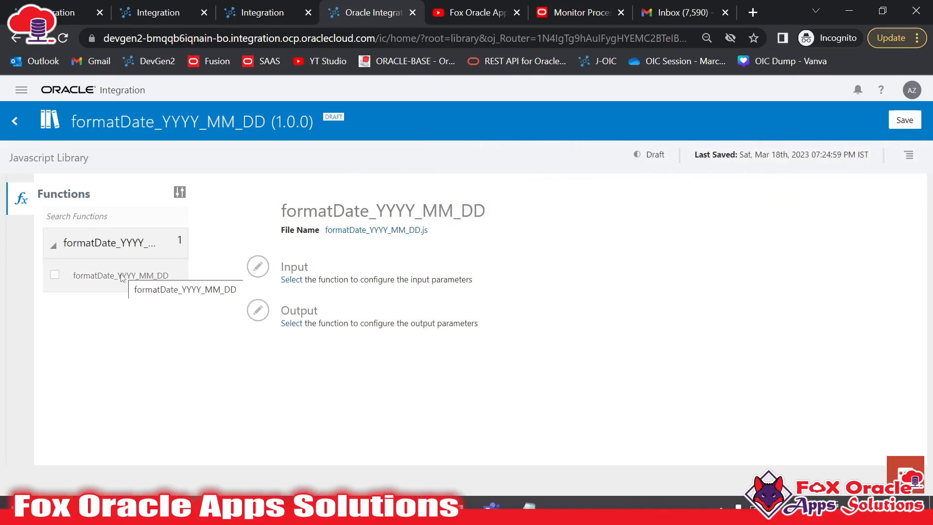
{"action": "left_click", "coordinate": [15, 121]}
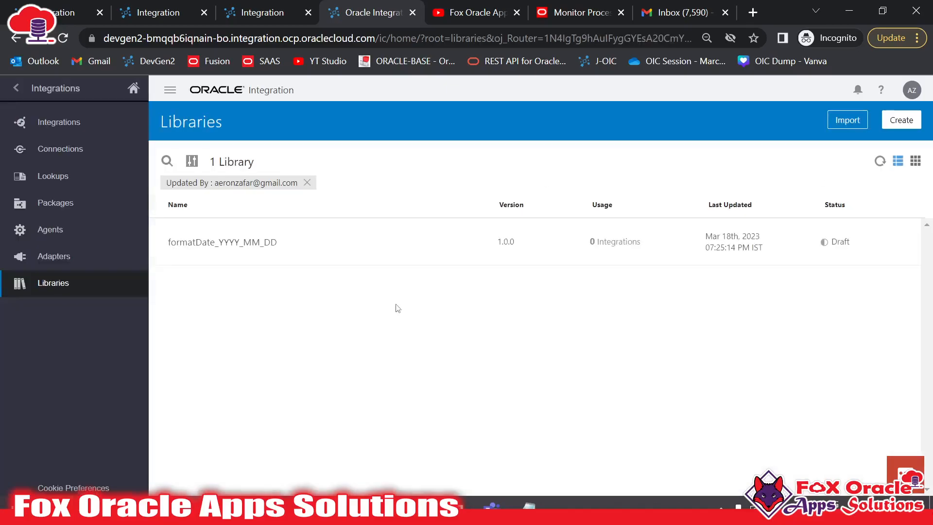
{"action": "mouse_move", "coordinate": [651, 252]}
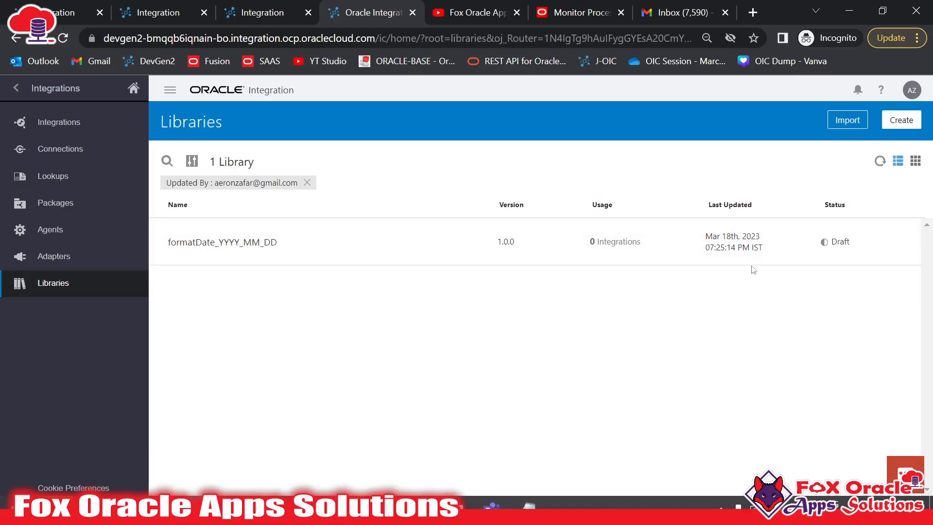
{"action": "left_click", "coordinate": [809, 241]}
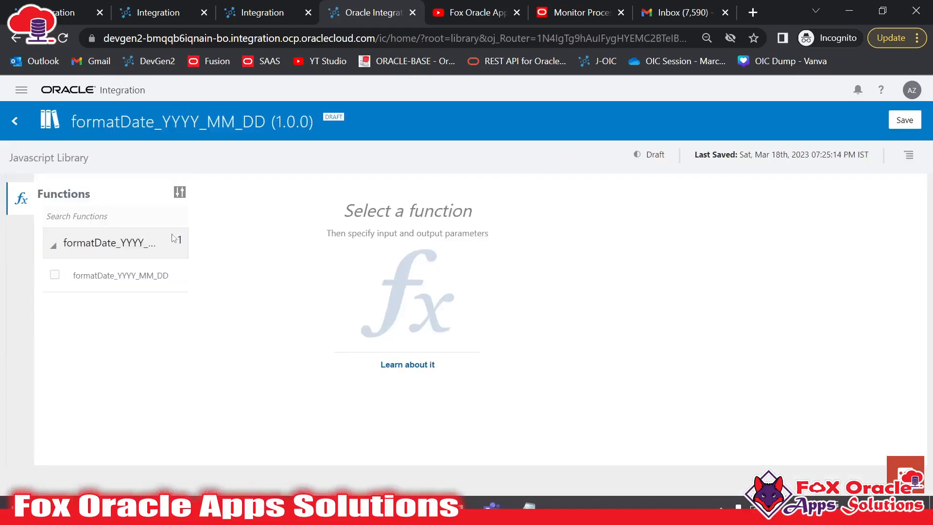
{"action": "left_click", "coordinate": [55, 275]}
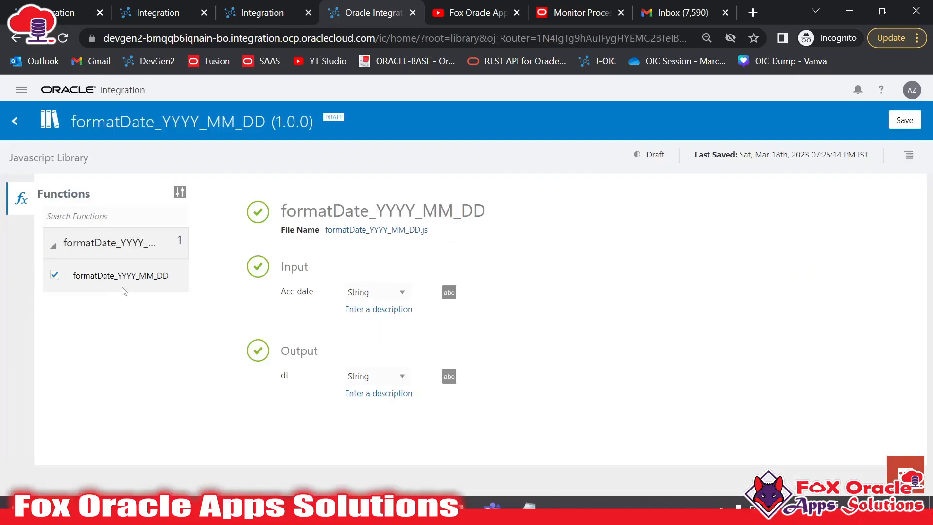
{"action": "left_click", "coordinate": [905, 121]}
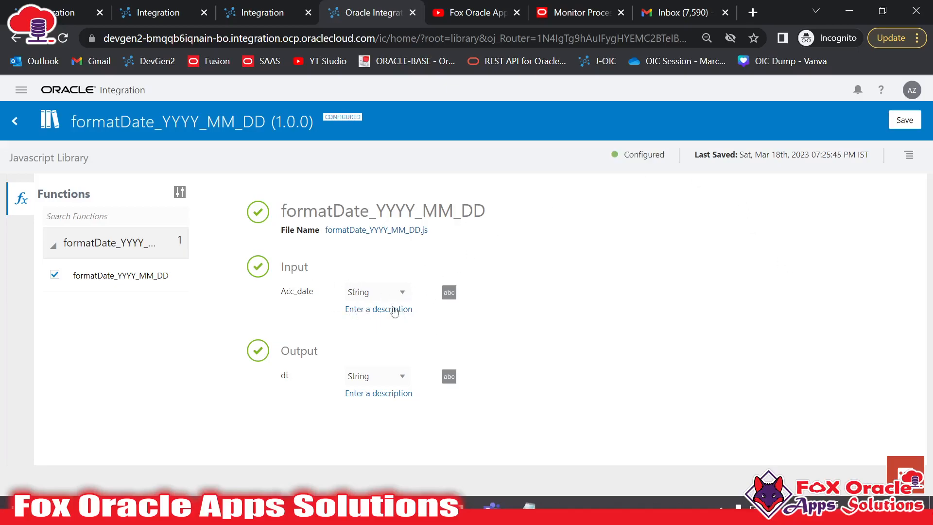
{"action": "left_click", "coordinate": [905, 120]}
{"action": "left_click", "coordinate": [913, 161]}
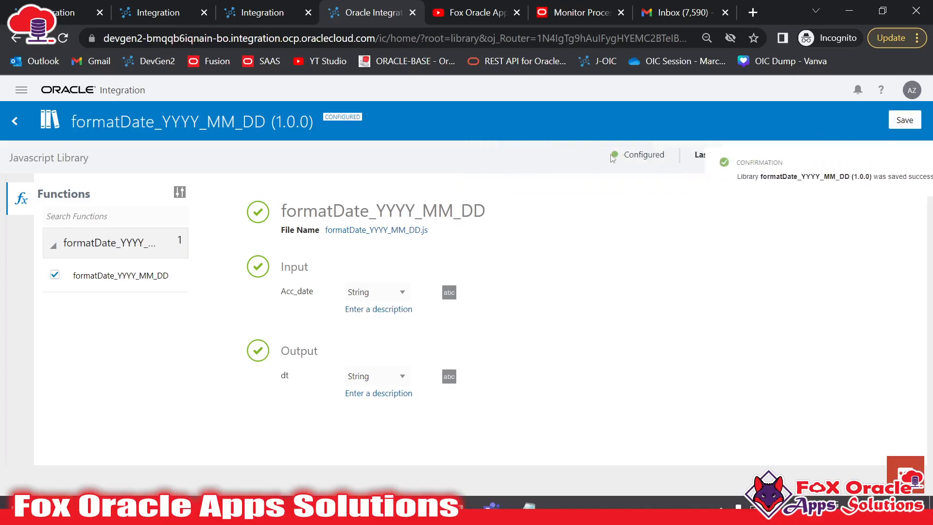
Step: Return to the integrations list and open XX AP Invoice Using FBDI 03 for editing
{"action": "left_click", "coordinate": [14, 121]}
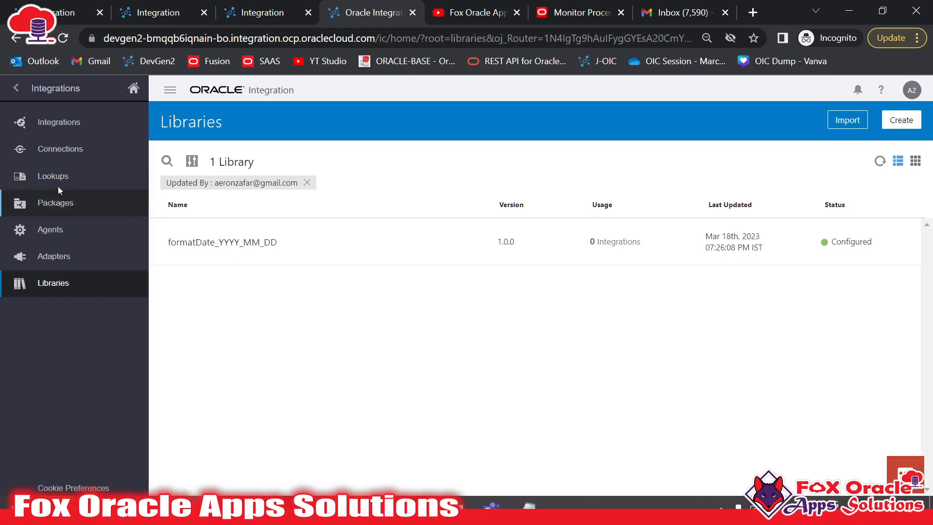
{"action": "mouse_move", "coordinate": [246, 250]}
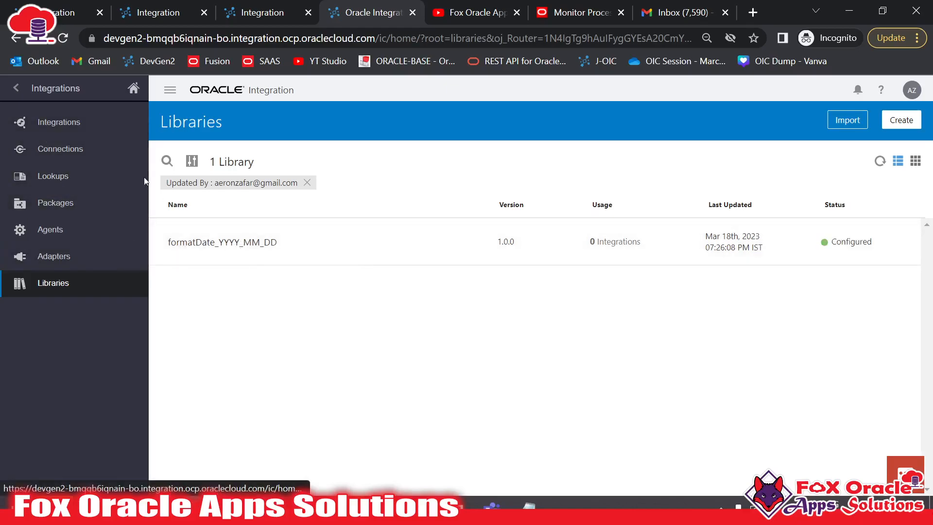
{"action": "left_click", "coordinate": [67, 126]}
{"action": "mouse_move", "coordinate": [775, 243]}
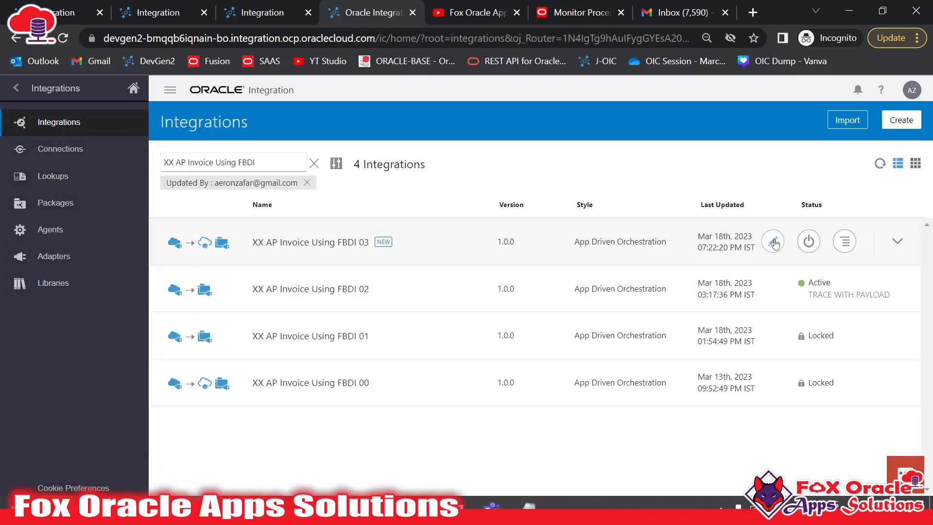
{"action": "left_click", "coordinate": [772, 242]}
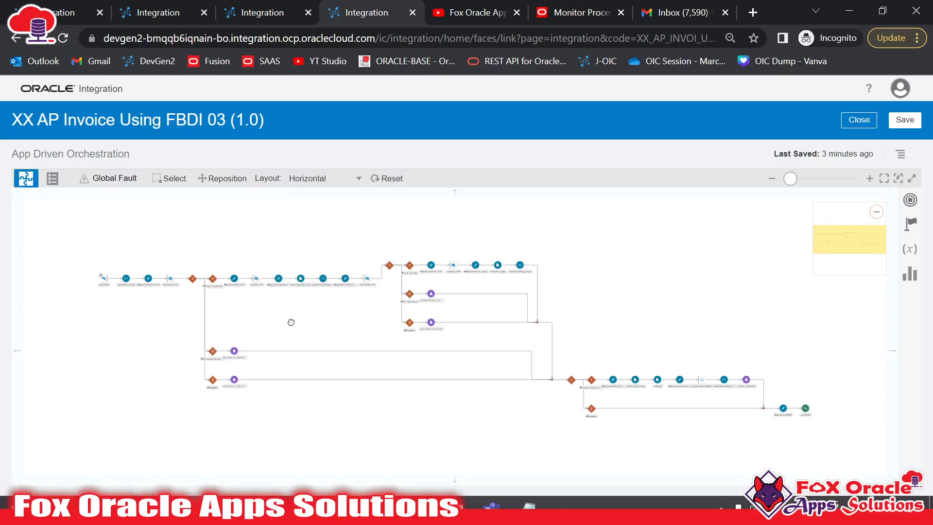
Step: Open the Map to writeHeaderCSV_stage action for editing in the integration flow
{"action": "scroll", "coordinate": [291, 322], "scroll_direction": "up", "scroll_amount": 4}
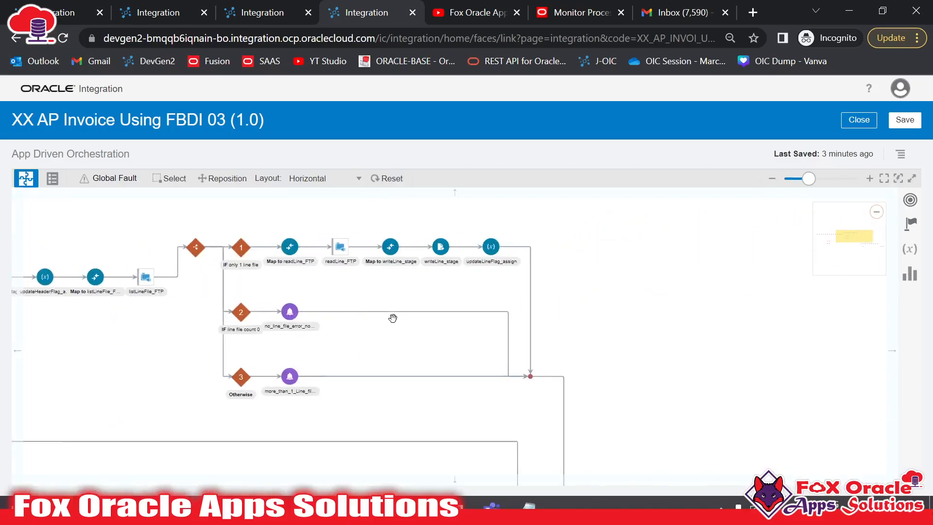
{"action": "scroll", "coordinate": [392, 318], "scroll_direction": "up", "scroll_amount": 2}
{"action": "left_click_drag", "start_coordinate": [381, 267], "coordinate": [523, 338]}
{"action": "left_click_drag", "start_coordinate": [32, 392], "coordinate": [333, 366]}
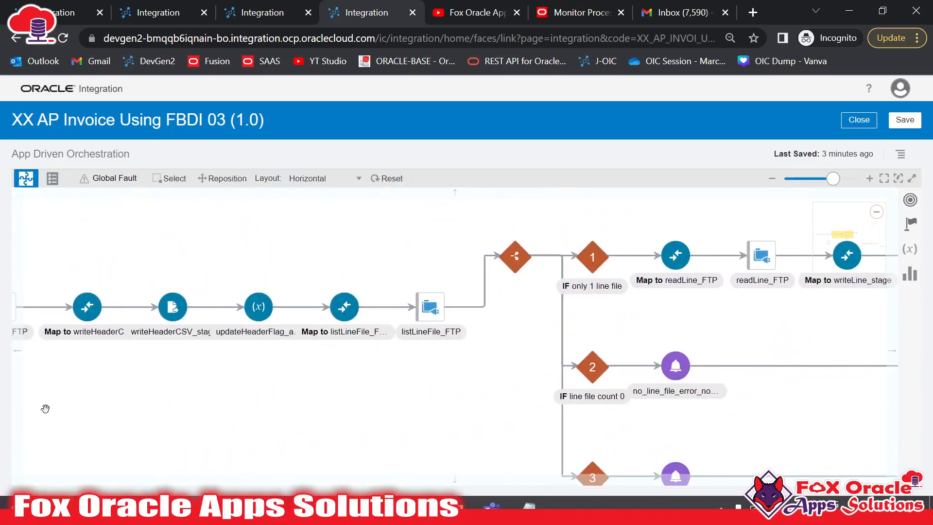
{"action": "left_click_drag", "start_coordinate": [45, 408], "coordinate": [257, 404]}
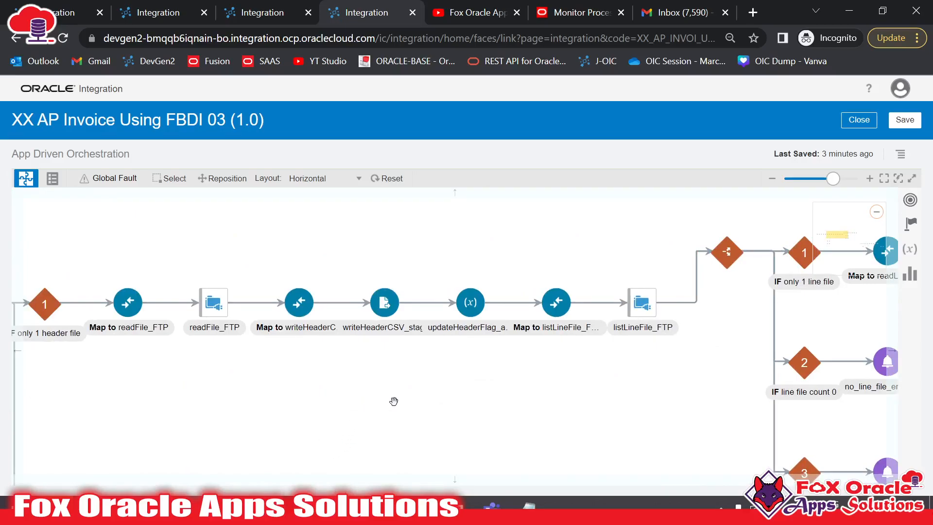
{"action": "left_click_drag", "start_coordinate": [394, 401], "coordinate": [450, 403]}
{"action": "left_click", "coordinate": [431, 335]}
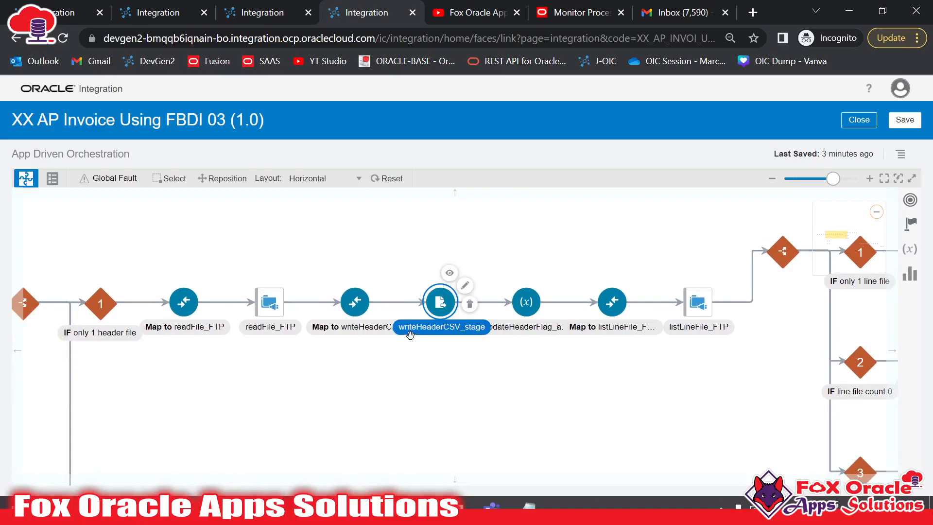
{"action": "left_click", "coordinate": [356, 302]}
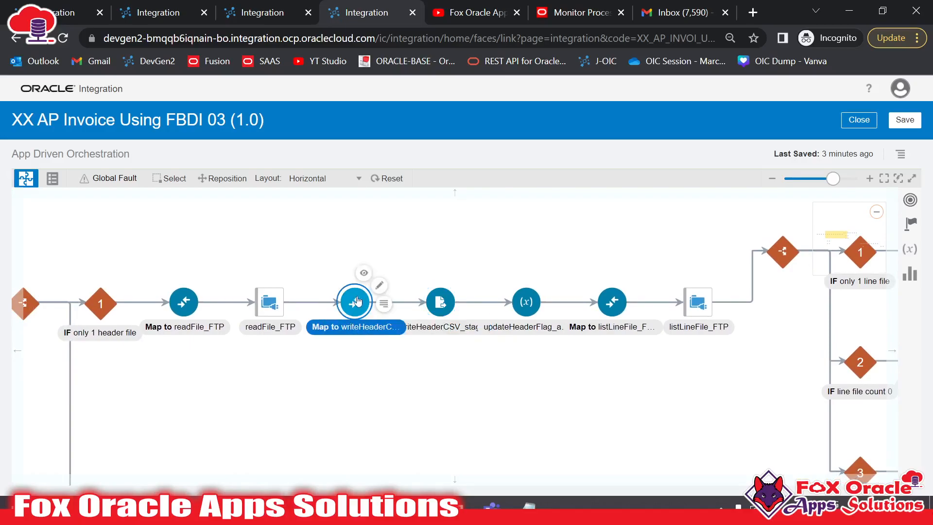
{"action": "left_click", "coordinate": [380, 288]}
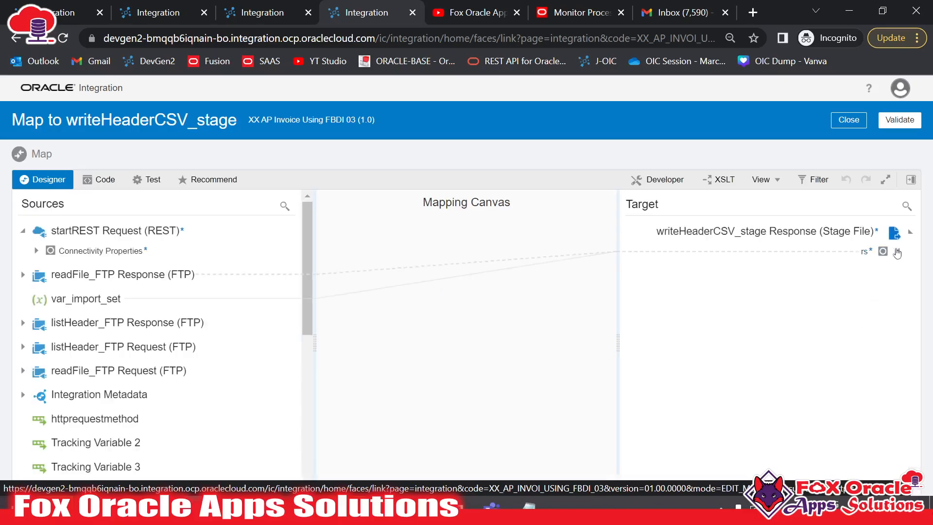
Step: Select the target Invoice_Date under the rs and r nodes and expand the readFile_FTP Response source down to its invoice fields
{"action": "left_click", "coordinate": [897, 251]}
{"action": "left_click", "coordinate": [888, 271]}
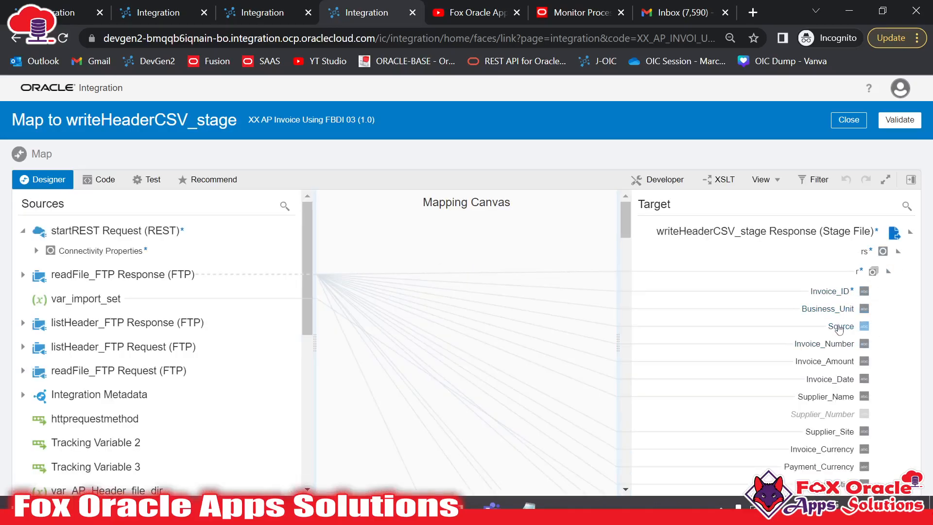
{"action": "left_click", "coordinate": [830, 380]}
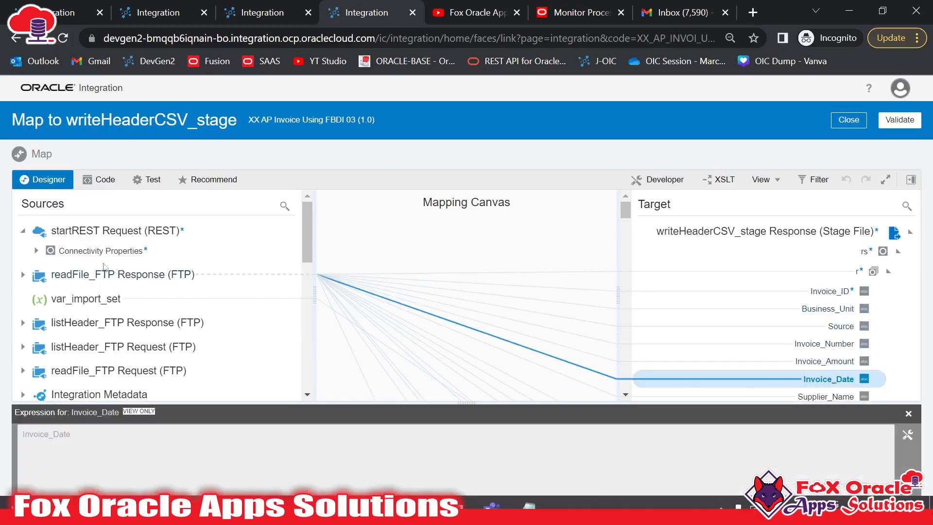
{"action": "left_click", "coordinate": [23, 274]}
{"action": "left_click", "coordinate": [36, 295]}
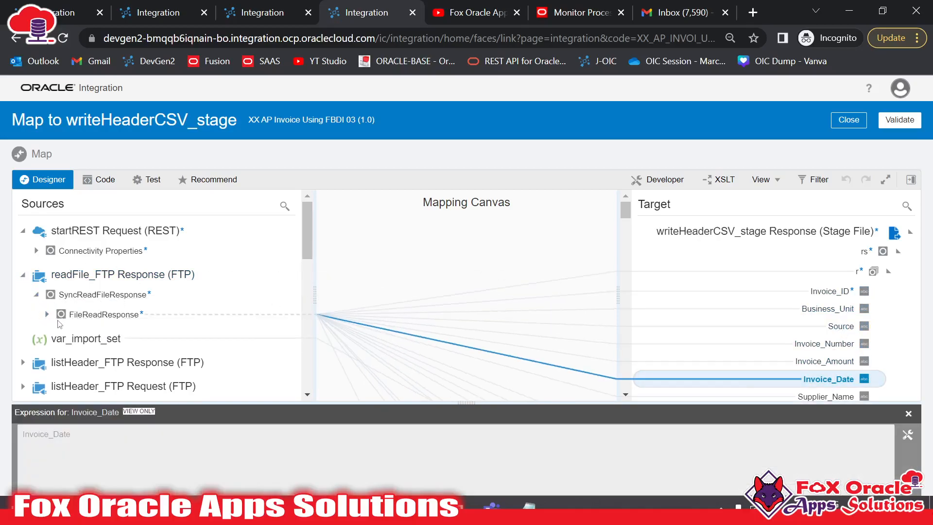
{"action": "left_click", "coordinate": [47, 314]}
{"action": "scroll", "coordinate": [54, 301], "scroll_direction": "down", "scroll_amount": 2}
{"action": "left_click", "coordinate": [57, 279]}
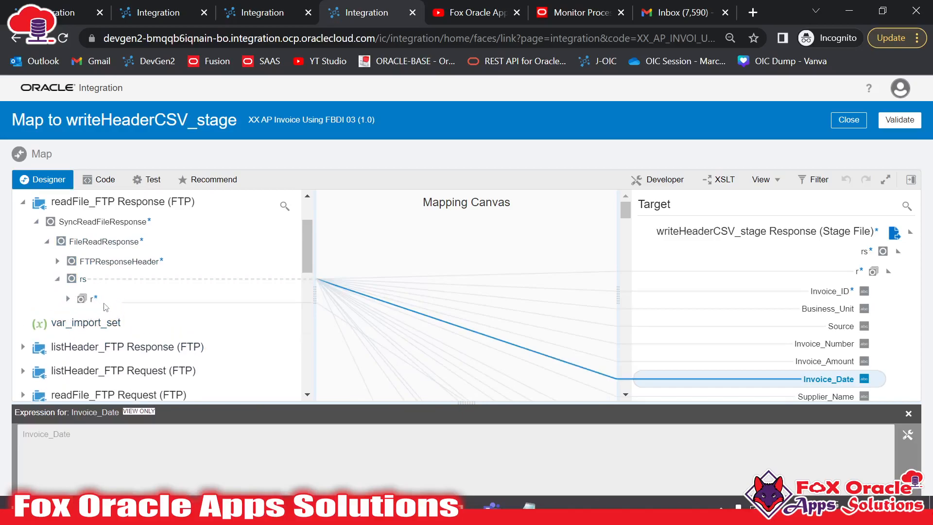
{"action": "left_click", "coordinate": [67, 299]}
{"action": "scroll", "coordinate": [187, 329], "scroll_direction": "down", "scroll_amount": 2}
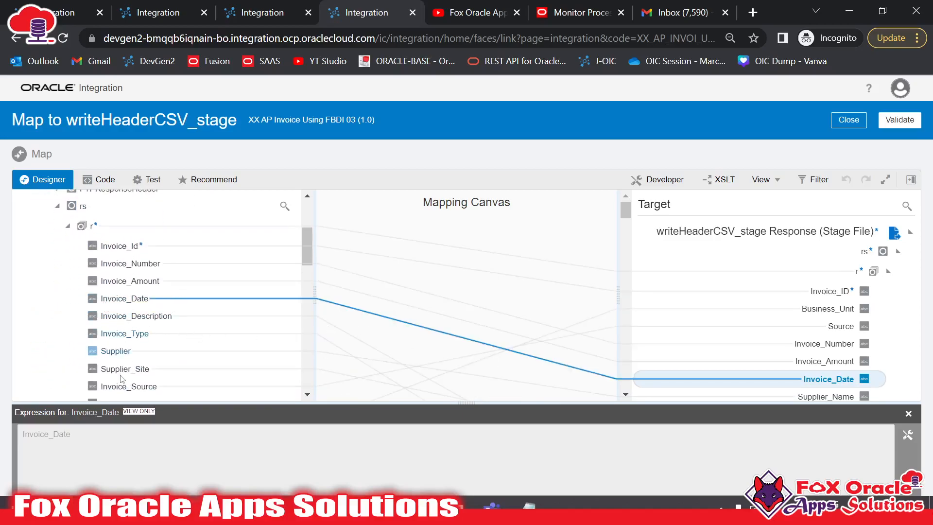
Step: Replace the target Invoice_Date expression with the user-defined formatDate_YYYY_MM_DD function, passing the source Invoice_Date as its argument
{"action": "left_click", "coordinate": [908, 435]}
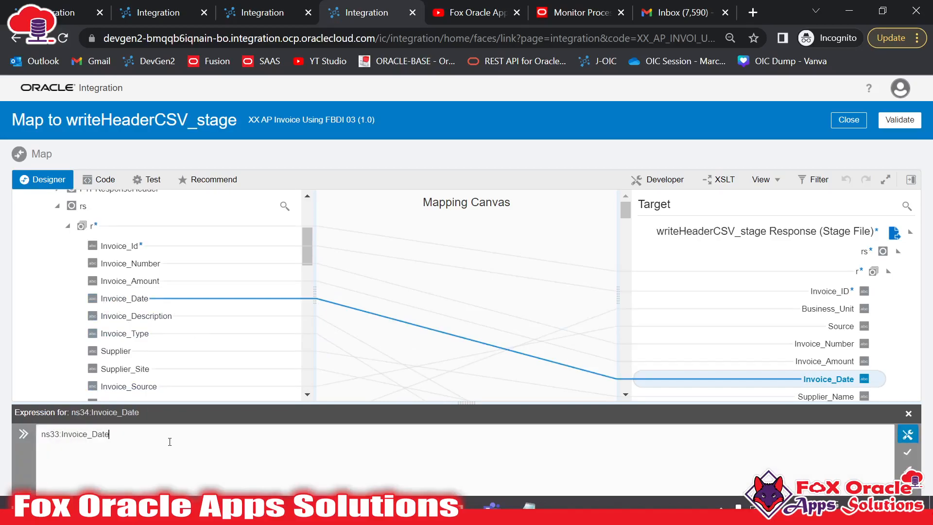
{"action": "key", "text": "ctrl+a"}
{"action": "key", "text": "Delete"}
{"action": "left_click", "coordinate": [911, 180]}
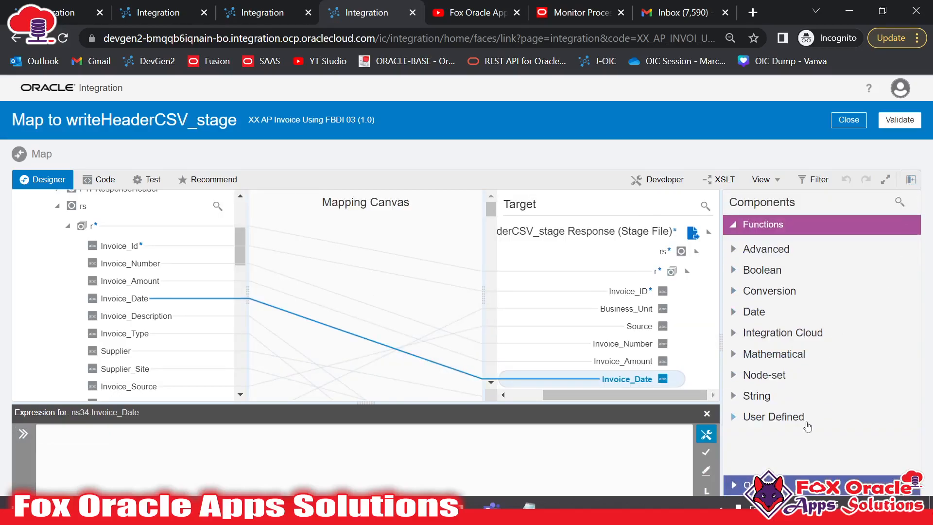
{"action": "left_click", "coordinate": [767, 419]}
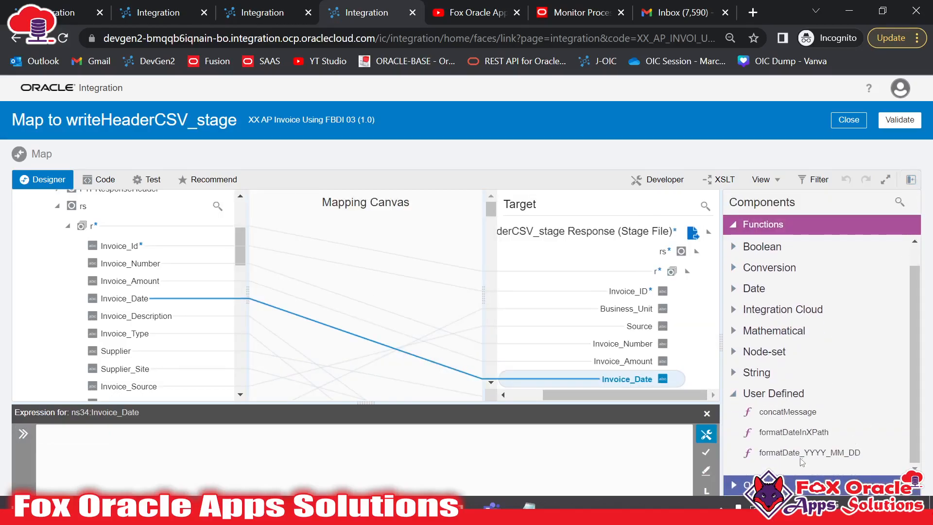
{"action": "left_click_drag", "start_coordinate": [795, 456], "coordinate": [483, 444]}
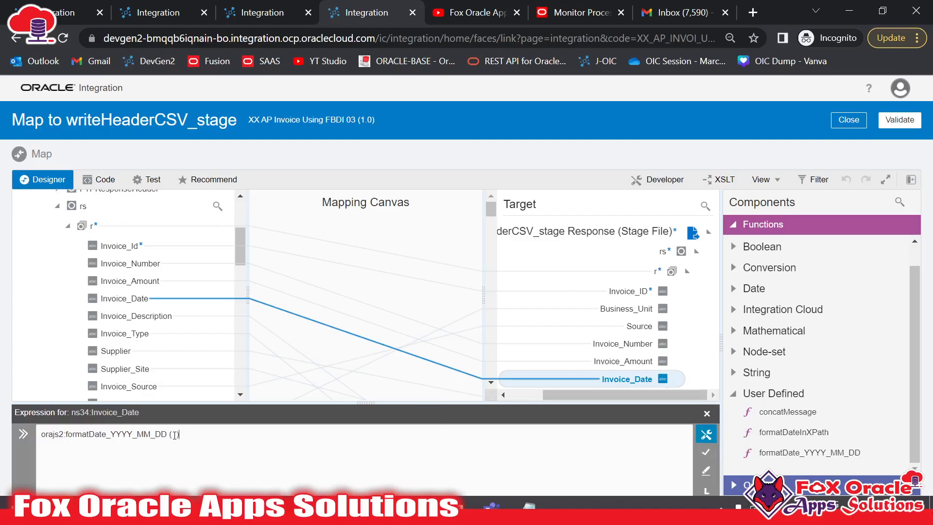
{"action": "left_click_drag", "start_coordinate": [128, 300], "coordinate": [174, 434]}
Step: Review the Invoice_Date expression against formatDate_YYYY_MM_DD.js in Notepad++, examining the Acc_date parameter, the year/month/date concatenation and the returned dt
{"action": "key", "text": "ctrl+a"}
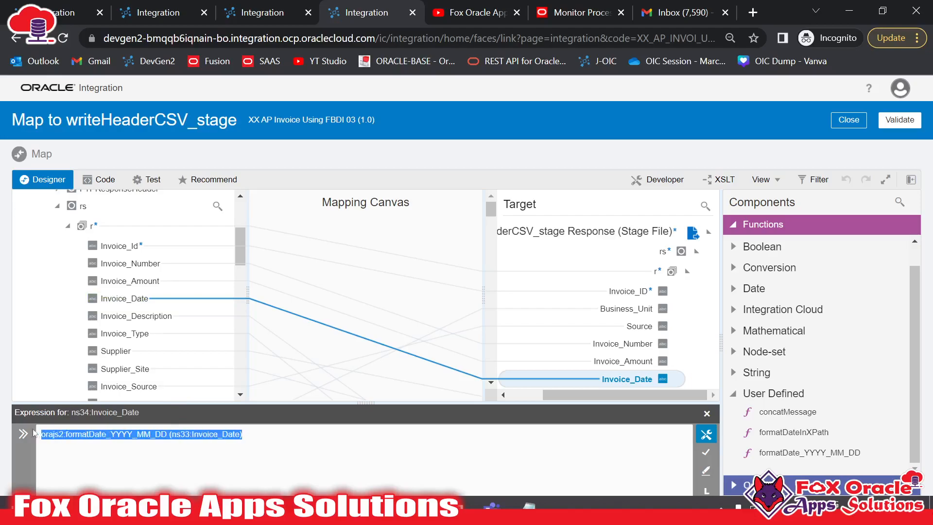
{"action": "left_click_drag", "start_coordinate": [110, 434], "coordinate": [171, 434]}
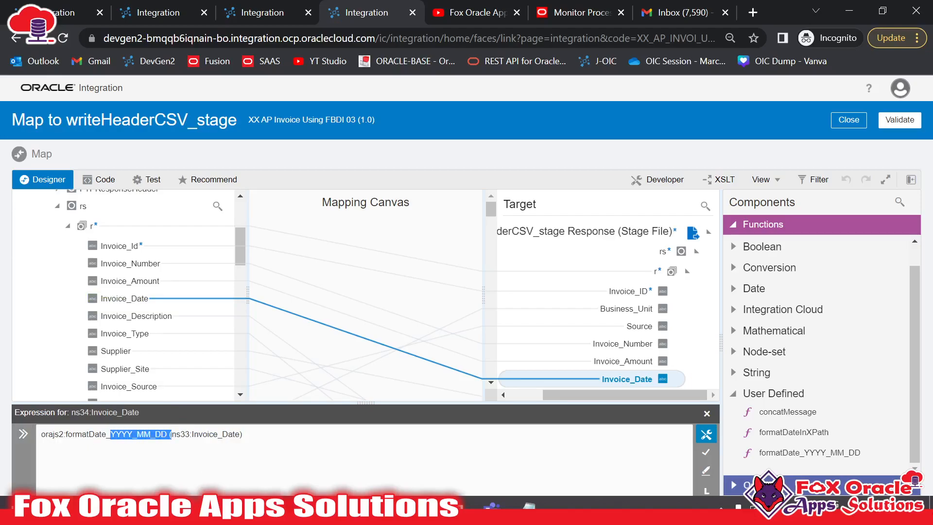
{"action": "key", "text": "alt+Tab"}
{"action": "left_click_drag", "start_coordinate": [313, 76], "coordinate": [379, 77]}
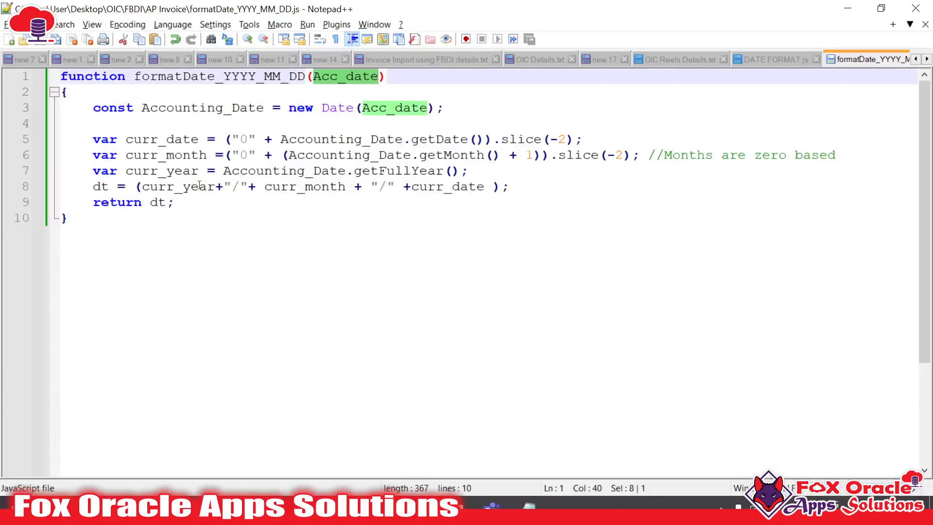
{"action": "left_click", "coordinate": [101, 188]}
{"action": "double_click", "coordinate": [178, 188]}
{"action": "left_click", "coordinate": [305, 188]}
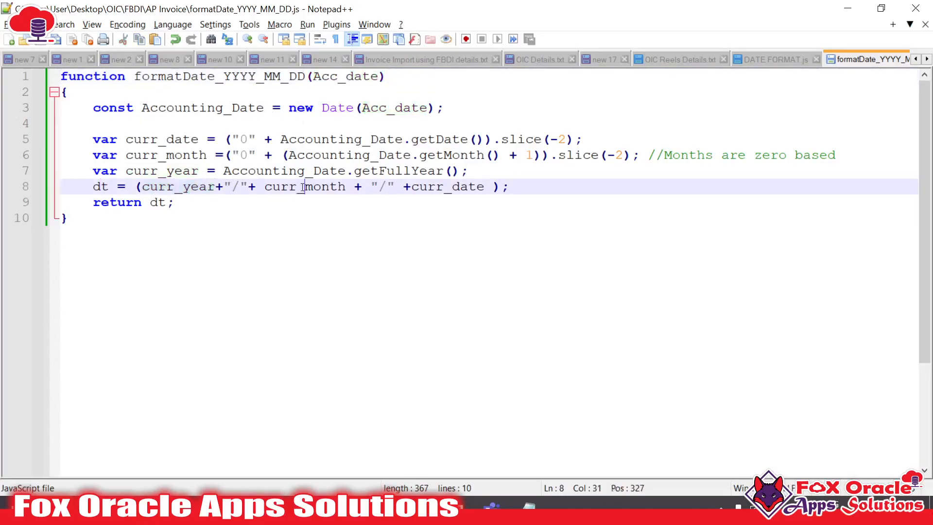
{"action": "left_click", "coordinate": [191, 187]}
{"action": "double_click", "coordinate": [190, 188]}
{"action": "double_click", "coordinate": [321, 188]}
{"action": "double_click", "coordinate": [436, 188]}
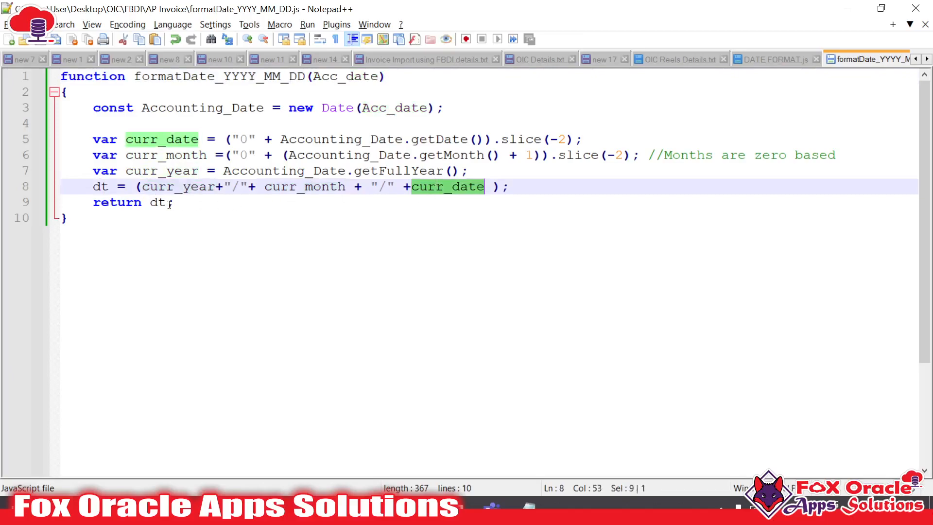
{"action": "double_click", "coordinate": [154, 204]}
{"action": "double_click", "coordinate": [100, 187]}
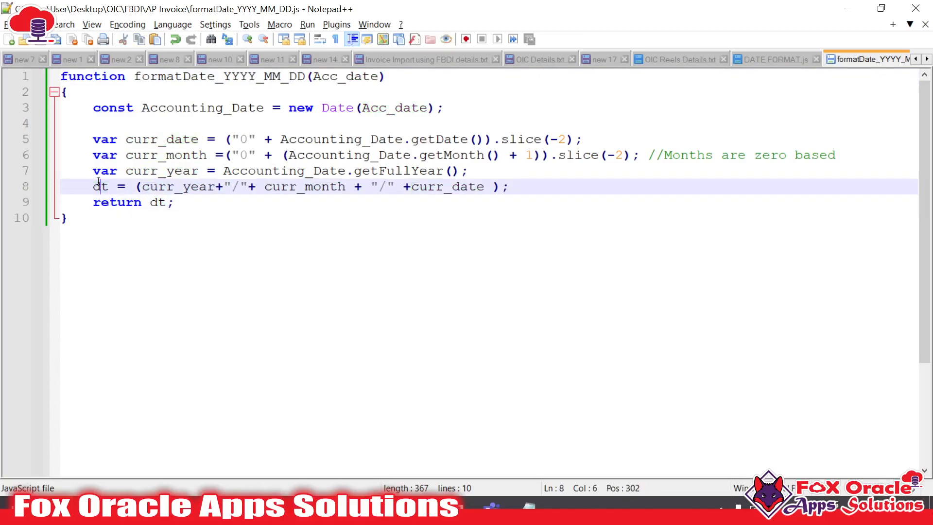
{"action": "left_click", "coordinate": [225, 235]}
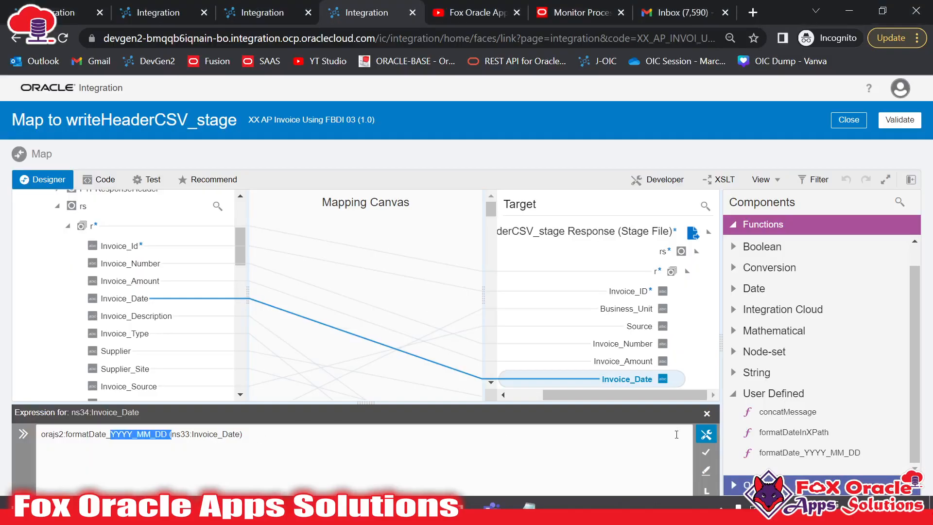
Step: Save the formatDate_YYYY_MM_DD expression for the target Invoice_Date and close the expression editor
{"action": "left_click", "coordinate": [706, 452]}
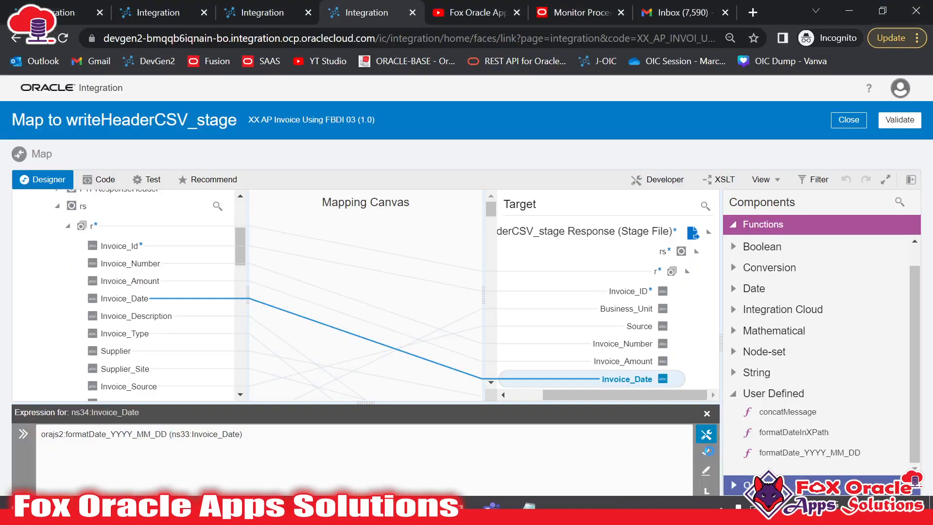
{"action": "left_click", "coordinate": [708, 413]}
{"action": "scroll", "coordinate": [678, 372], "scroll_direction": "down", "scroll_amount": 3}
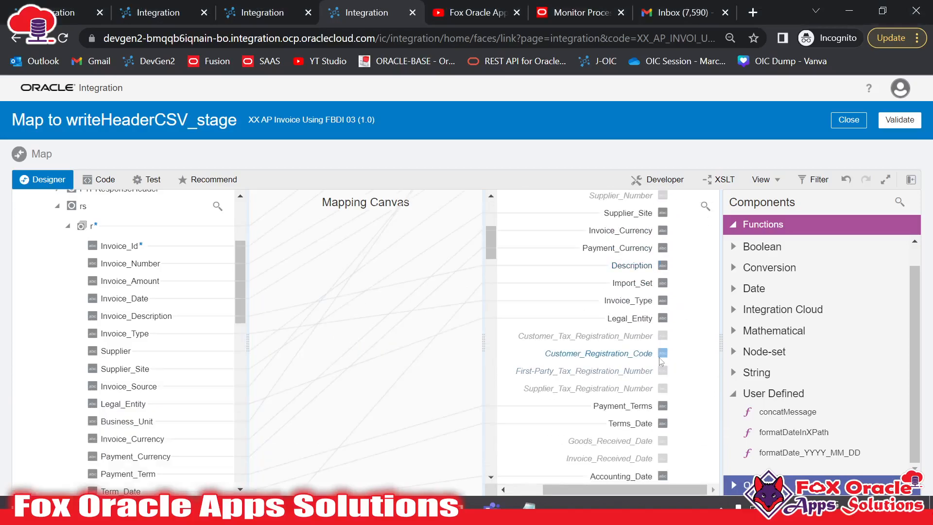
Step: Check the saved target Invoice_Date expression, then select the target Terms_Date and clear its existing expression
{"action": "scroll", "coordinate": [664, 359], "scroll_direction": "up", "scroll_amount": 2}
{"action": "left_click", "coordinate": [643, 308]}
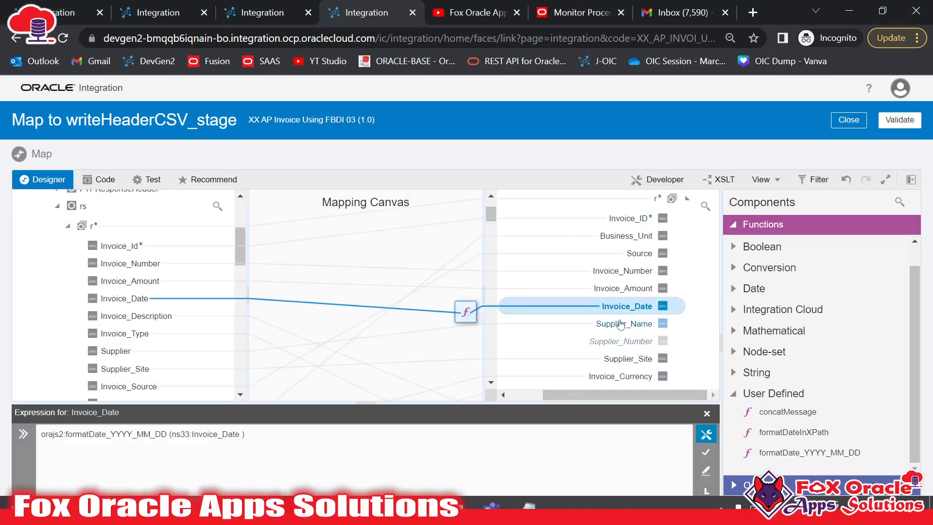
{"action": "scroll", "coordinate": [641, 336], "scroll_direction": "down", "scroll_amount": 2}
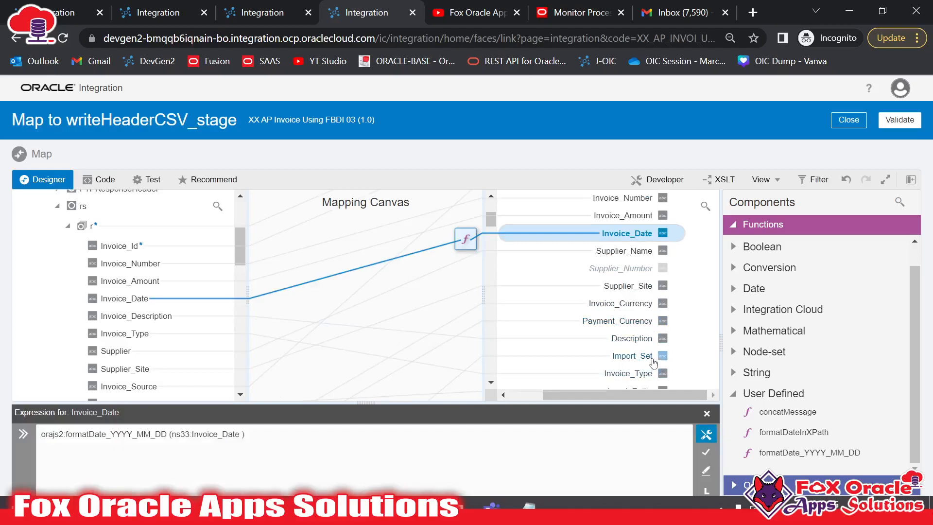
{"action": "scroll", "coordinate": [642, 275], "scroll_direction": "down", "scroll_amount": 2}
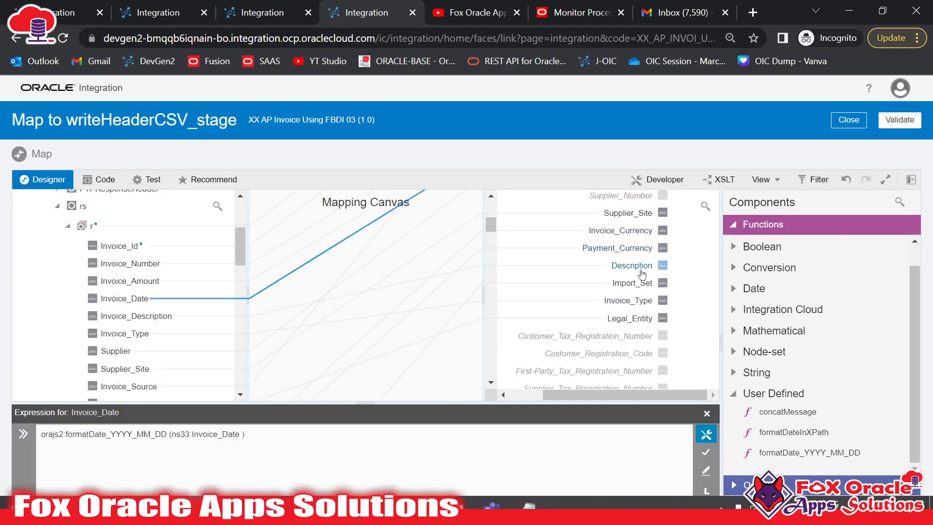
{"action": "scroll", "coordinate": [644, 311], "scroll_direction": "down", "scroll_amount": 2}
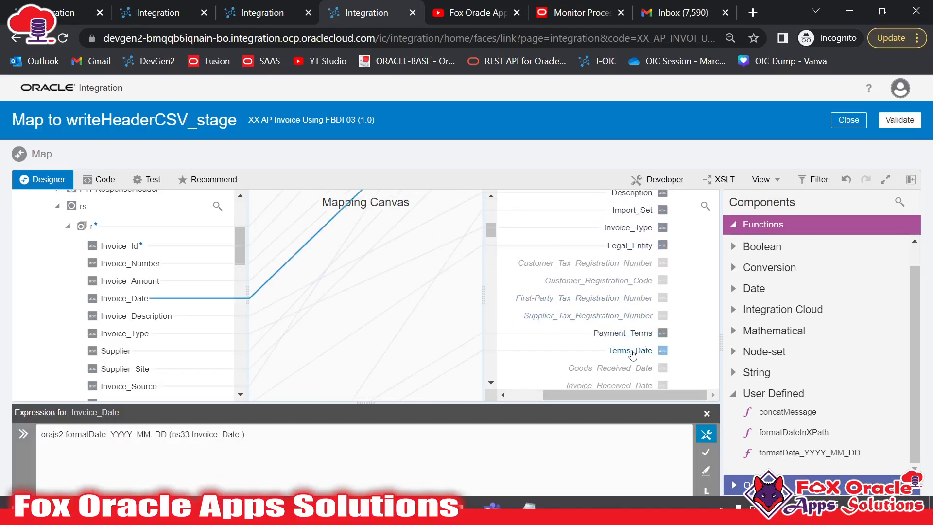
{"action": "left_click", "coordinate": [633, 352]}
{"action": "left_click", "coordinate": [637, 333]}
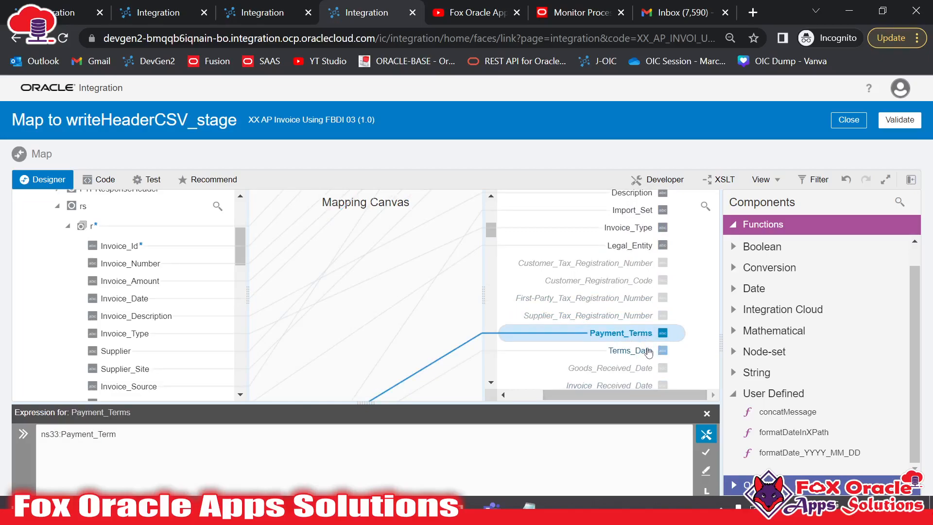
{"action": "left_click", "coordinate": [649, 353]}
{"action": "left_click_drag", "start_coordinate": [105, 434], "coordinate": [17, 404]}
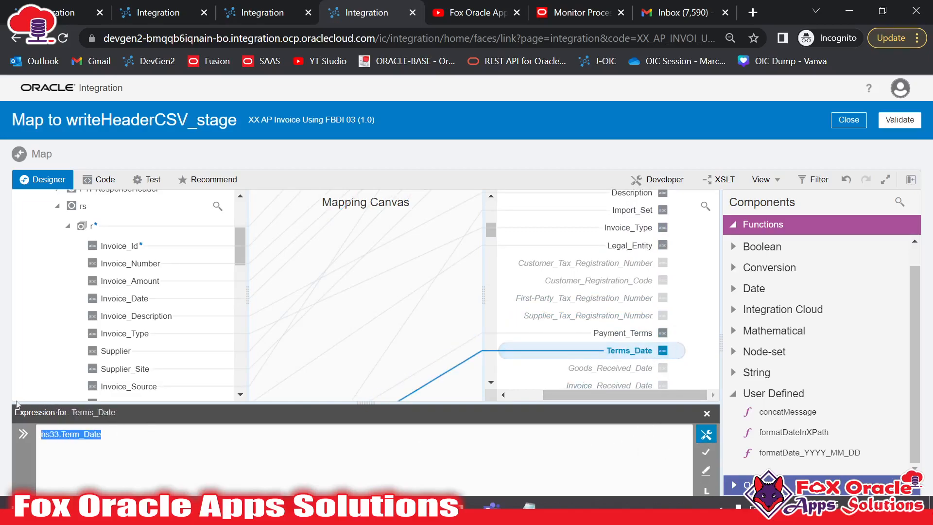
{"action": "scroll", "coordinate": [149, 288], "scroll_direction": "down", "scroll_amount": 5}
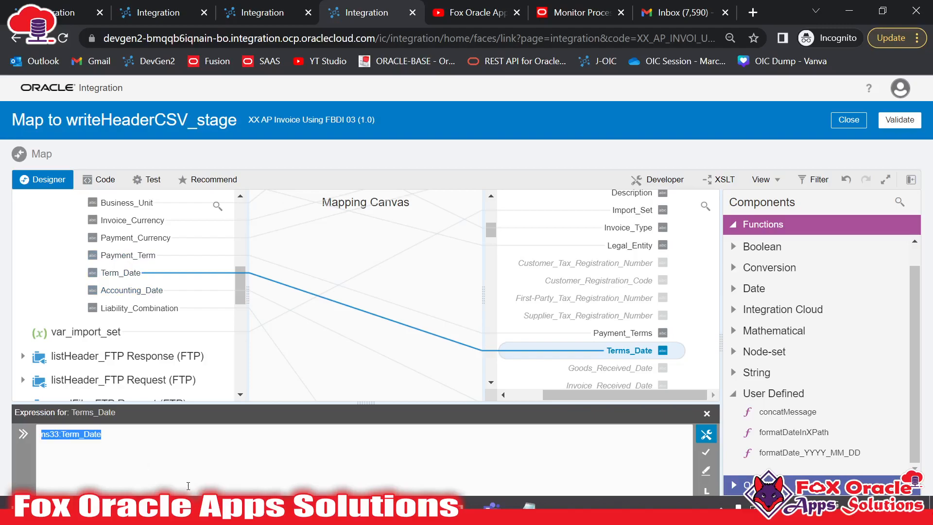
{"action": "key", "text": "BackSpace"}
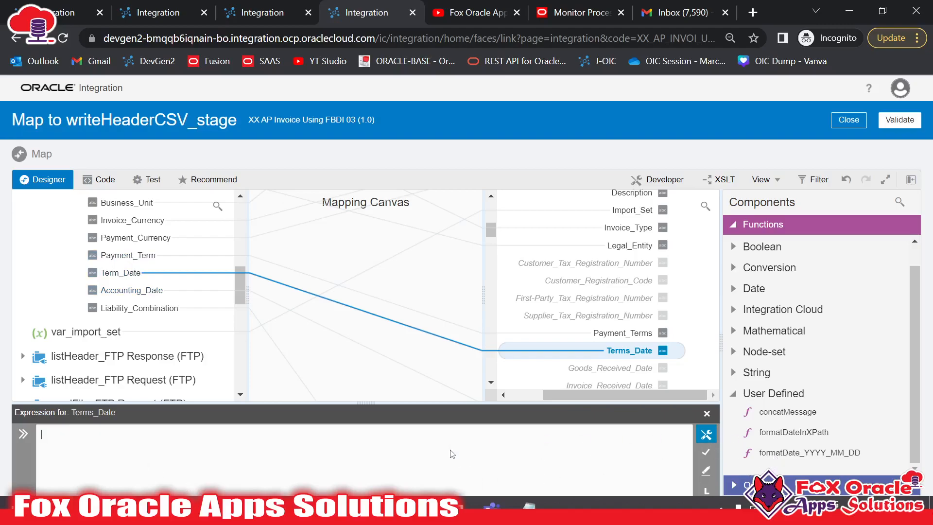
Step: Set the Terms_Date expression to formatDate_YYYY_MM_DD with the source Term_Date as its argument, then save it and close the expression editor
{"action": "left_click_drag", "start_coordinate": [452, 454], "coordinate": [100, 435]}
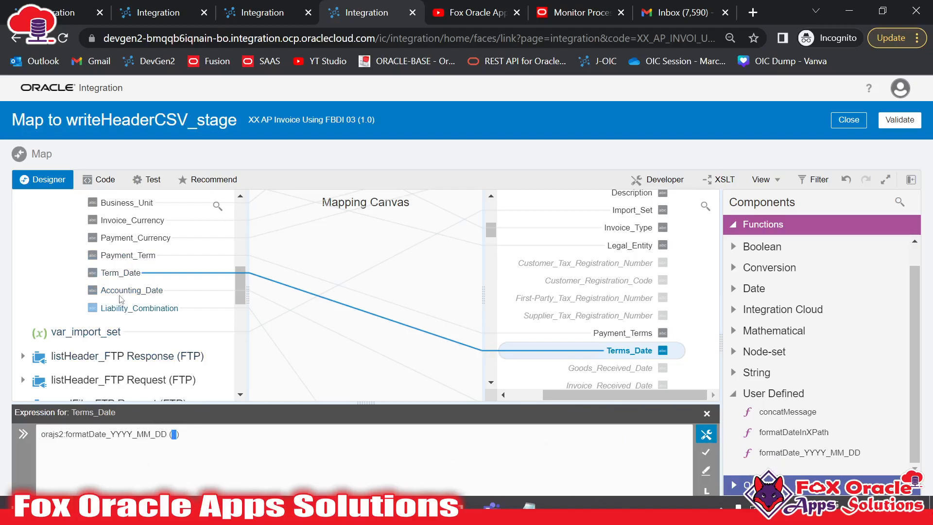
{"action": "left_click_drag", "start_coordinate": [122, 273], "coordinate": [176, 434]}
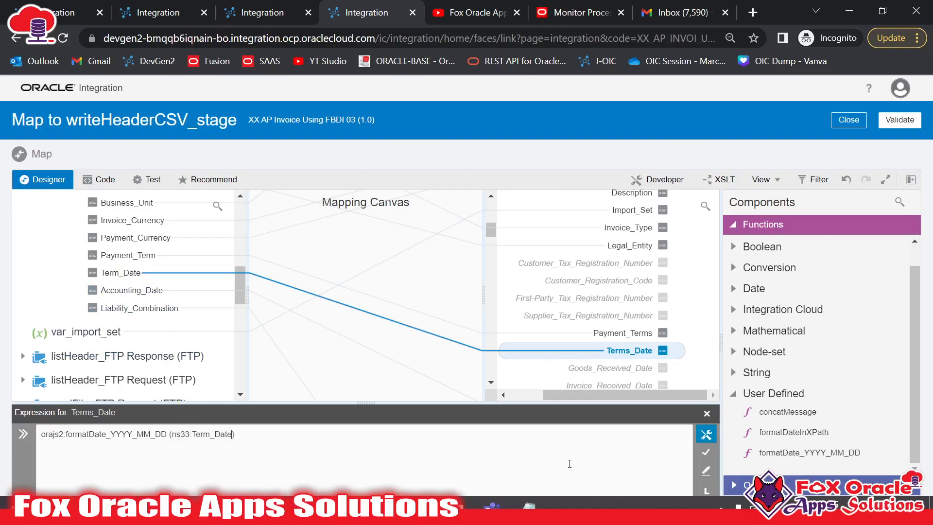
{"action": "left_click", "coordinate": [706, 453]}
{"action": "left_click", "coordinate": [708, 413]}
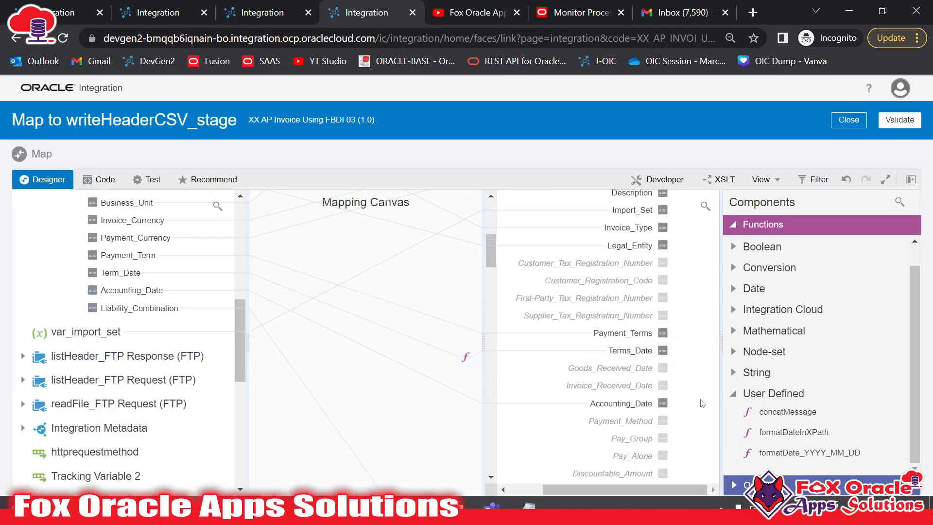
Step: Replace the target Accounting_Date expression with formatDate_YYYY_MM_DD applied to the source Accounting_Date, save it, and validate the header mapping
{"action": "scroll", "coordinate": [658, 356], "scroll_direction": "down", "scroll_amount": 3}
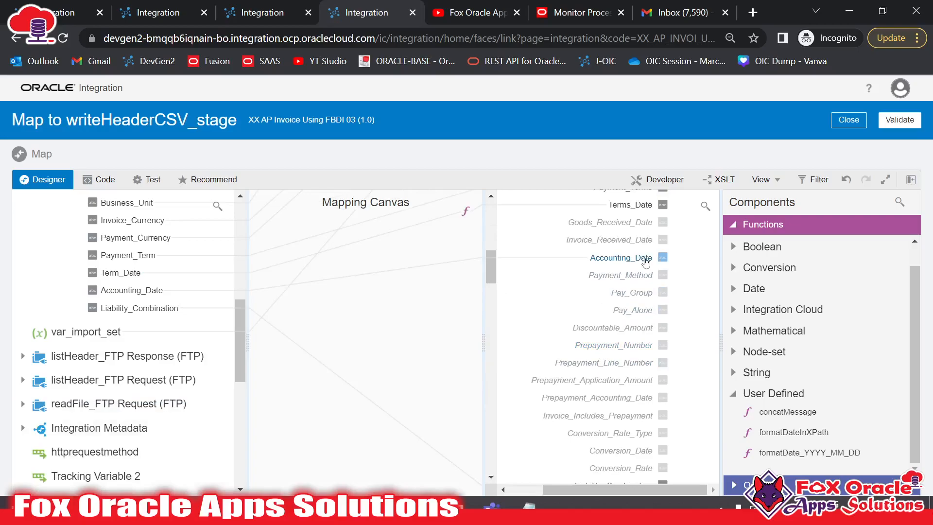
{"action": "left_click", "coordinate": [632, 258]}
{"action": "key", "text": "ctrl+a"}
{"action": "key", "text": "BackSpace"}
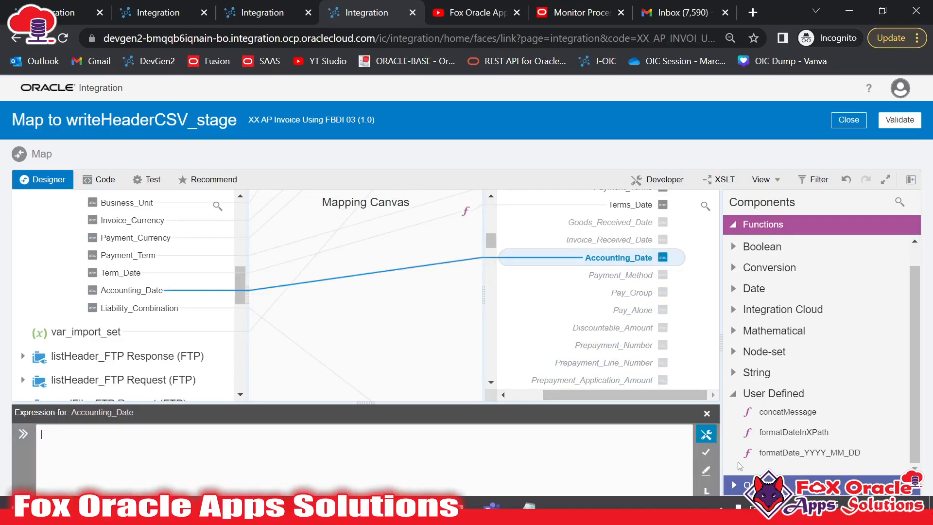
{"action": "left_click_drag", "start_coordinate": [404, 462], "coordinate": [403, 461]}
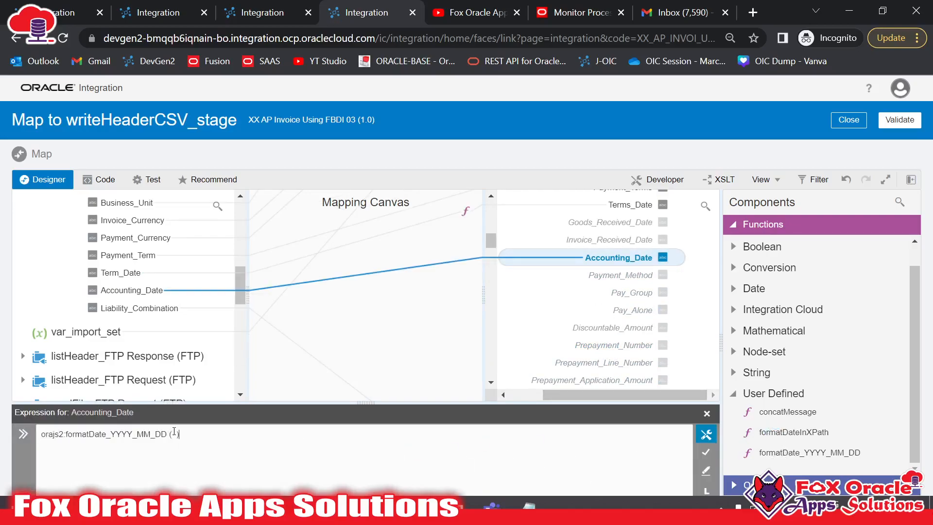
{"action": "left_click_drag", "start_coordinate": [129, 290], "coordinate": [174, 434]}
{"action": "left_click", "coordinate": [705, 452]}
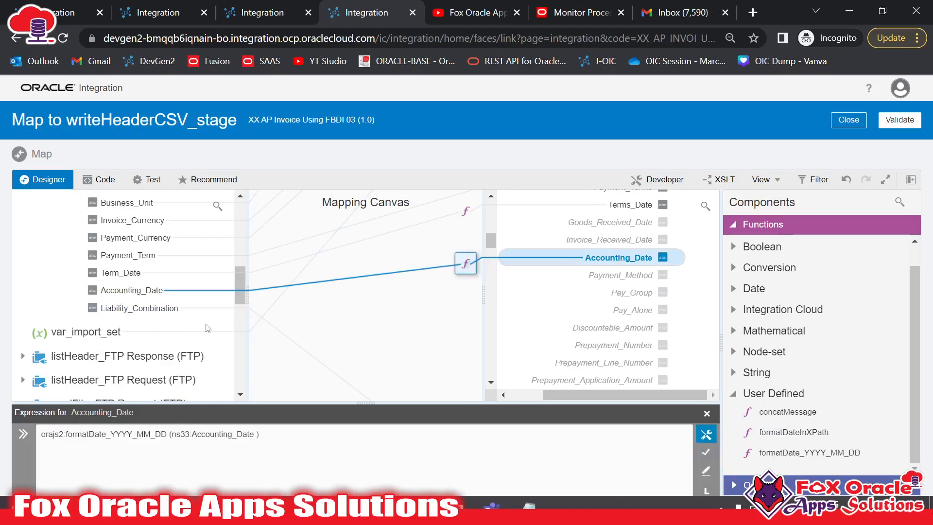
{"action": "left_click", "coordinate": [707, 414]}
{"action": "left_click", "coordinate": [899, 122]}
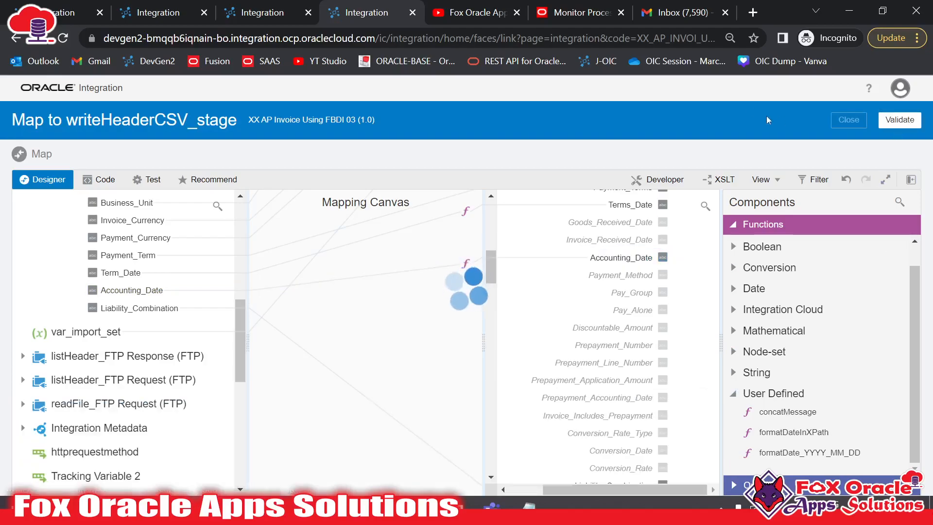
Step: Switch to Oracle Fusion Scheduled Processes and examine the status of the two Load File to Interface jobs, then return to the integration mapping
{"action": "left_click", "coordinate": [581, 12]}
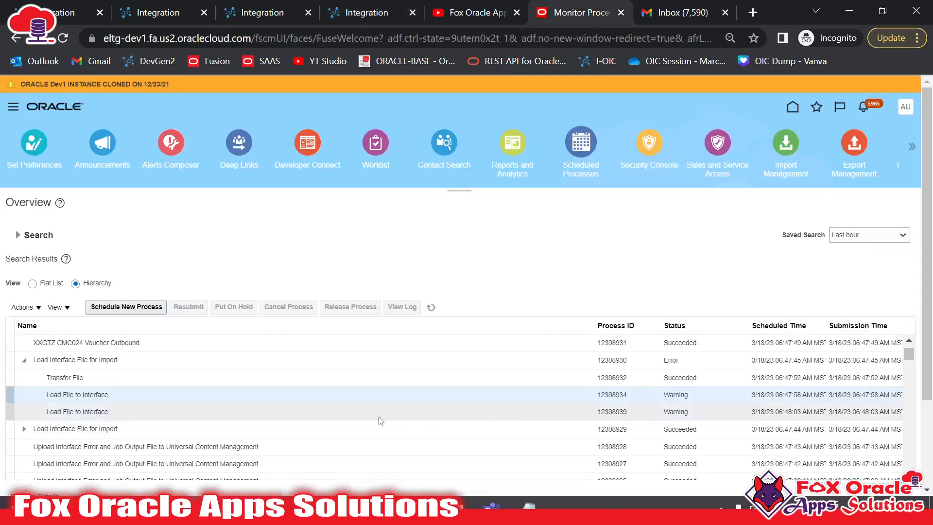
{"action": "left_click", "coordinate": [235, 412]}
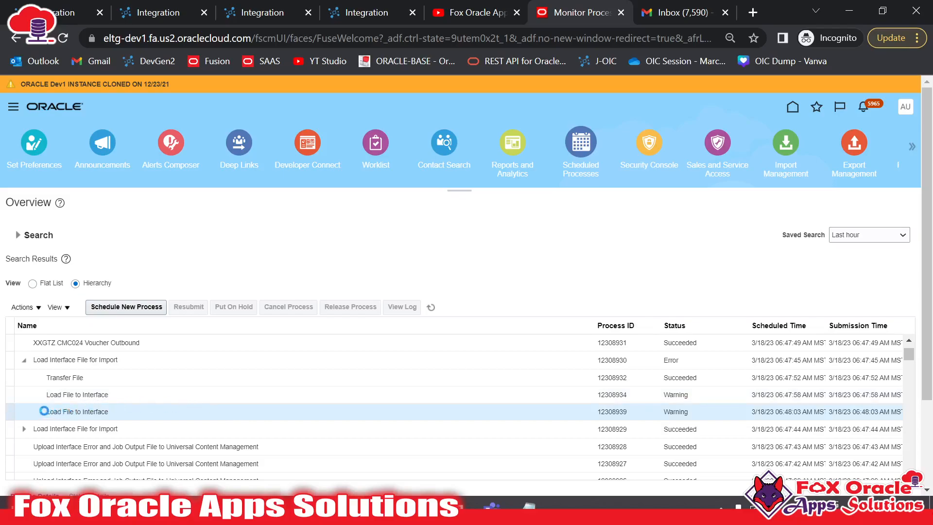
{"action": "left_click_drag", "start_coordinate": [65, 411], "coordinate": [117, 410]}
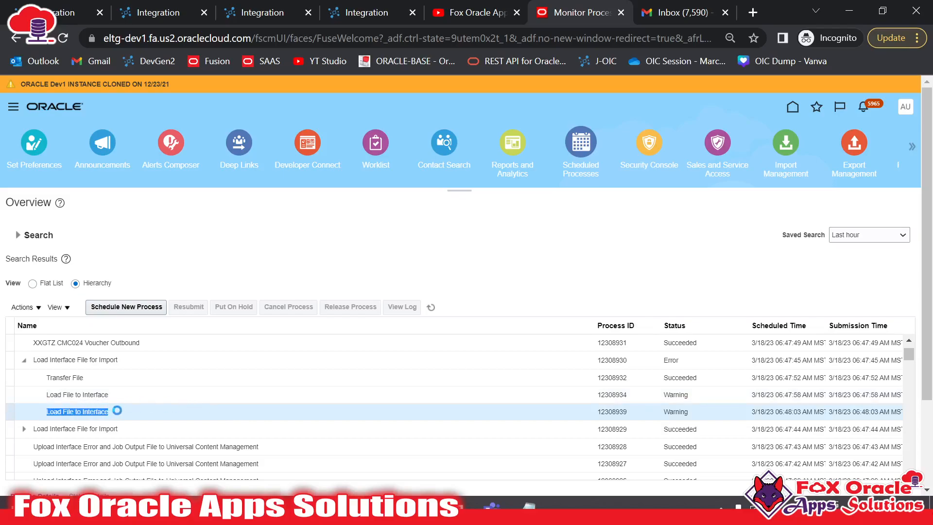
{"action": "left_click", "coordinate": [77, 397]}
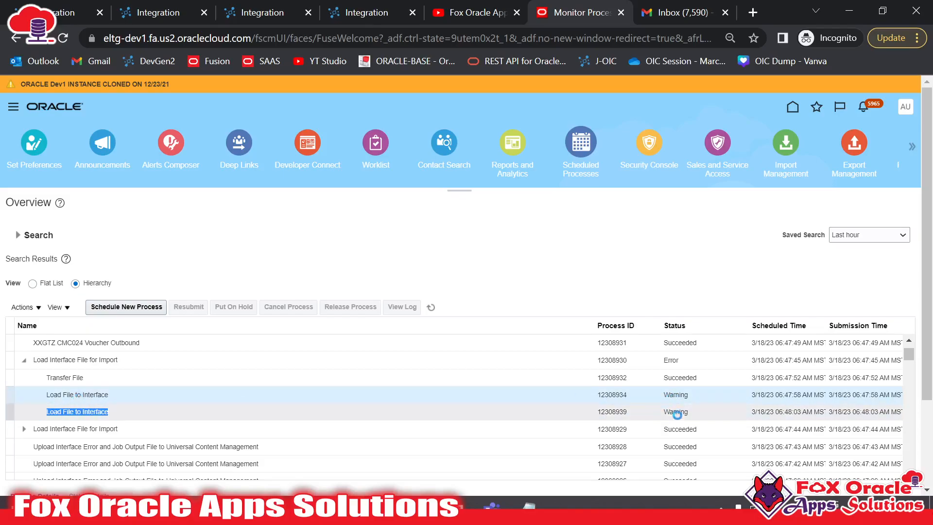
{"action": "left_click", "coordinate": [384, 12]}
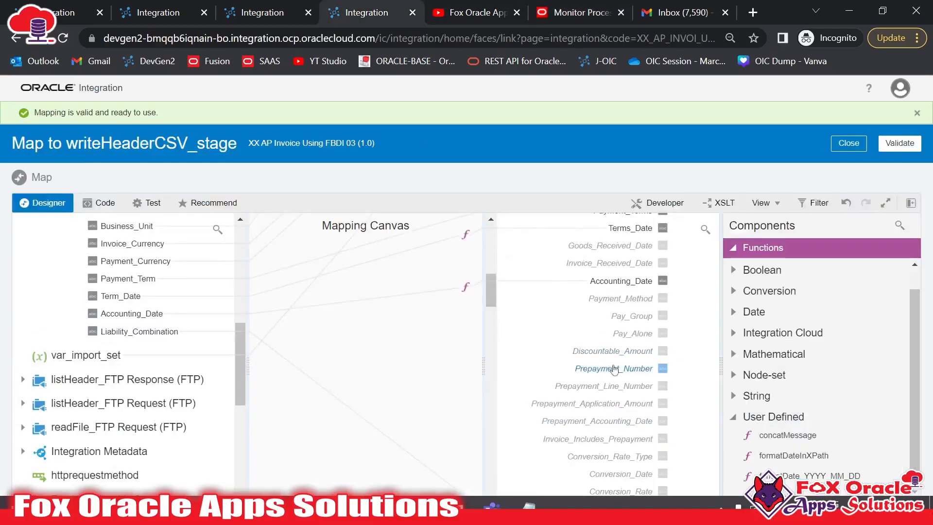
Step: Close the header mapping and open the Map to writeLine_stage mapping in the only 1 line file branch
{"action": "left_click", "coordinate": [849, 146]}
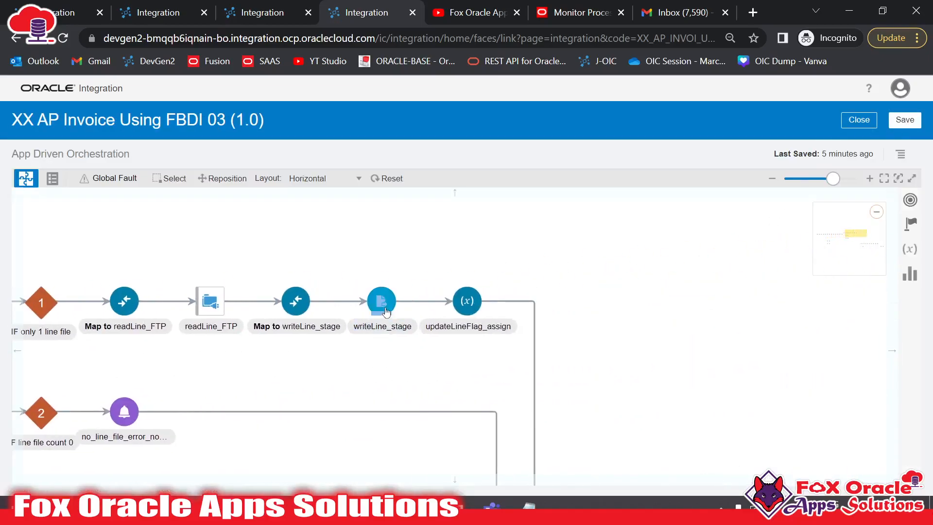
{"action": "left_click", "coordinate": [381, 301]}
{"action": "left_click_drag", "start_coordinate": [319, 386], "coordinate": [413, 390]}
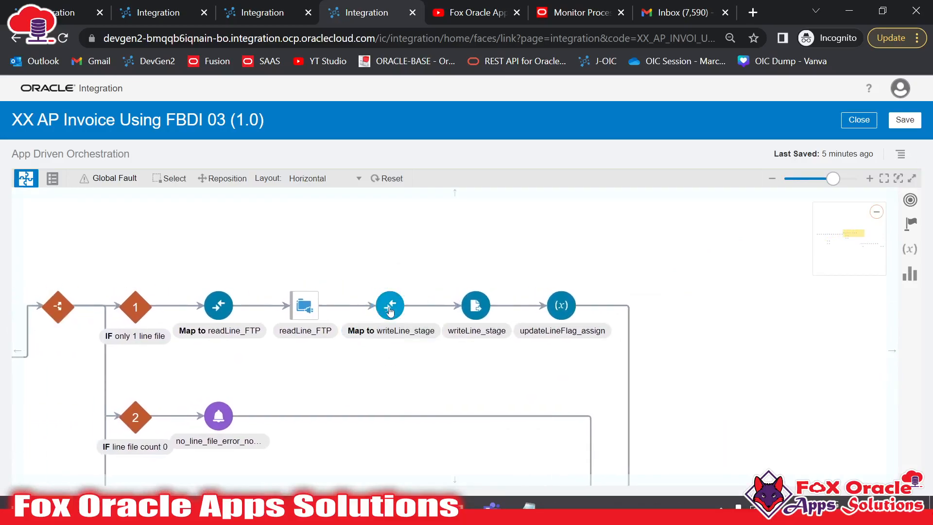
{"action": "double_click", "coordinate": [432, 332]}
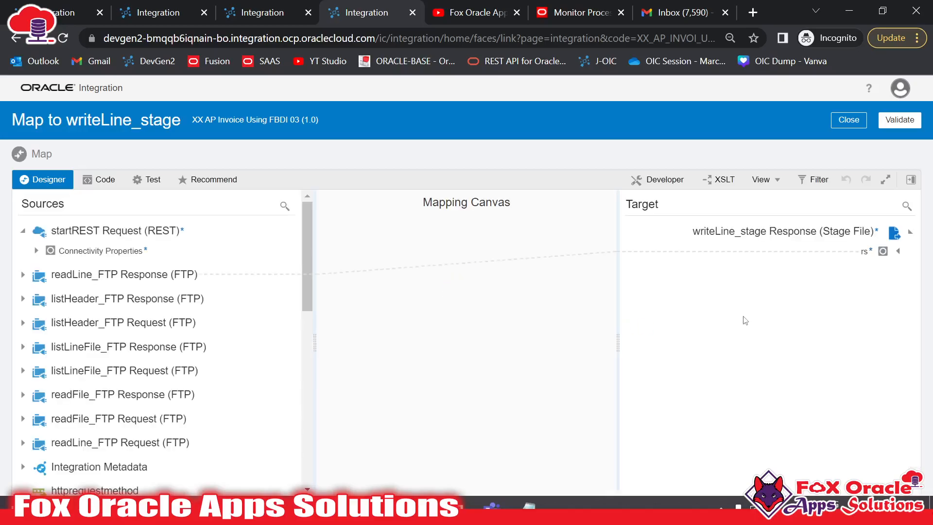
Step: Expand the target writeLine_stage Response and the source readLine_FTP Response down to their invoice line fields
{"action": "left_click", "coordinate": [900, 252]}
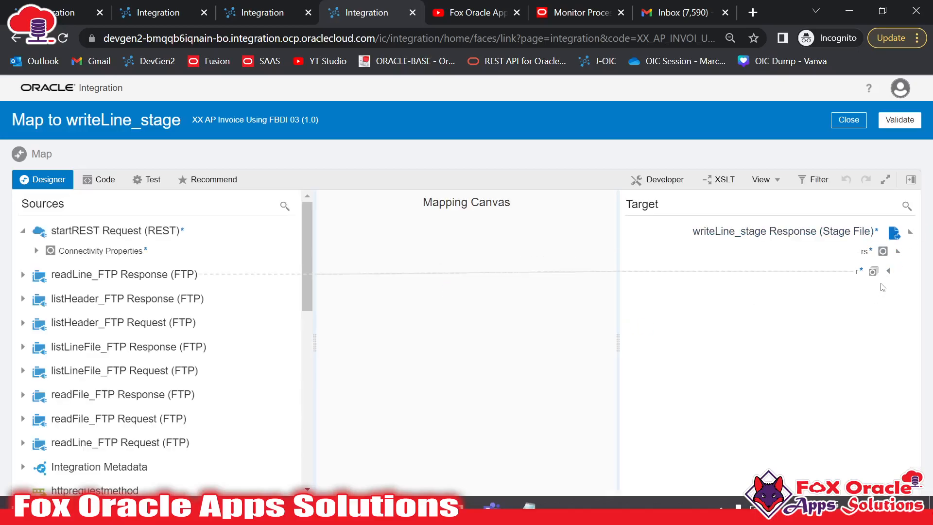
{"action": "left_click", "coordinate": [889, 272]}
{"action": "scroll", "coordinate": [778, 364], "scroll_direction": "down", "scroll_amount": 5}
{"action": "scroll", "coordinate": [777, 365], "scroll_direction": "up", "scroll_amount": 3}
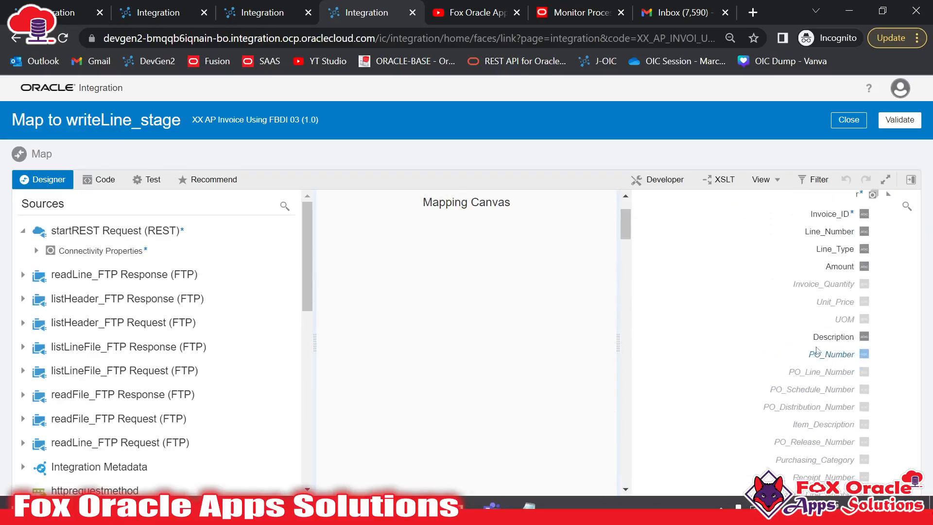
{"action": "left_click", "coordinate": [23, 275]}
{"action": "left_click", "coordinate": [36, 294]}
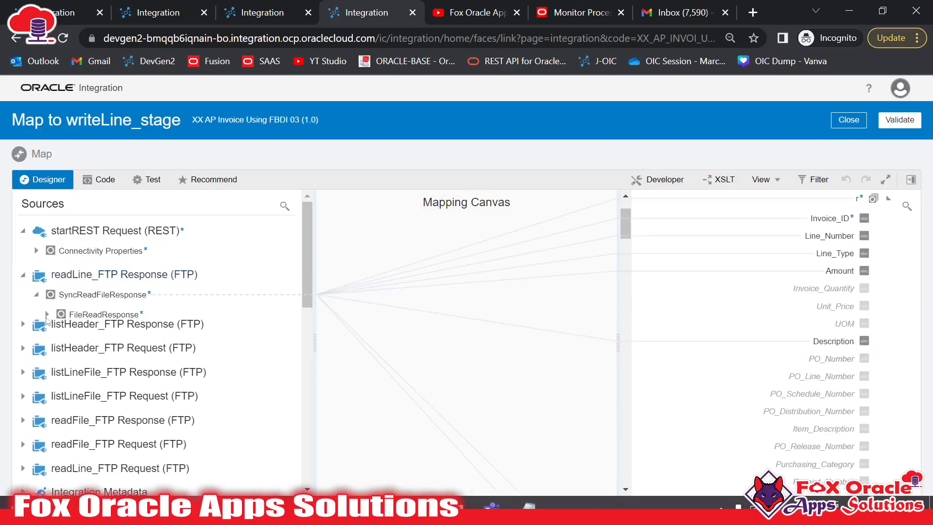
{"action": "left_click", "coordinate": [47, 315]}
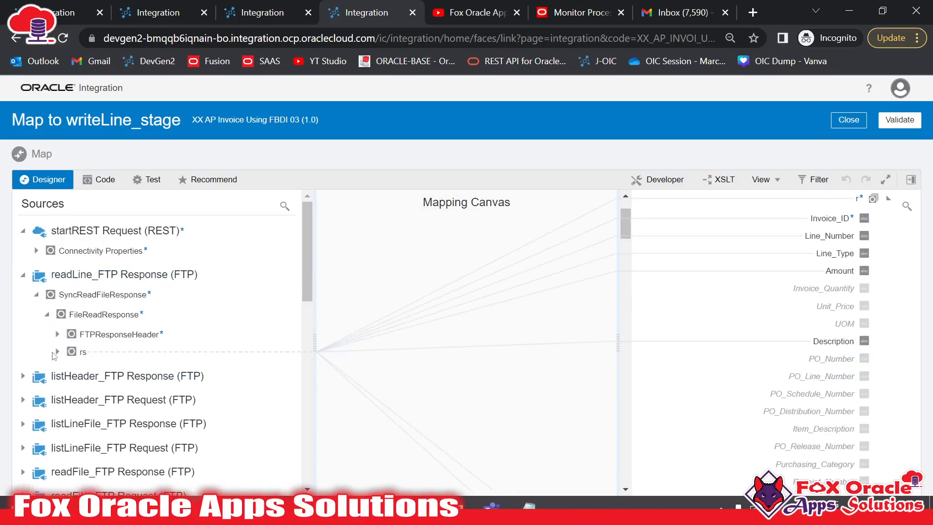
{"action": "left_click", "coordinate": [57, 352]}
{"action": "scroll", "coordinate": [68, 340], "scroll_direction": "down", "scroll_amount": 4}
{"action": "scroll", "coordinate": [77, 329], "scroll_direction": "up", "scroll_amount": 2}
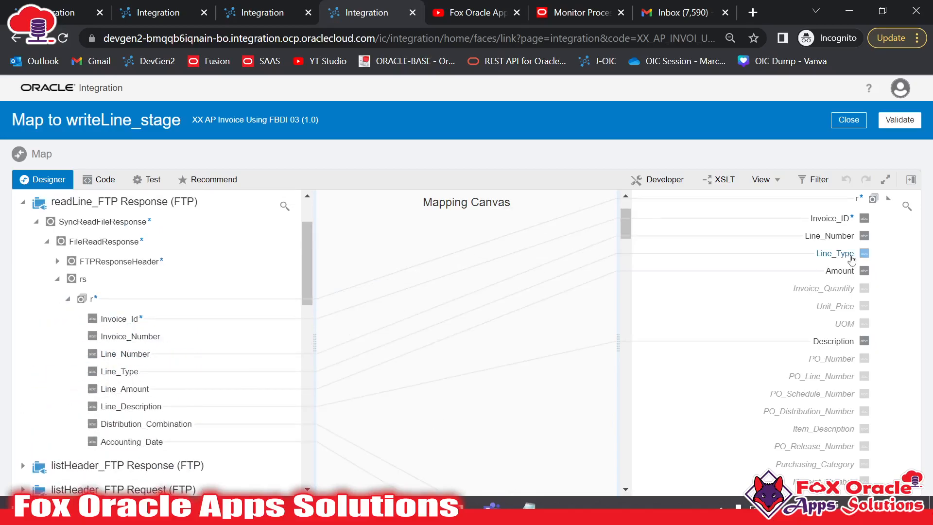
{"action": "scroll", "coordinate": [851, 260], "scroll_direction": "up", "scroll_amount": 2}
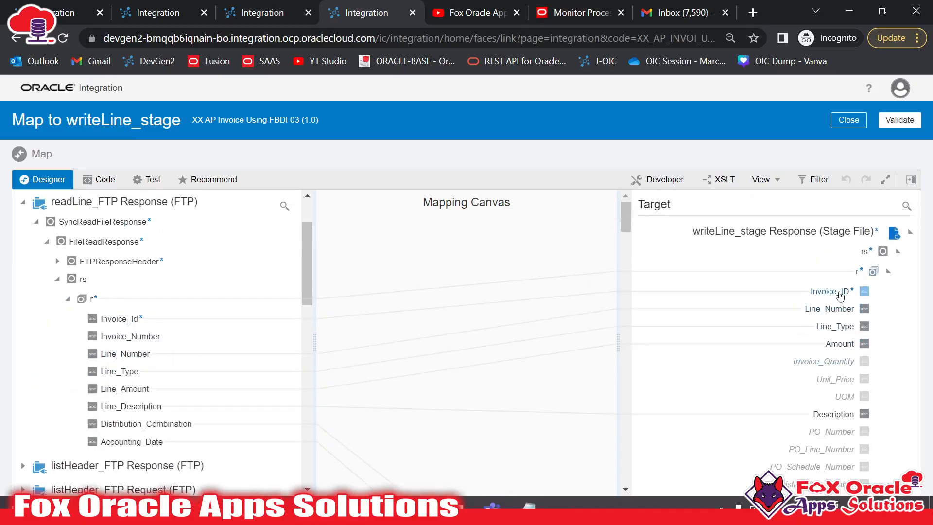
Step: Examine the expressions of the target Description and Accounting_Date and locate the source Accounting_Date in the readLine_FTP Response
{"action": "left_click", "coordinate": [846, 414]}
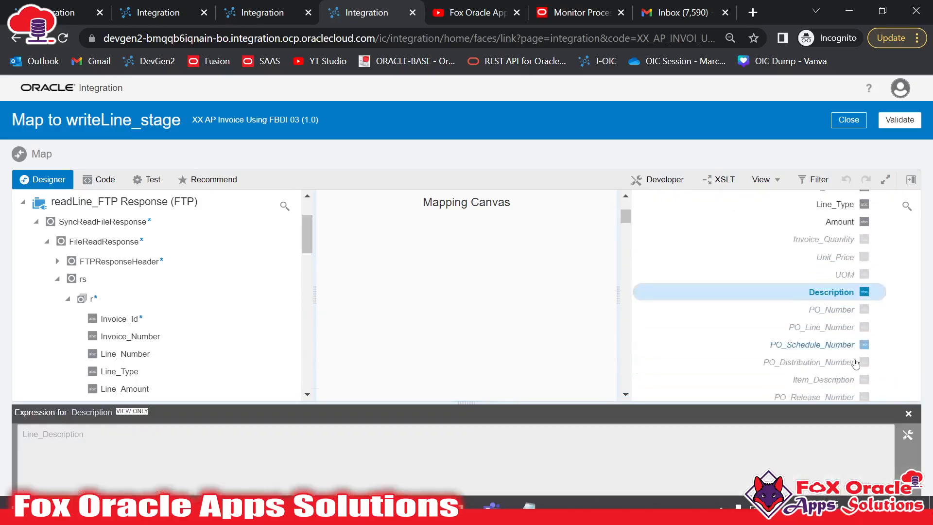
{"action": "scroll", "coordinate": [855, 363], "scroll_direction": "down", "scroll_amount": 10}
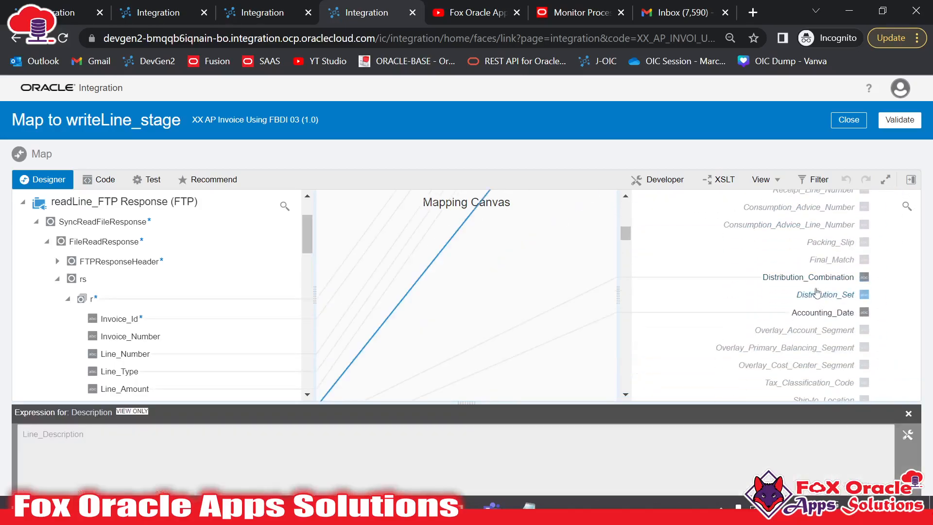
{"action": "left_click", "coordinate": [832, 312]}
{"action": "scroll", "coordinate": [850, 311], "scroll_direction": "down", "scroll_amount": 4}
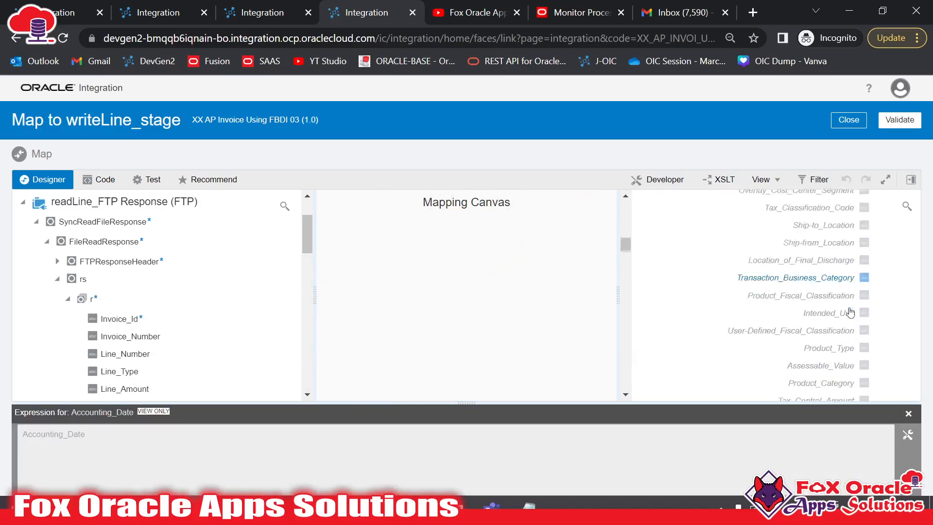
{"action": "scroll", "coordinate": [850, 313], "scroll_direction": "down", "scroll_amount": 3}
{"action": "scroll", "coordinate": [851, 314], "scroll_direction": "up", "scroll_amount": 5}
{"action": "scroll", "coordinate": [179, 309], "scroll_direction": "down", "scroll_amount": 4}
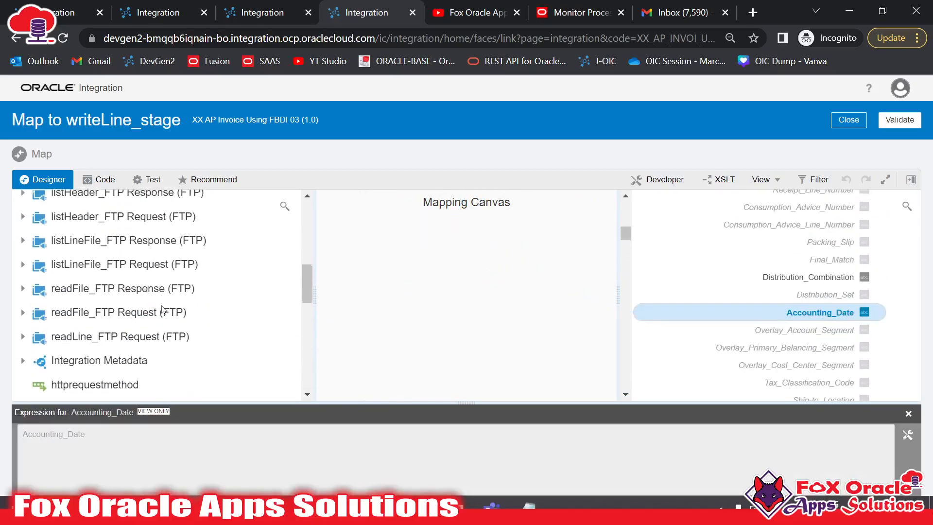
{"action": "scroll", "coordinate": [163, 309], "scroll_direction": "up", "scroll_amount": 3}
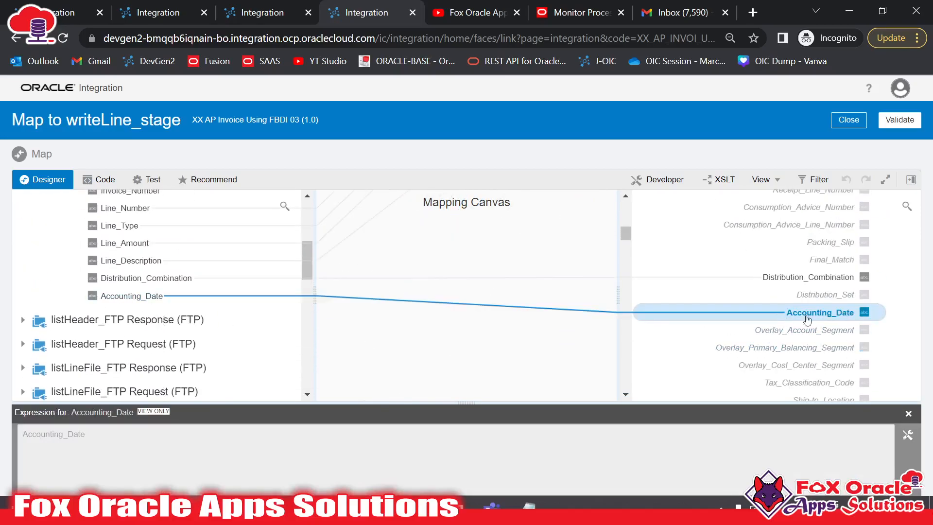
Step: Replace the target Accounting_Date expression with the user-defined formatDate_YYYY_MM_DD function taking the source Accounting_Date as its argument, and save the expression
{"action": "left_click", "coordinate": [908, 435]}
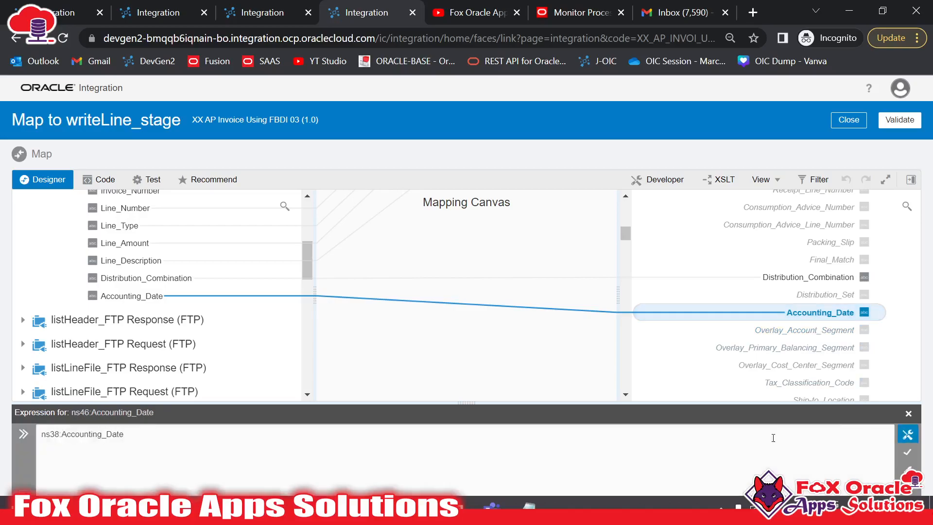
{"action": "left_click_drag", "start_coordinate": [775, 437], "coordinate": [2, 440]}
{"action": "key", "text": "BackSpace"}
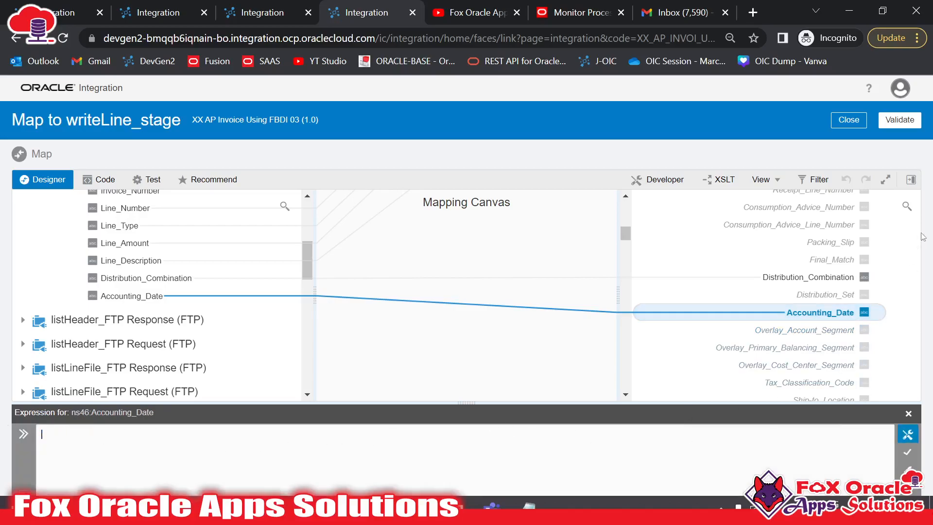
{"action": "left_click", "coordinate": [910, 179]}
{"action": "left_click", "coordinate": [795, 414]}
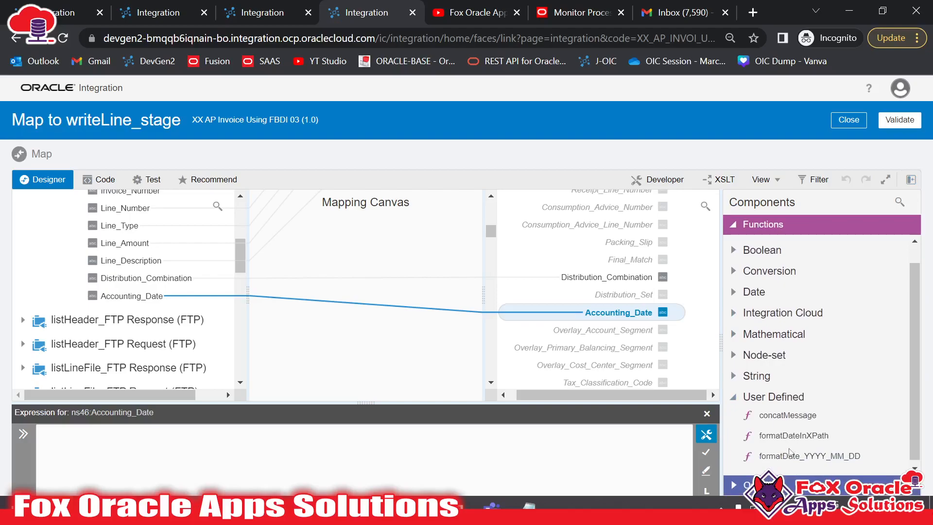
{"action": "left_click_drag", "start_coordinate": [552, 458], "coordinate": [549, 454]}
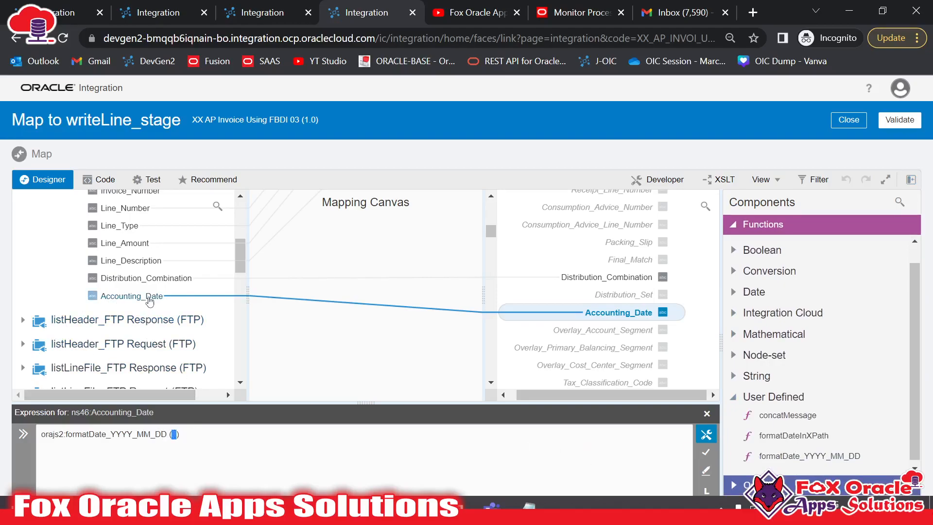
{"action": "left_click_drag", "start_coordinate": [150, 301], "coordinate": [174, 434]}
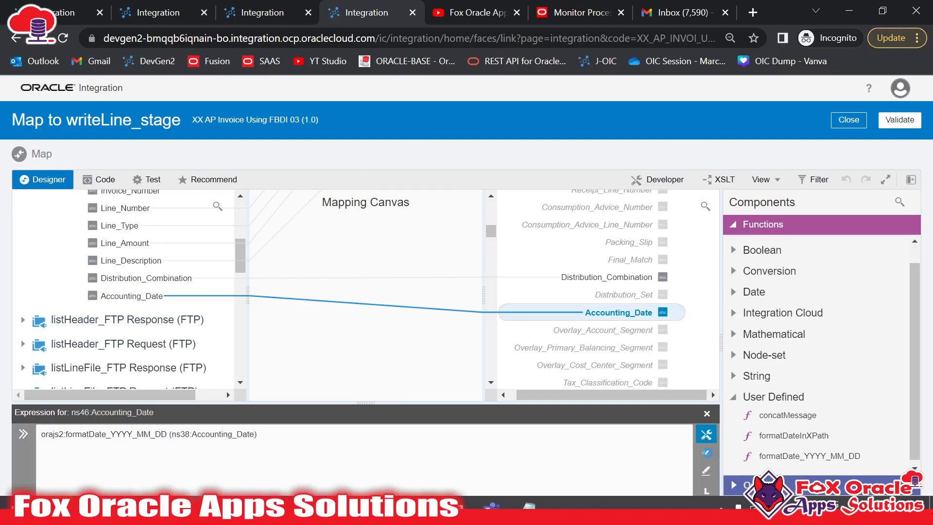
{"action": "left_click", "coordinate": [707, 453]}
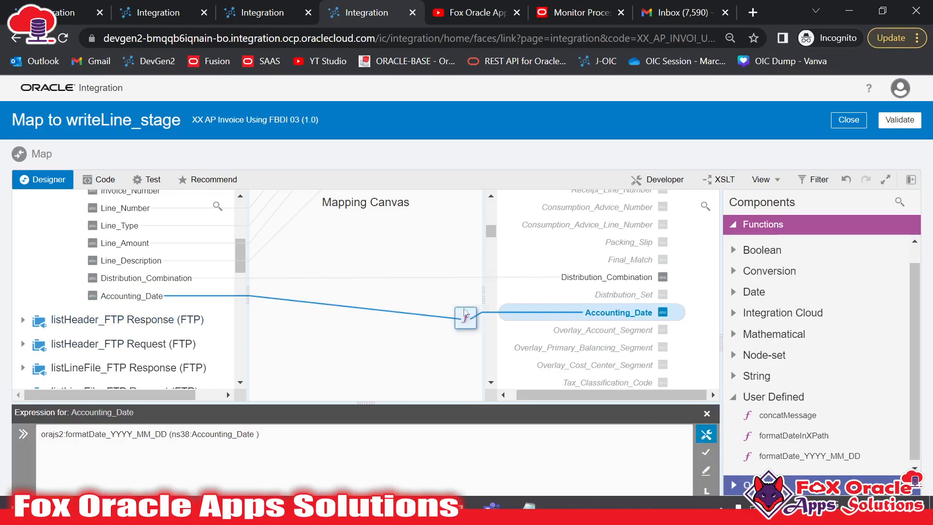
{"action": "left_click", "coordinate": [707, 414]}
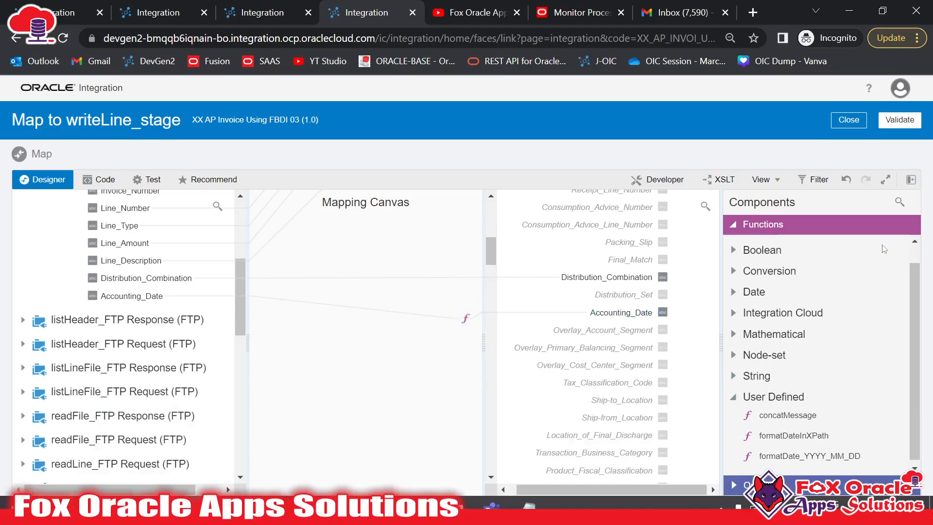
Step: Validate and close the writeLine_stage mapping, and save and close the integration
{"action": "left_click", "coordinate": [859, 123]}
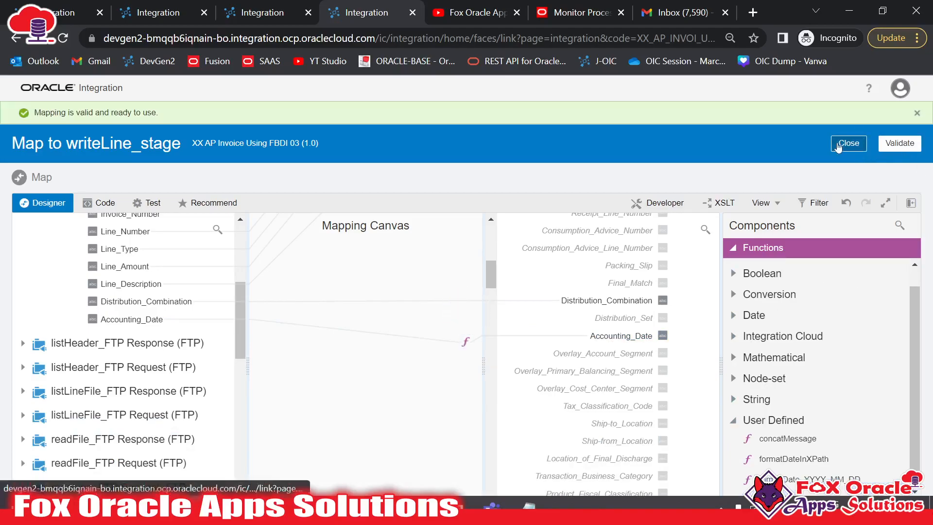
{"action": "left_click", "coordinate": [838, 147]}
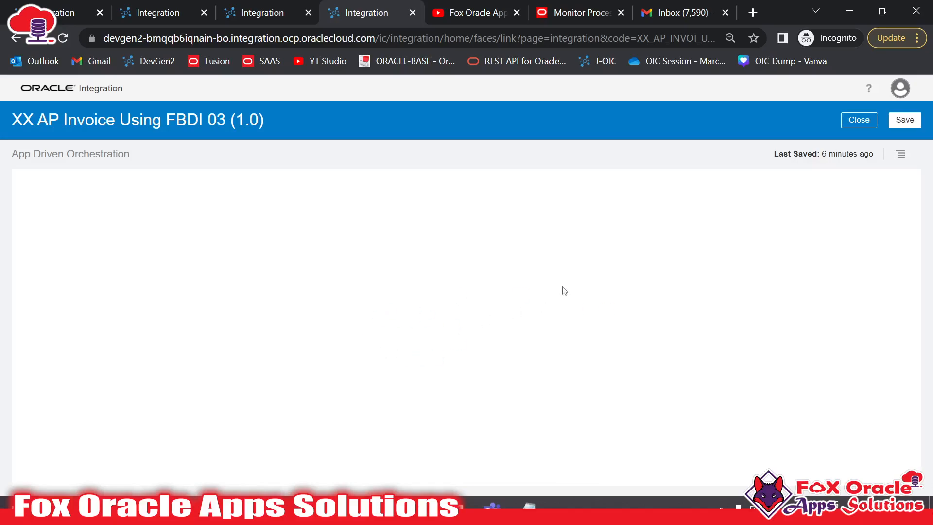
{"action": "left_click", "coordinate": [904, 119]}
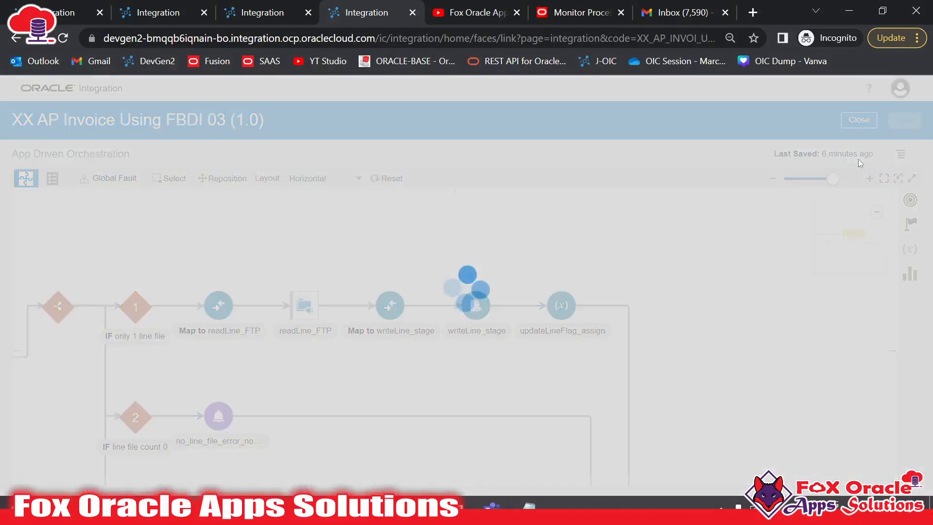
{"action": "left_click", "coordinate": [860, 143]}
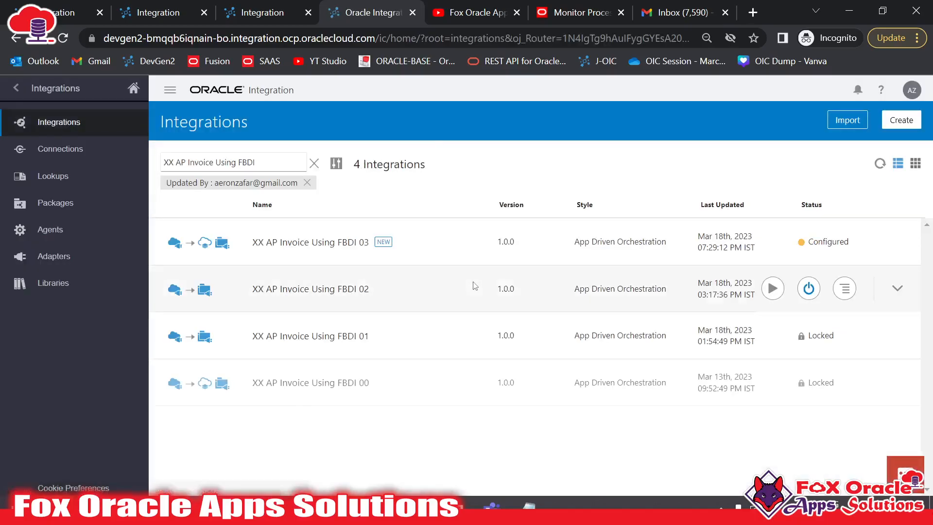
Step: Activate the XX AP Invoice Using FBDI 03 integration with tracing and payload included, refreshing the list to follow its activation
{"action": "left_click", "coordinate": [809, 241]}
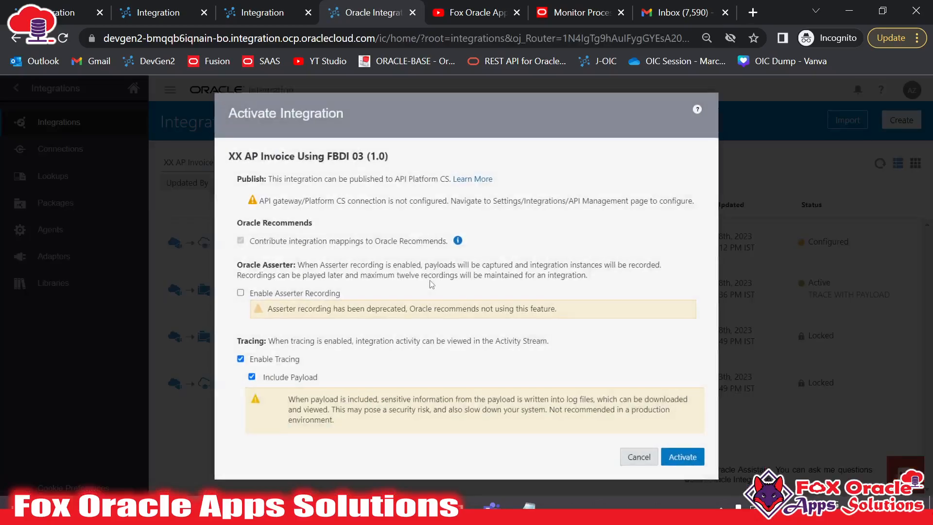
{"action": "left_click", "coordinate": [699, 466]}
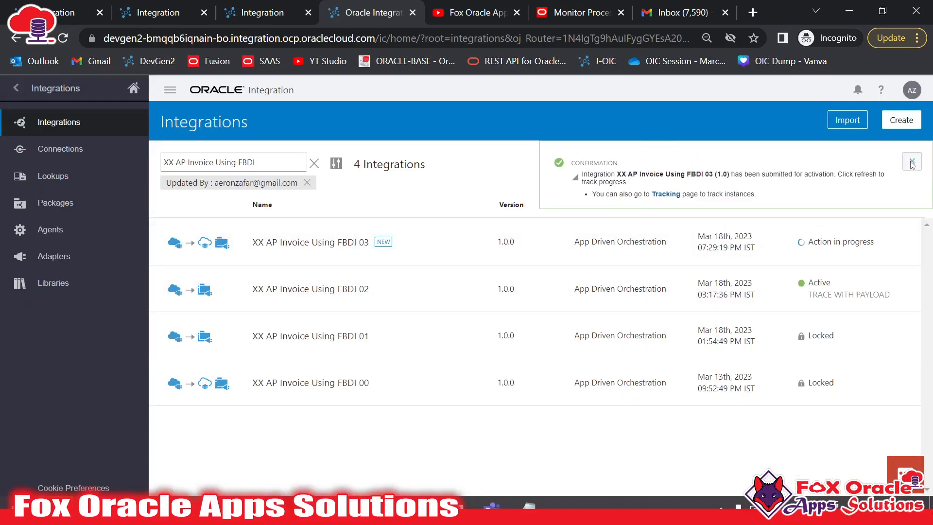
{"action": "left_click", "coordinate": [879, 165]}
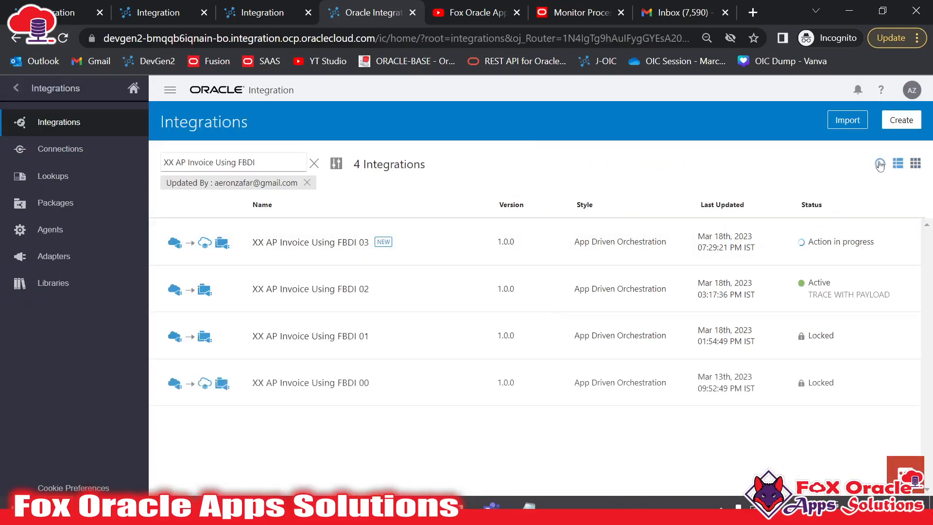
{"action": "left_click", "coordinate": [880, 165]}
{"action": "left_click", "coordinate": [880, 165]}
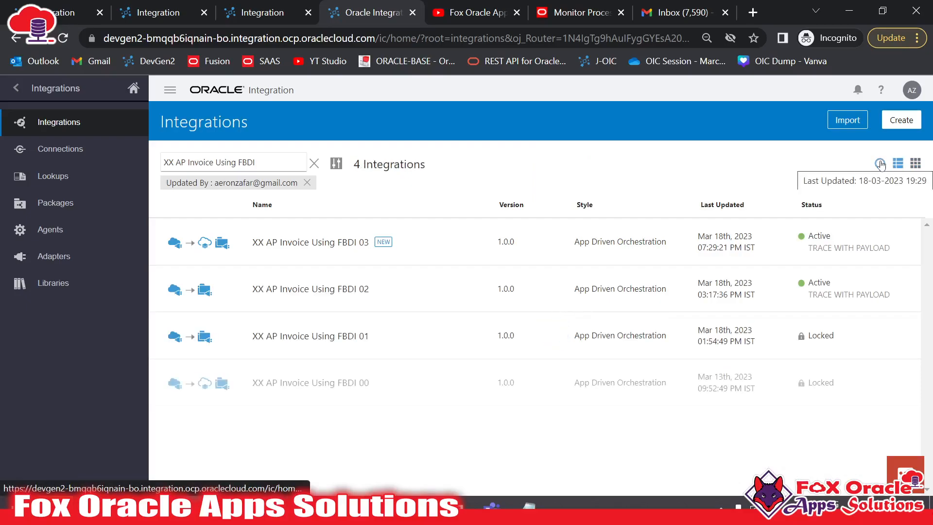
Step: Run a test of the XX AP Invoice Using FBDI 03 integration and refresh the Scheduled Processes list in Oracle Fusion
{"action": "left_click", "coordinate": [880, 164]}
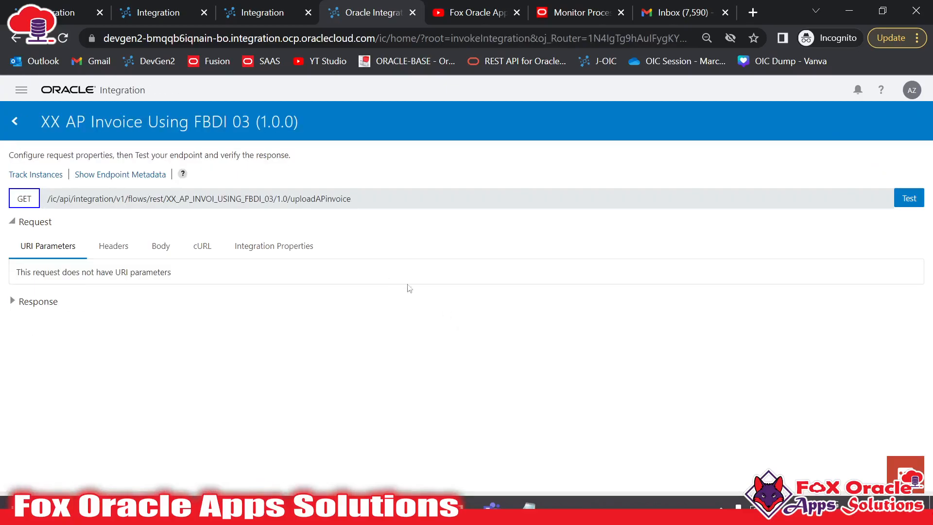
{"action": "left_click", "coordinate": [907, 199]}
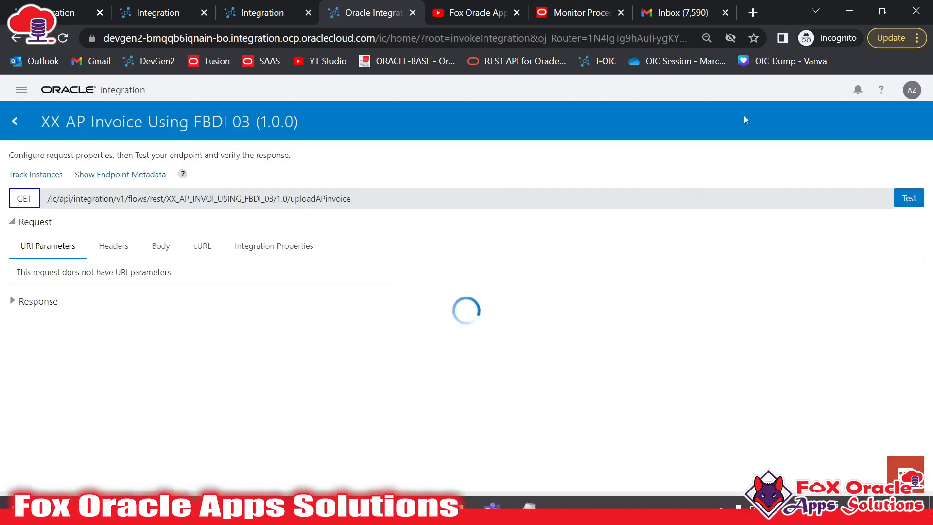
{"action": "left_click", "coordinate": [571, 7]}
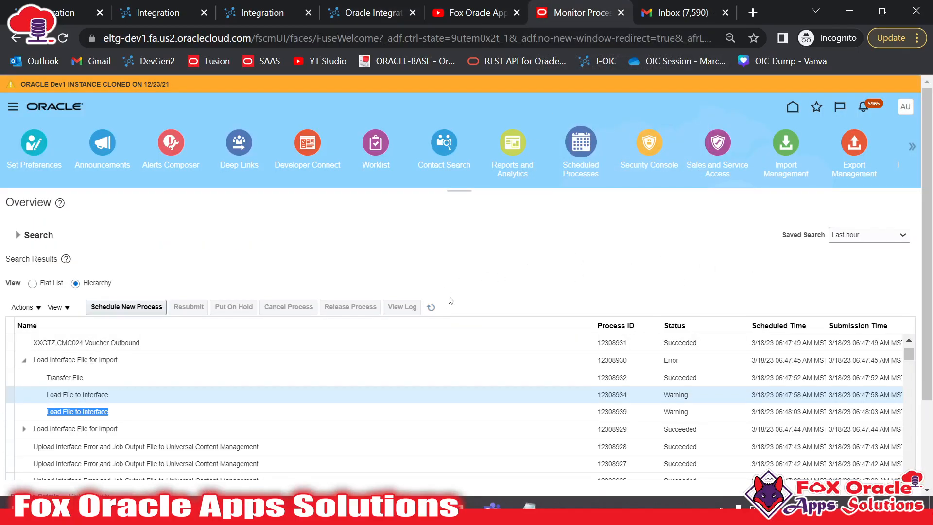
{"action": "left_click", "coordinate": [431, 307]}
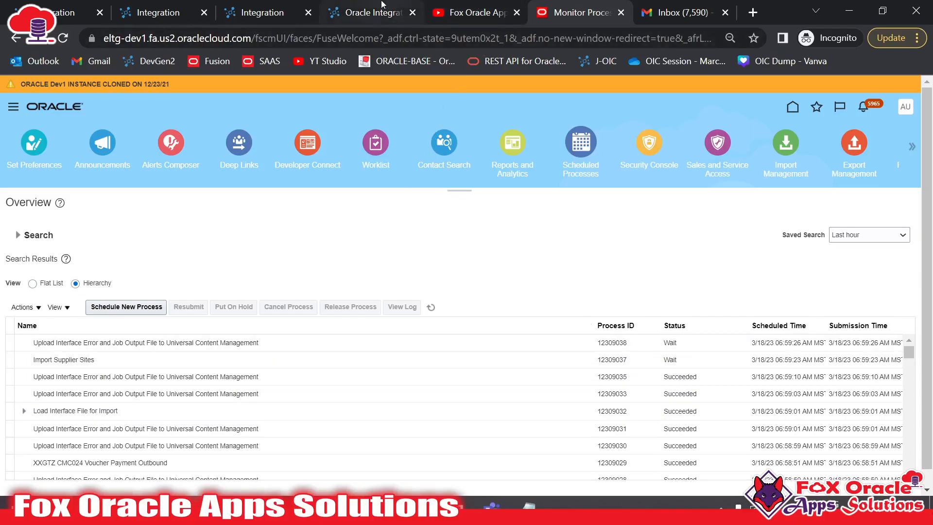
Step: Return to the integration test, examine the Request Id in its response, and refresh Scheduled Processes in Oracle Fusion to look for it
{"action": "mouse_move", "coordinate": [377, 4]}
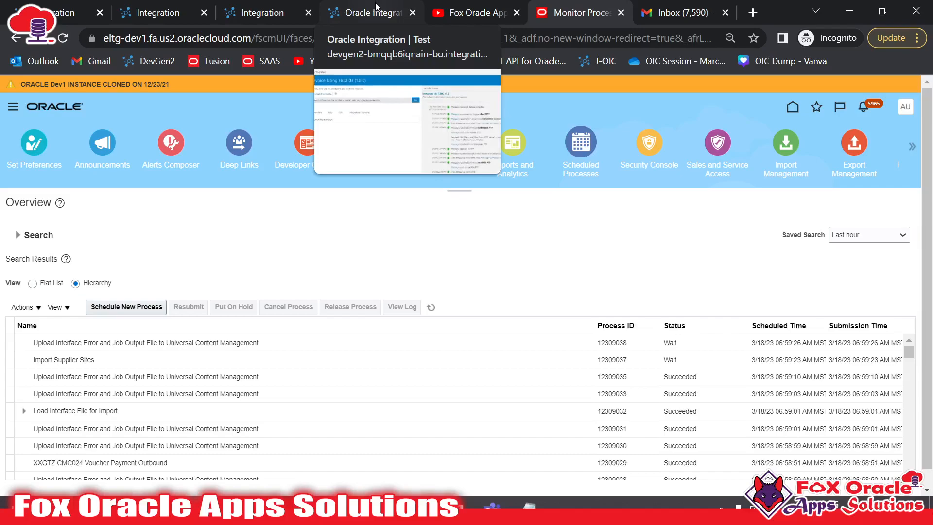
{"action": "left_click", "coordinate": [376, 7]}
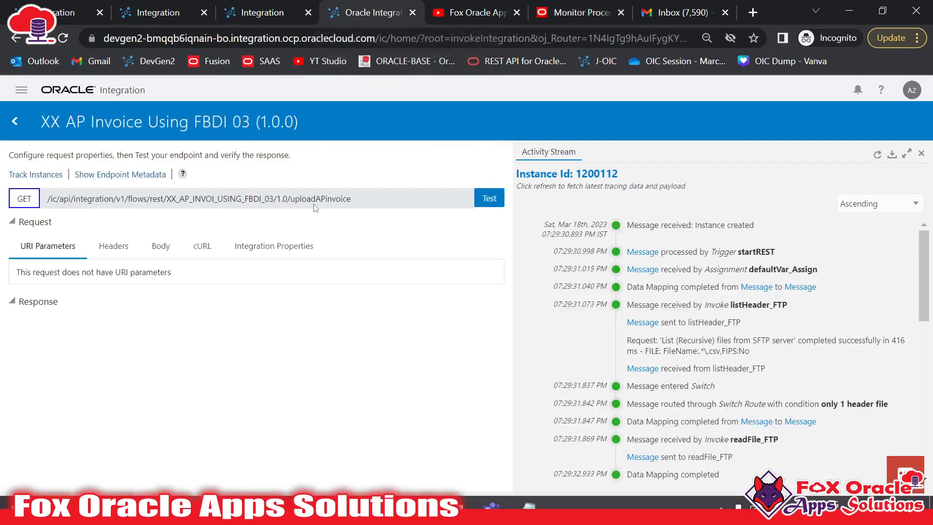
{"action": "left_click", "coordinate": [38, 301]}
{"action": "double_click", "coordinate": [174, 365]}
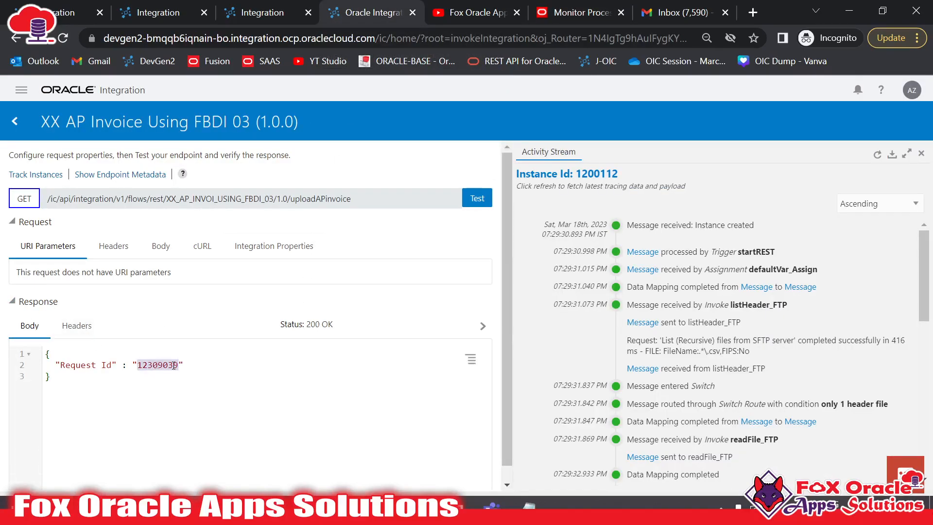
{"action": "left_click", "coordinate": [578, 10]}
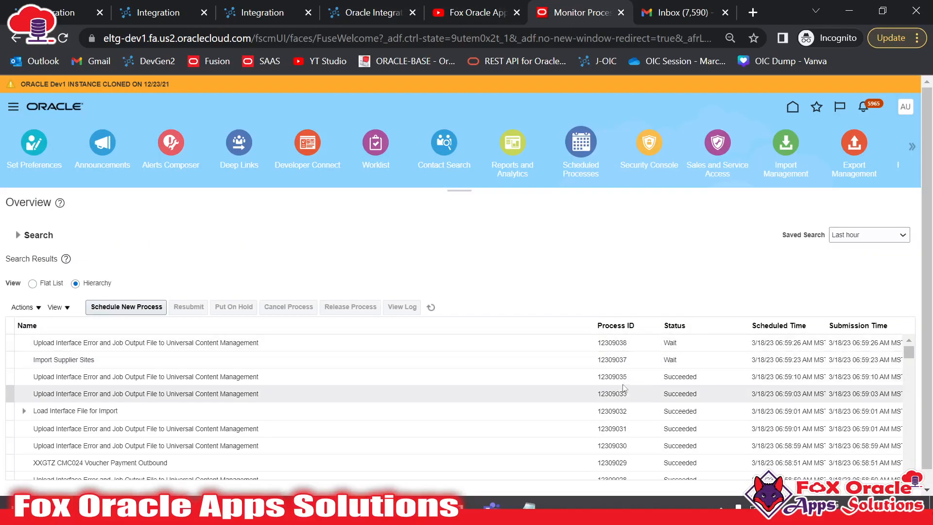
{"action": "left_click", "coordinate": [429, 307]}
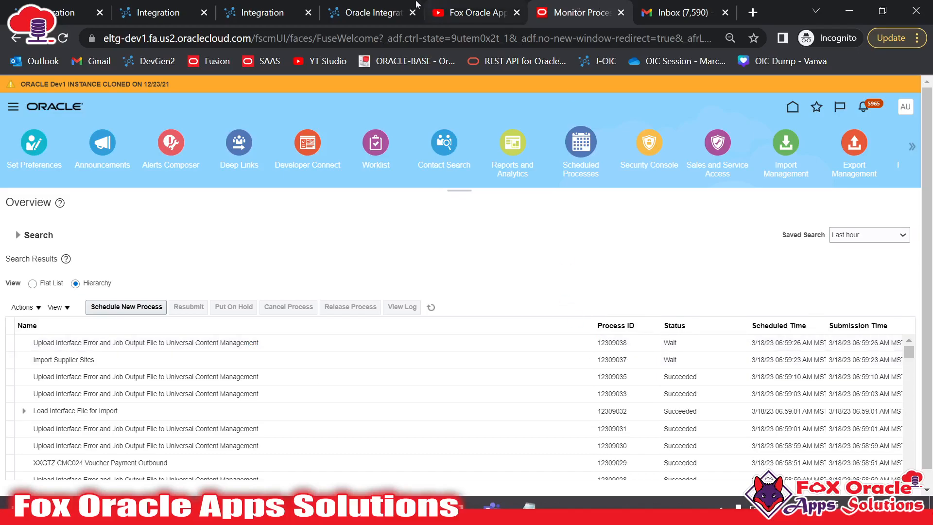
Step: Compare the test response's Request Id with the process ID of the newest Load Interface File for Import job in Oracle Fusion
{"action": "left_click", "coordinate": [369, 12]}
{"action": "left_click", "coordinate": [142, 365]}
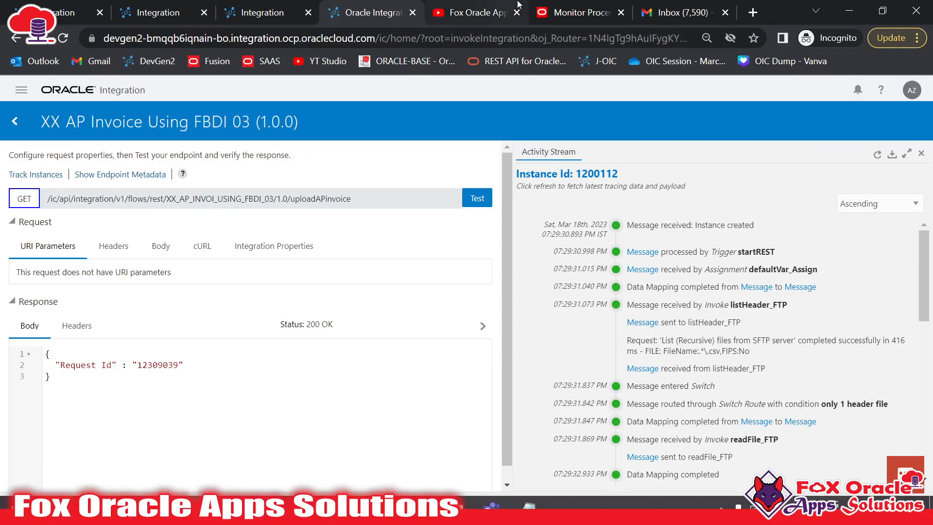
{"action": "left_click", "coordinate": [578, 12]}
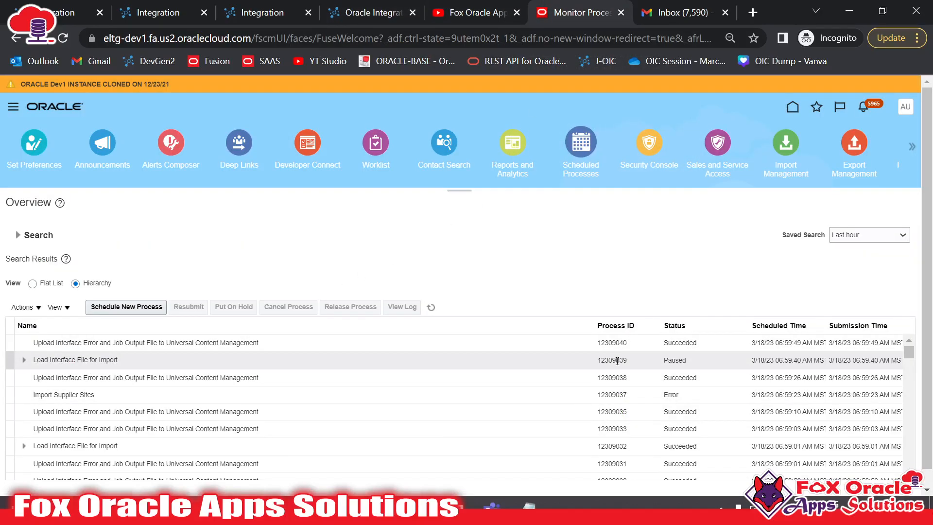
{"action": "key", "text": "ctrl+plus"}
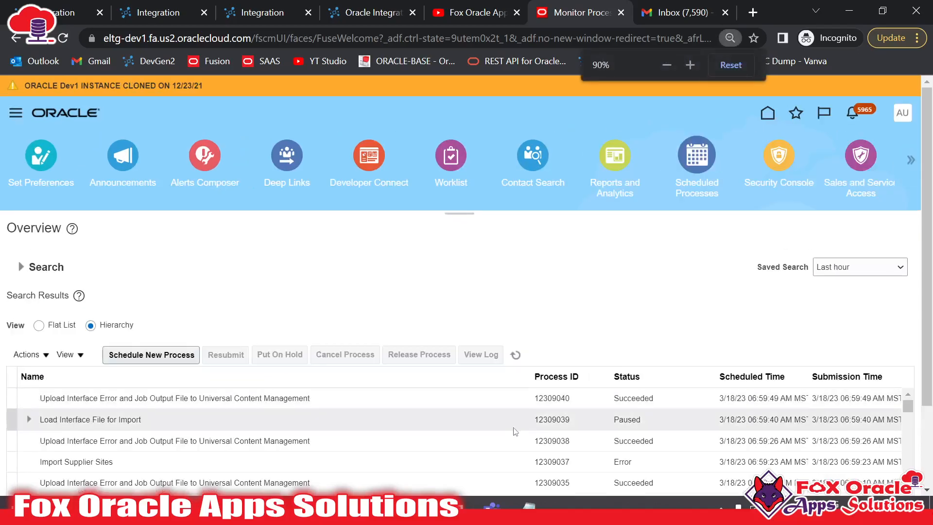
{"action": "left_click", "coordinate": [571, 419]}
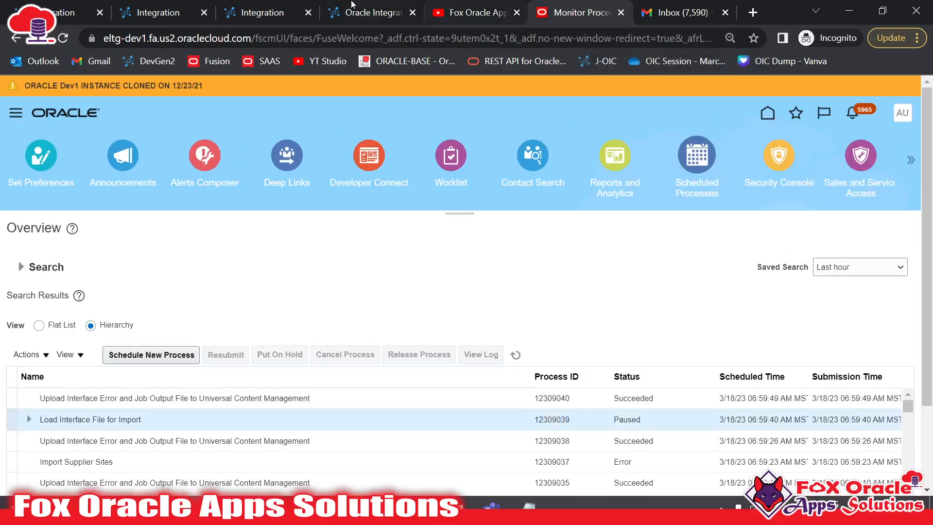
{"action": "left_click", "coordinate": [352, 5]}
{"action": "key", "text": "ctrl+plus"}
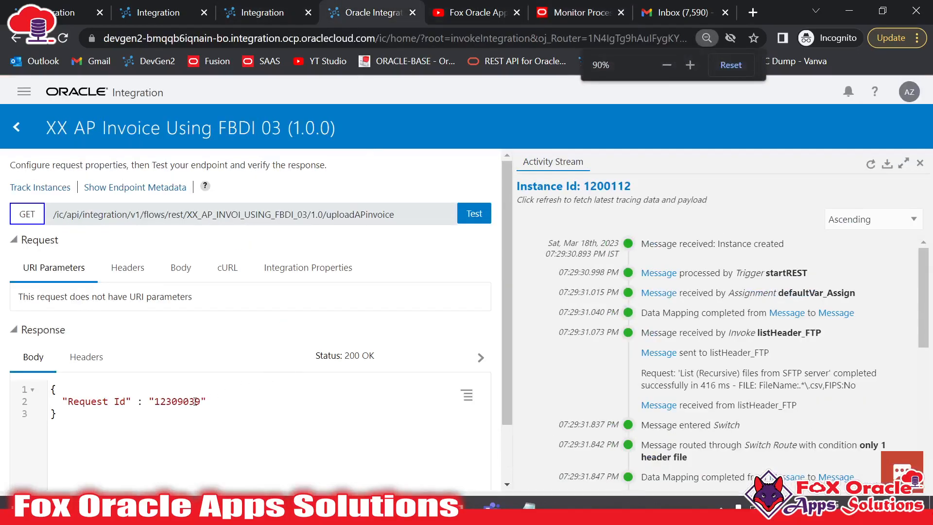
{"action": "left_click", "coordinate": [546, 6]}
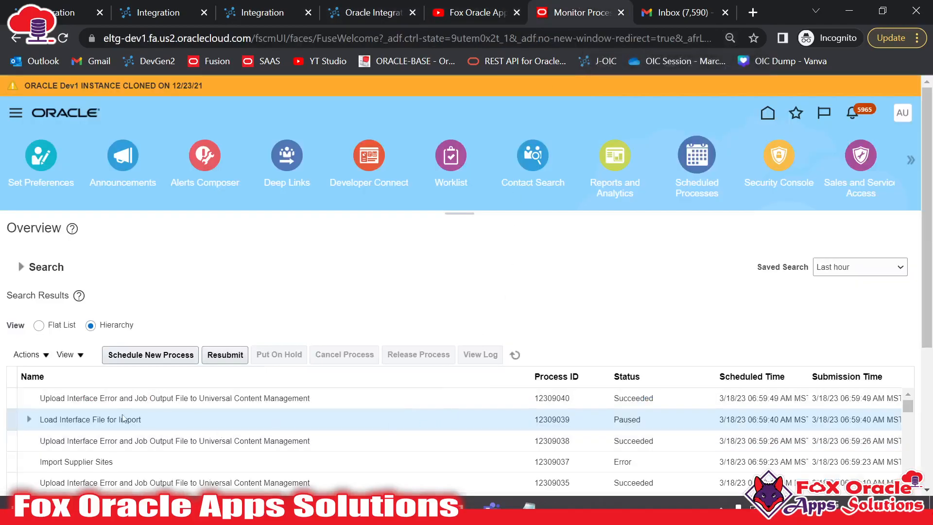
Step: Expand the Load Interface File for Import job and examine the status of its Transfer File and two Load File to Interface subprocesses
{"action": "left_click", "coordinate": [28, 421]}
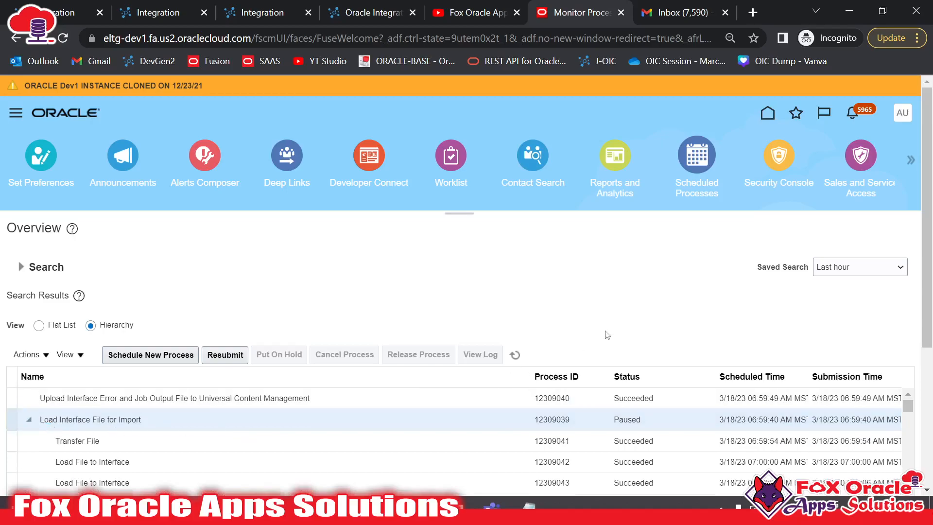
{"action": "scroll", "coordinate": [340, 311], "scroll_direction": "down", "scroll_amount": 3}
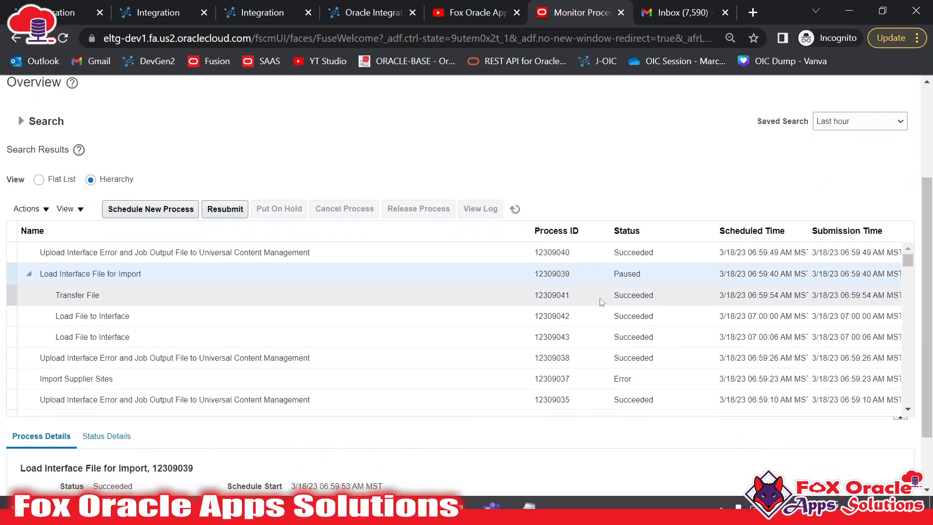
{"action": "left_click", "coordinate": [72, 297]}
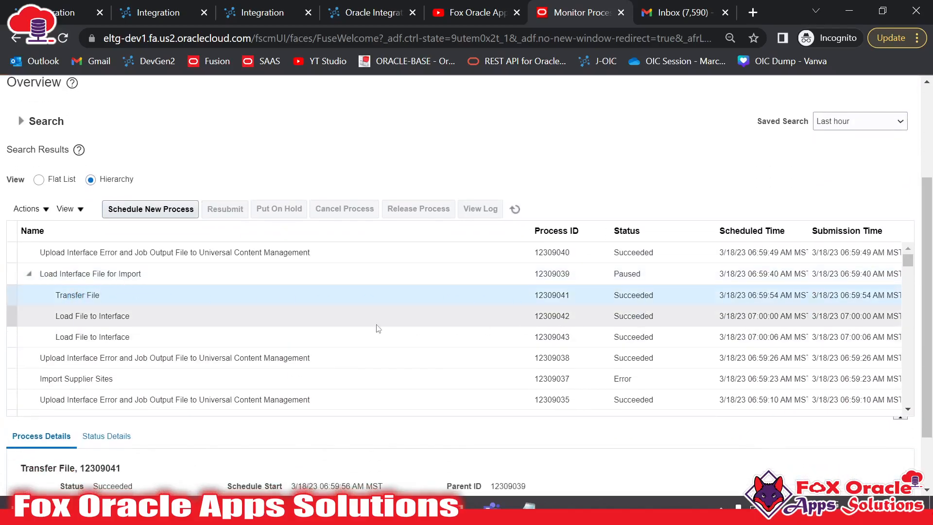
{"action": "left_click", "coordinate": [125, 317]}
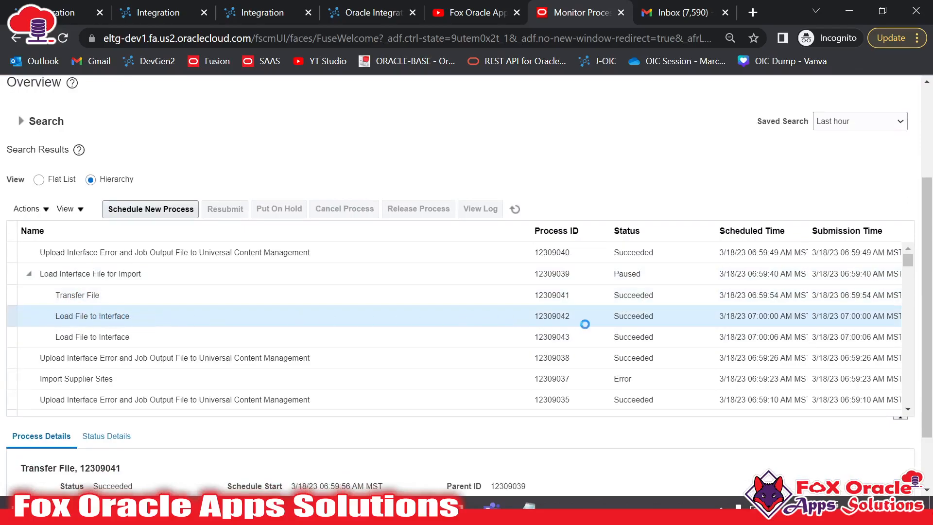
{"action": "left_click", "coordinate": [118, 338]}
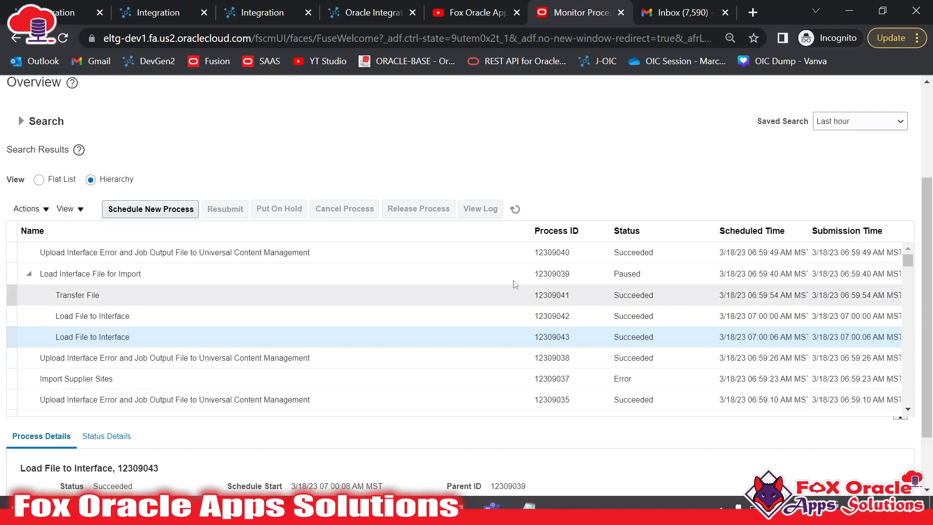
Step: Select the parent Load Interface File for Import process to view its details and refresh the Scheduled Processes list
{"action": "left_click", "coordinate": [41, 275]}
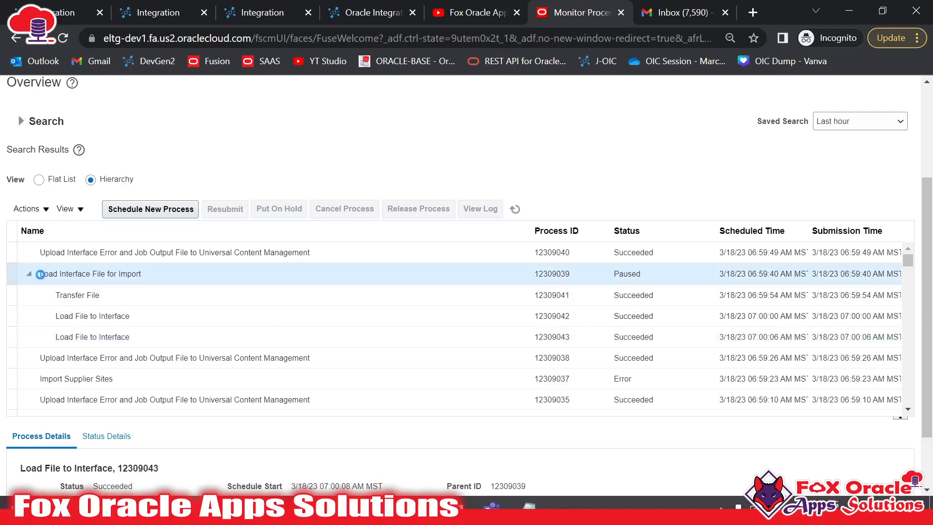
{"action": "scroll", "coordinate": [119, 275], "scroll_direction": "up", "scroll_amount": 3}
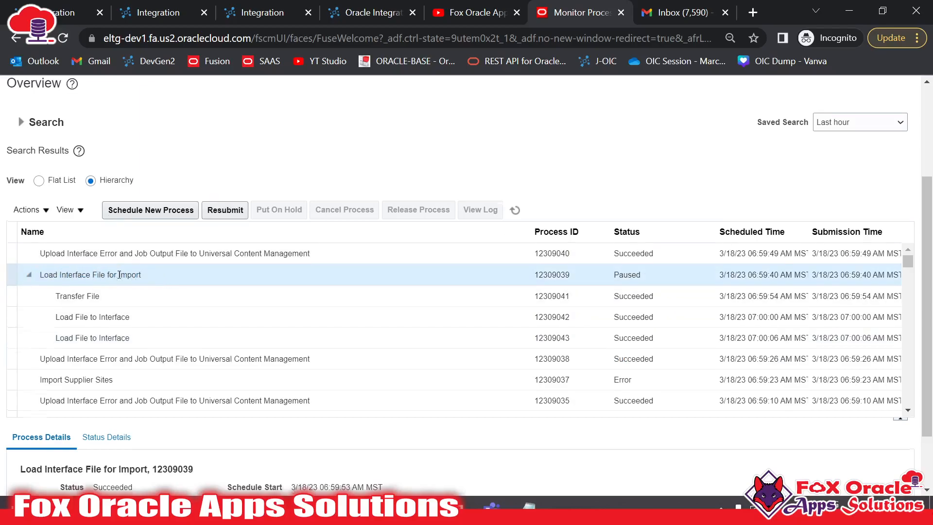
{"action": "scroll", "coordinate": [165, 394], "scroll_direction": "down", "scroll_amount": 3}
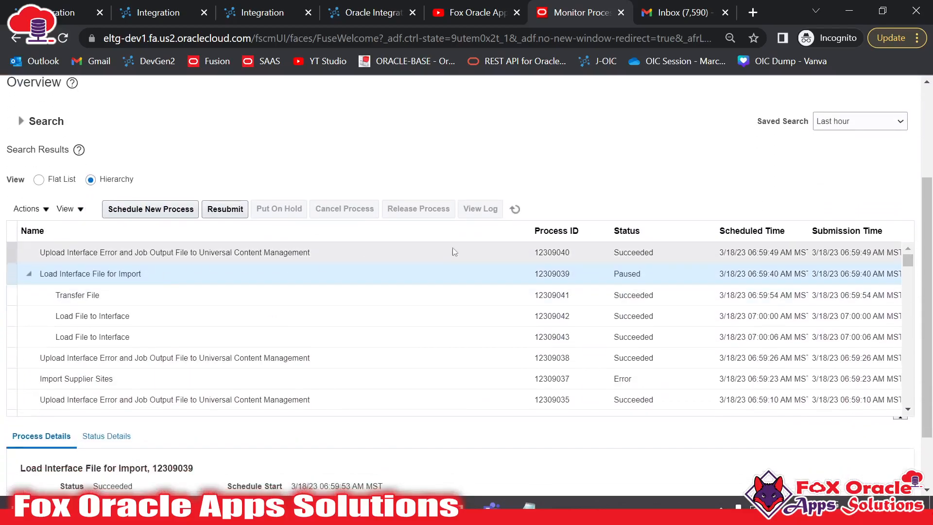
{"action": "left_click", "coordinate": [515, 209]}
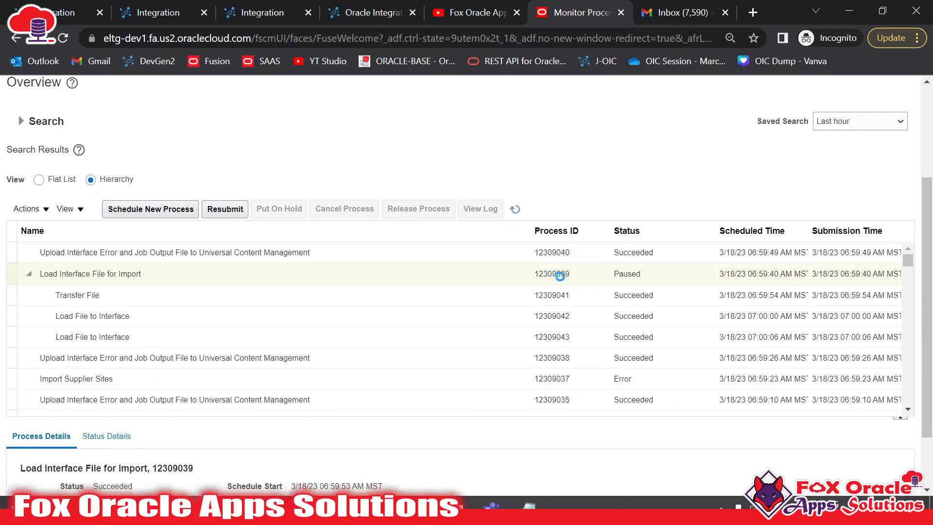
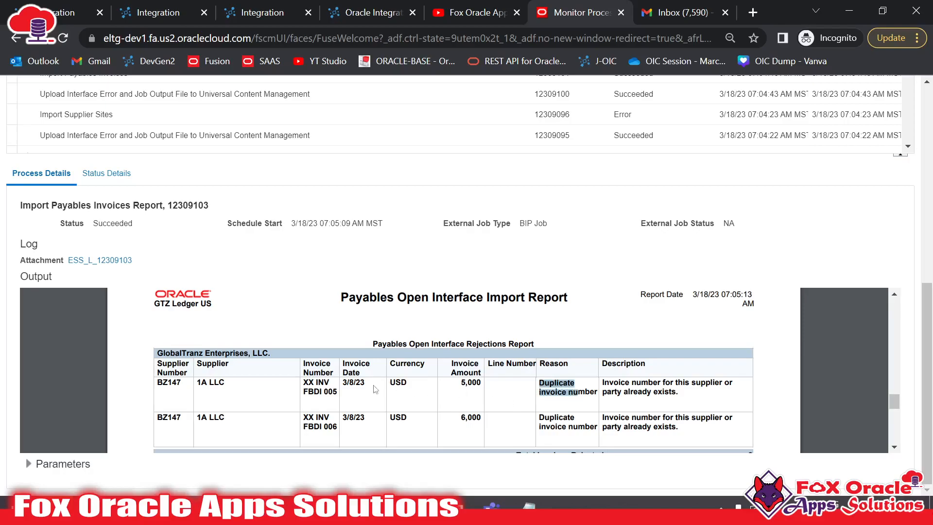
Step: Examine the rejected invoice numbers and rejection reasons in the output of the Import Payables Invoices Report
{"action": "double_click", "coordinate": [330, 392]}
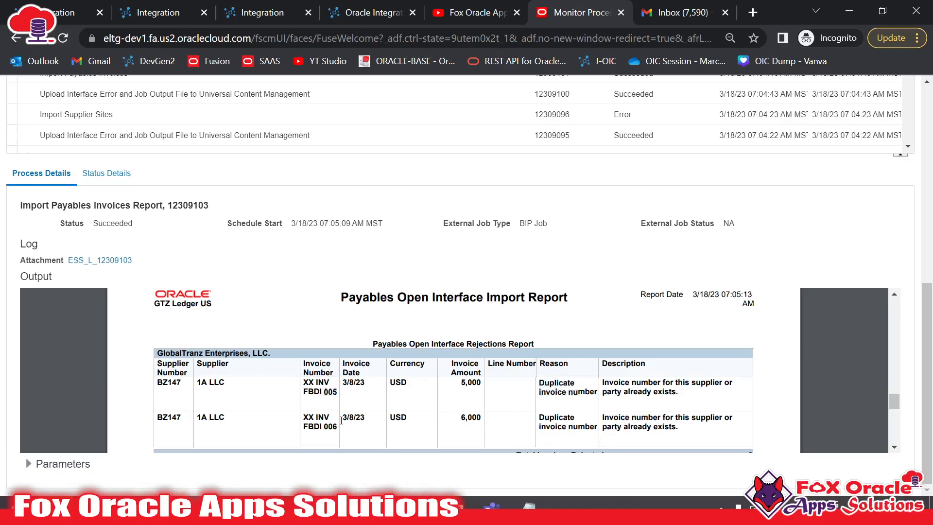
{"action": "scroll", "coordinate": [346, 419], "scroll_direction": "down", "scroll_amount": 5}
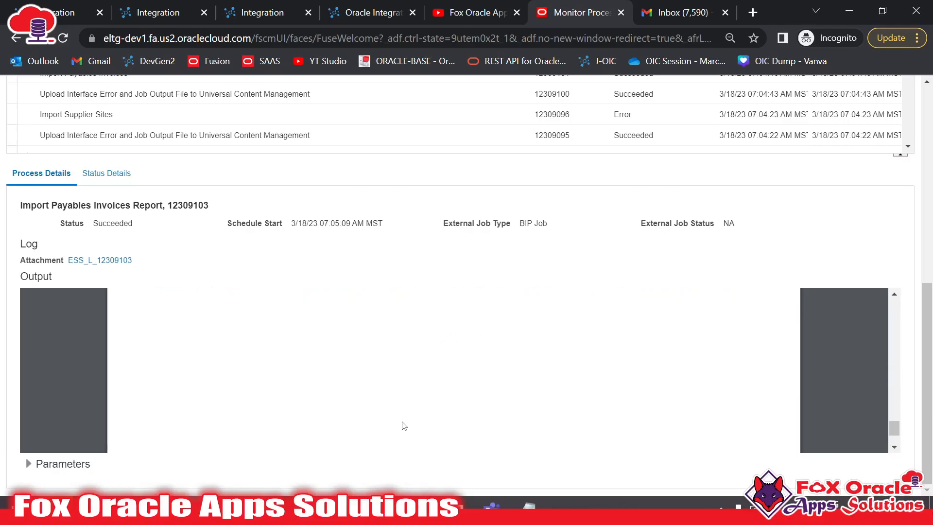
{"action": "scroll", "coordinate": [404, 424], "scroll_direction": "up", "scroll_amount": 3}
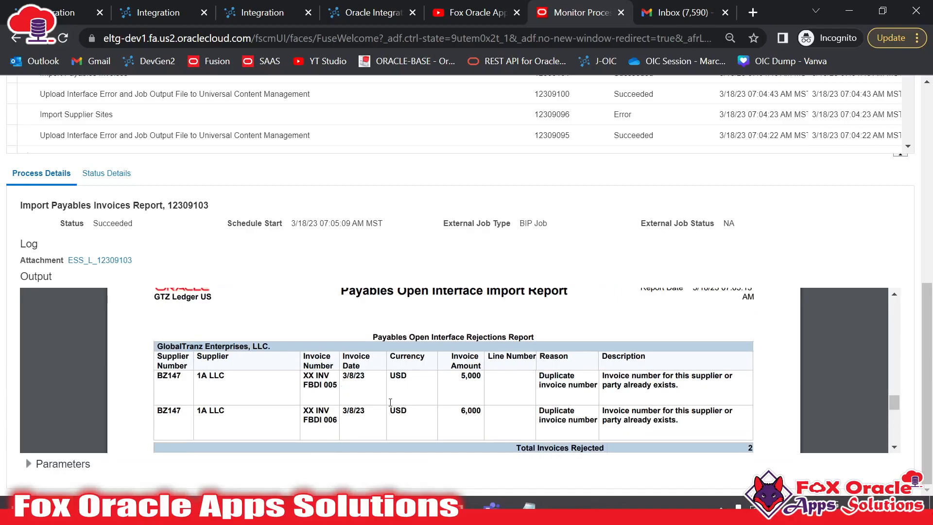
{"action": "left_click_drag", "start_coordinate": [323, 380], "coordinate": [347, 419]}
{"action": "scroll", "coordinate": [480, 404], "scroll_direction": "down", "scroll_amount": 5}
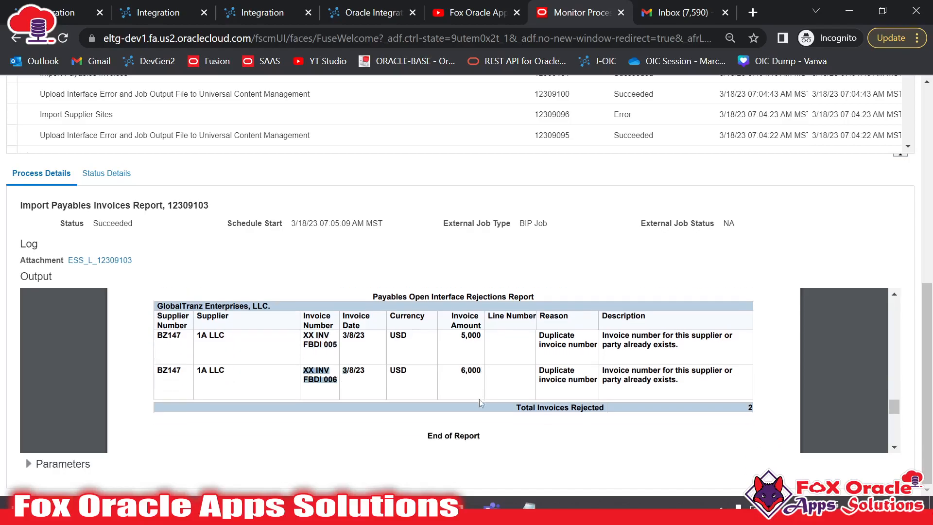
{"action": "scroll", "coordinate": [490, 399], "scroll_direction": "up", "scroll_amount": 5}
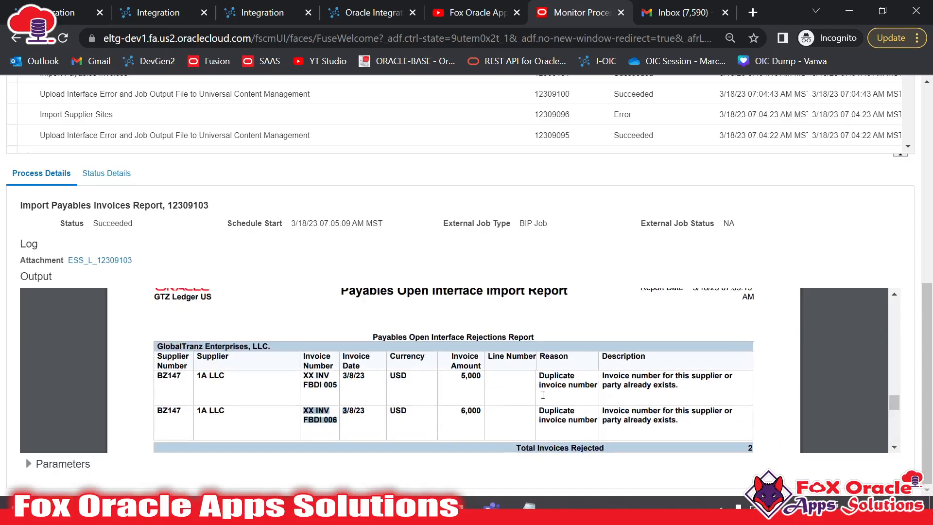
{"action": "scroll", "coordinate": [556, 389], "scroll_direction": "up", "scroll_amount": 1}
{"action": "scroll", "coordinate": [506, 387], "scroll_direction": "down", "scroll_amount": 5}
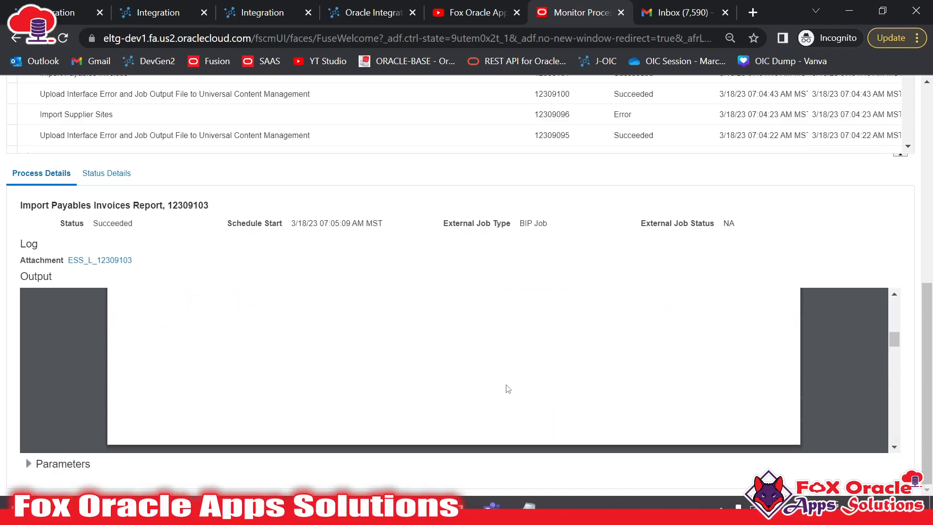
{"action": "scroll", "coordinate": [485, 387], "scroll_direction": "up", "scroll_amount": 5}
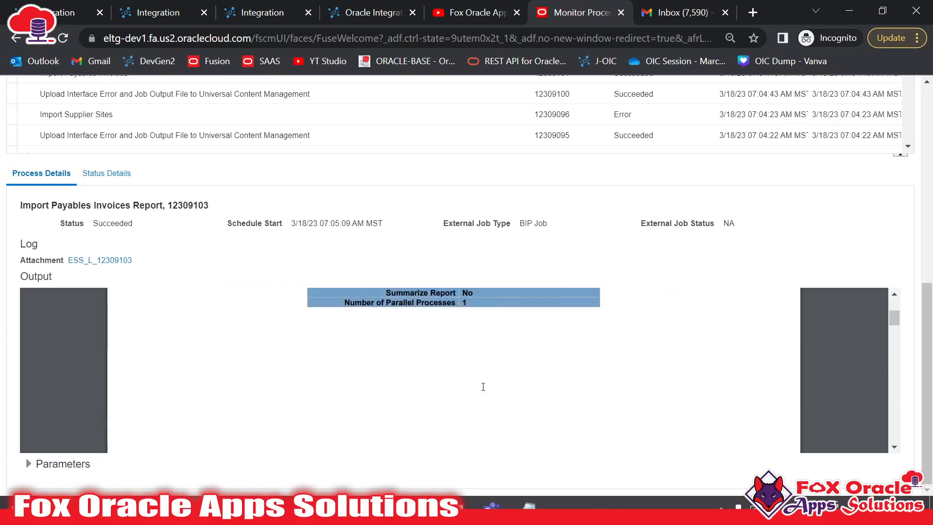
Step: Return to the integration test, refresh its activity stream, and examine the Invoice_Number in the message received from readFile_FTP
{"action": "left_click", "coordinate": [396, 5]}
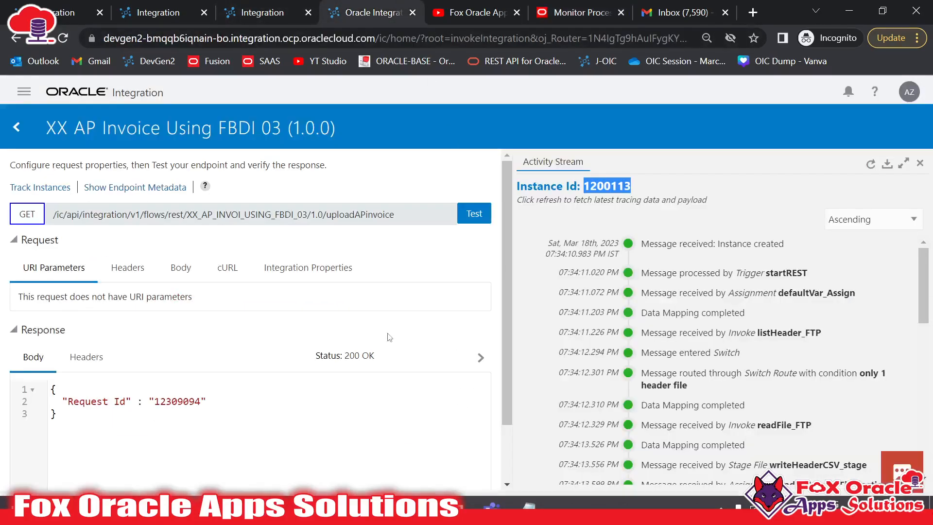
{"action": "left_click", "coordinate": [870, 164]}
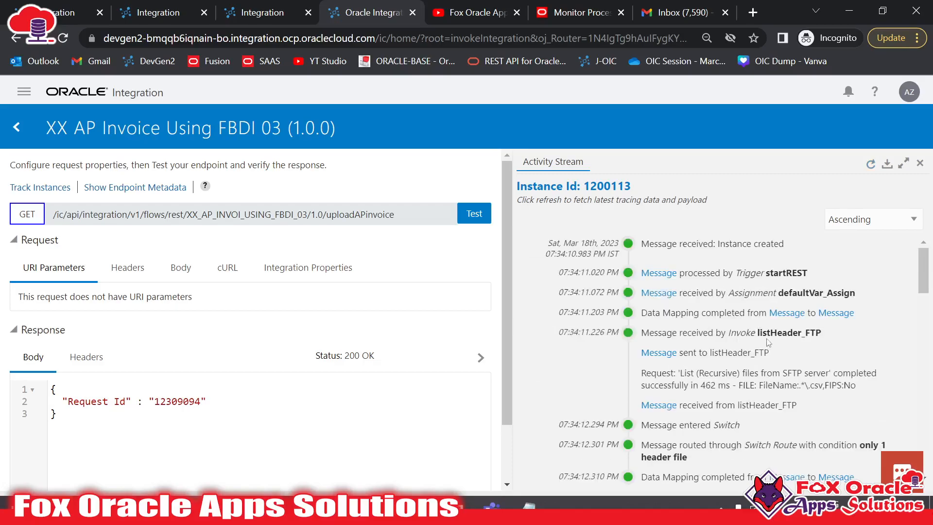
{"action": "scroll", "coordinate": [768, 343], "scroll_direction": "down", "scroll_amount": 5}
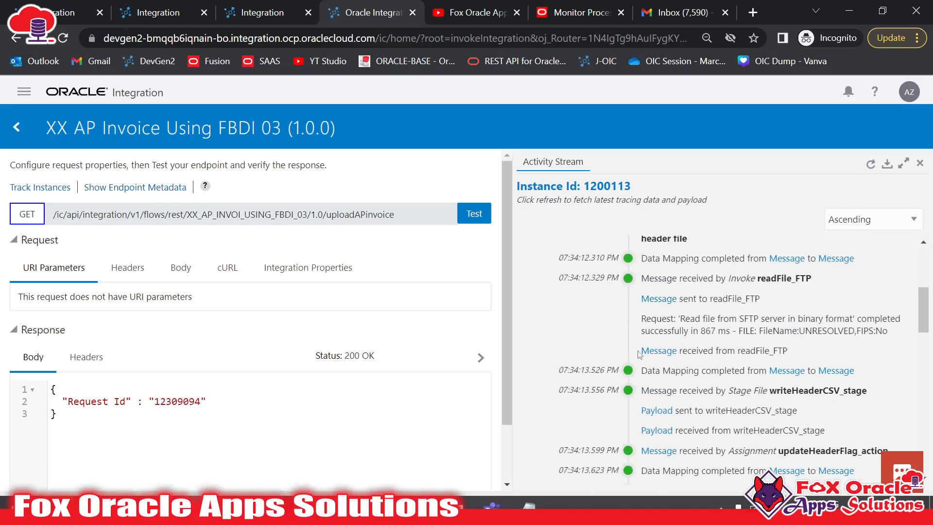
{"action": "left_click", "coordinate": [639, 352]}
{"action": "scroll", "coordinate": [698, 413], "scroll_direction": "down", "scroll_amount": 2}
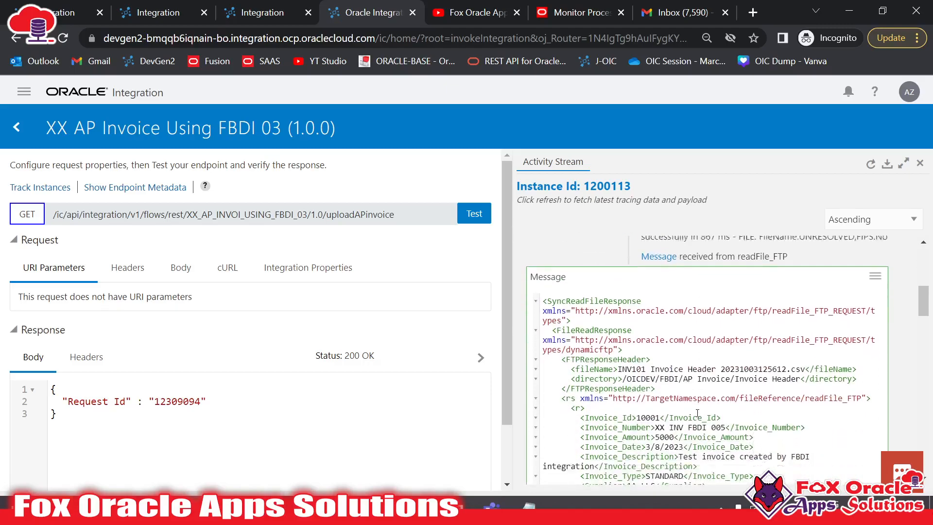
{"action": "scroll", "coordinate": [705, 399], "scroll_direction": "down", "scroll_amount": 1}
{"action": "left_click_drag", "start_coordinate": [655, 376], "coordinate": [724, 375]}
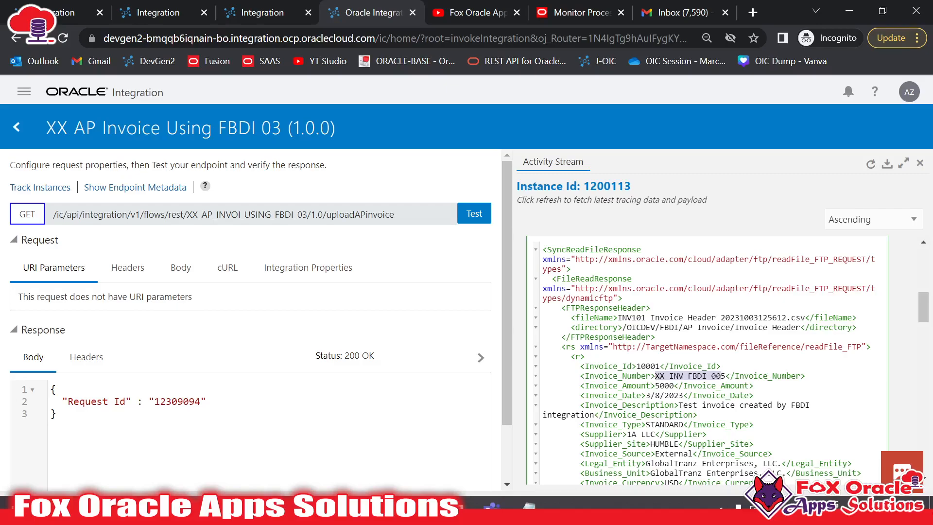
Step: Open INV101 Invoice Header 20231003125612.csv from the AP Invoice folder in Excel and autofit the Invoice Number column
{"action": "left_click", "coordinate": [159, 509]}
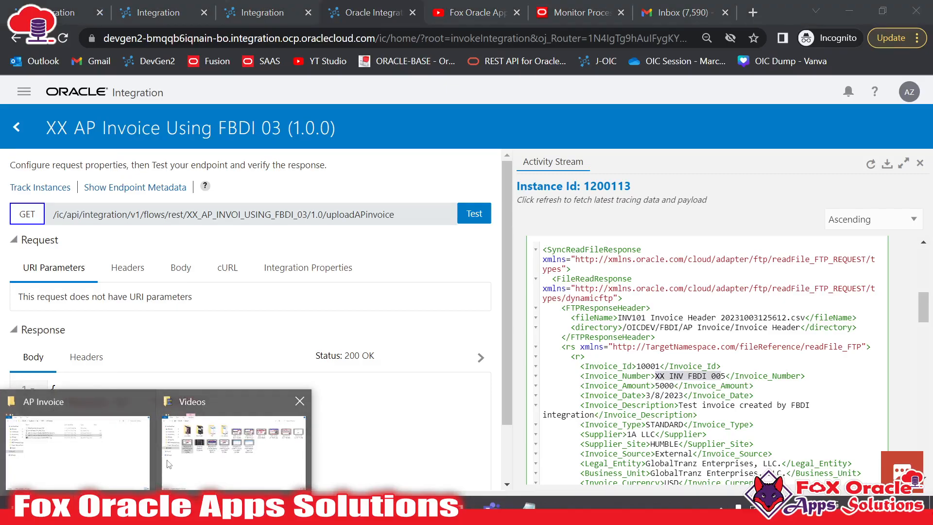
{"action": "left_click", "coordinate": [112, 440]}
{"action": "left_click", "coordinate": [330, 213]}
{"action": "double_click", "coordinate": [252, 129]}
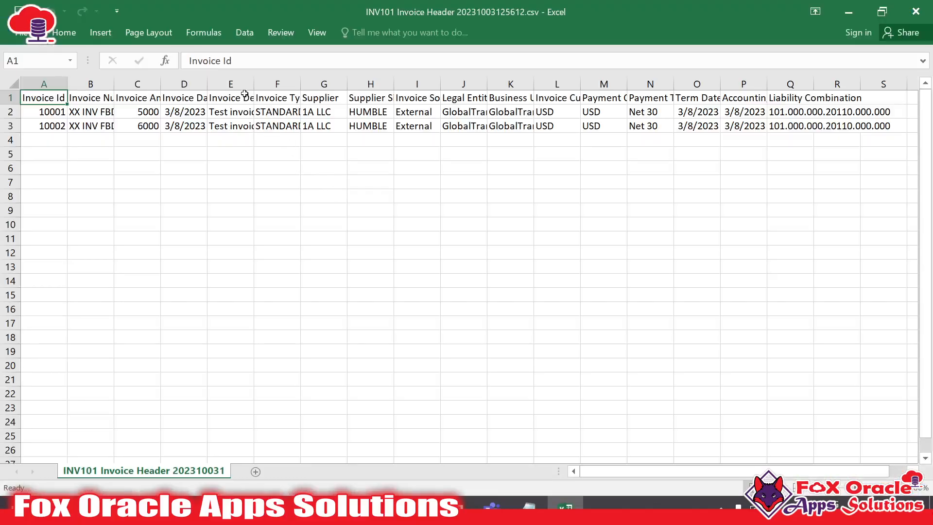
{"action": "double_click", "coordinate": [115, 90]}
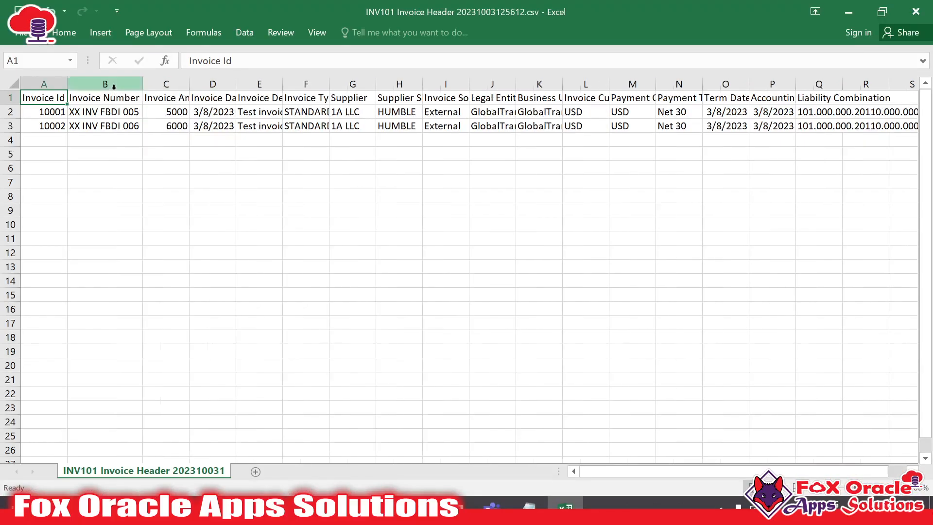
{"action": "left_click", "coordinate": [128, 112]}
{"action": "left_click", "coordinate": [128, 139]}
{"action": "scroll", "coordinate": [311, 279], "scroll_direction": "down", "scroll_amount": 1}
{"action": "scroll", "coordinate": [367, 291], "scroll_direction": "up", "scroll_amount": 1}
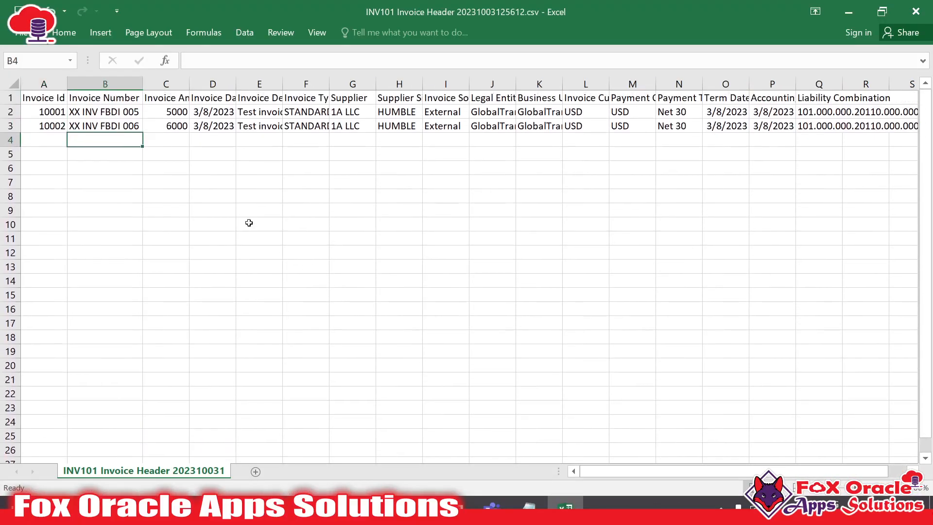
Step: Set the invoice numbers of invoices 10001 and 10002 to XX INV FBDI 009 and XX INV FBDI 010, and save the header file
{"action": "double_click", "coordinate": [127, 112]}
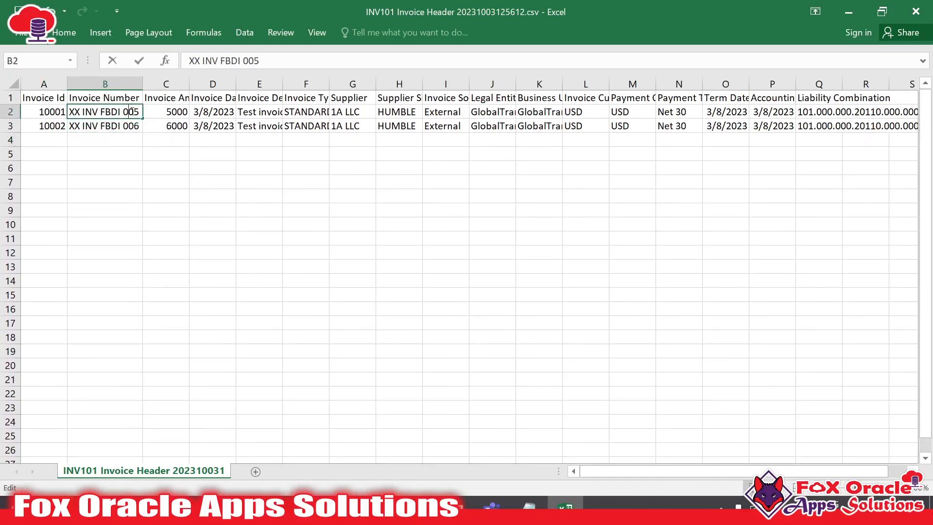
{"action": "left_click_drag", "start_coordinate": [128, 112], "coordinate": [145, 129]}
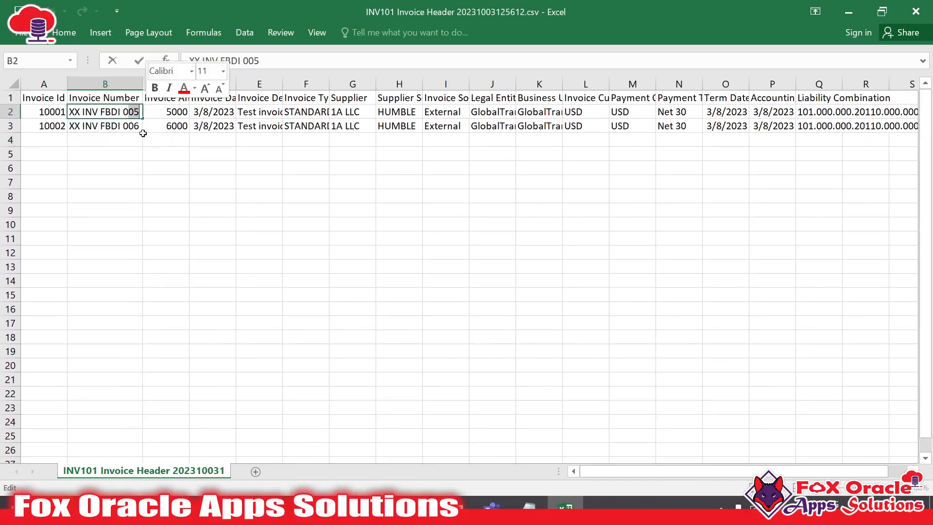
{"action": "type", "text": "09"}
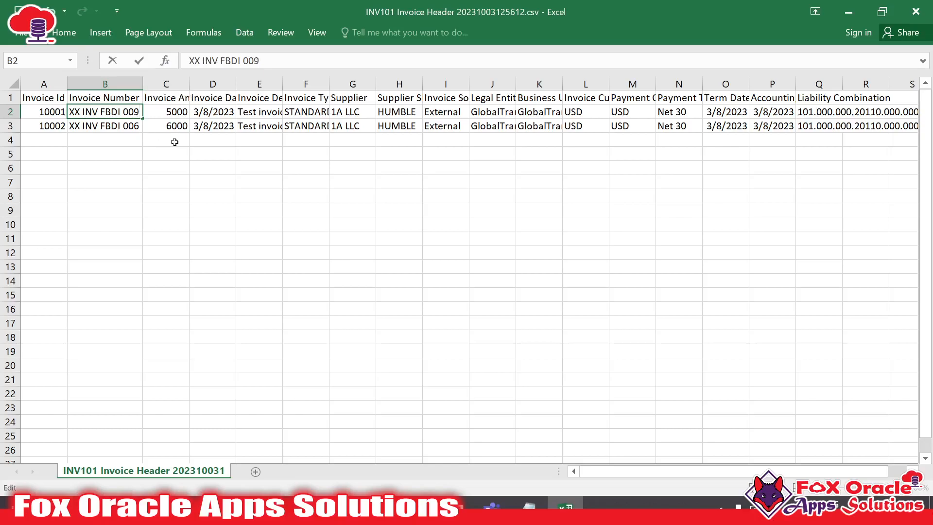
{"action": "left_click", "coordinate": [131, 125]}
{"action": "double_click", "coordinate": [130, 125]}
{"action": "left_click_drag", "start_coordinate": [131, 125], "coordinate": [141, 125]}
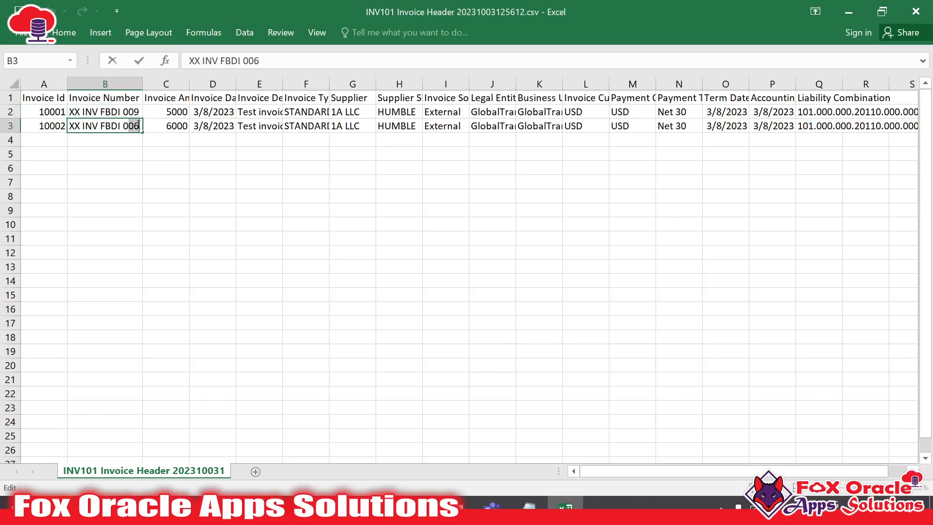
{"action": "type", "text": "10"}
{"action": "left_click", "coordinate": [365, 231]}
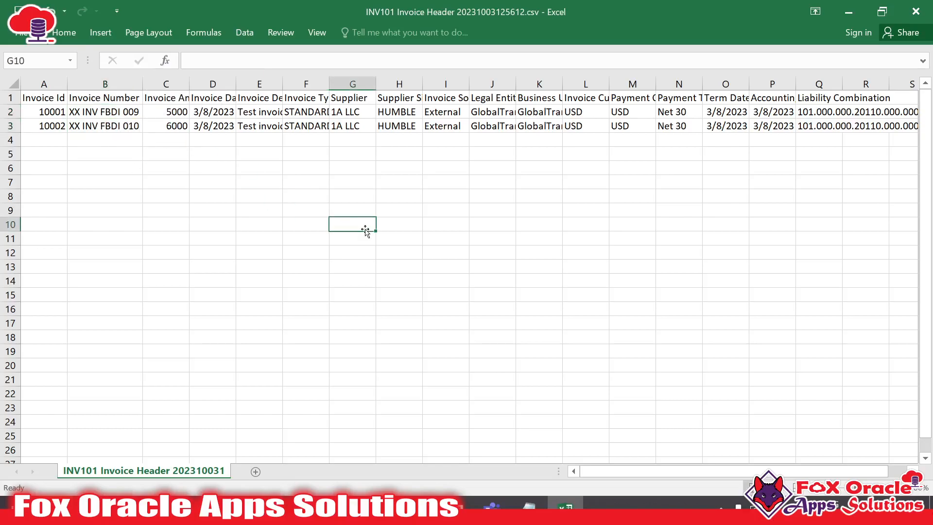
{"action": "key", "text": "ctrl+s"}
{"action": "left_click", "coordinate": [432, 303]}
{"action": "left_click", "coordinate": [575, 193]}
Step: Save the header file as INV101 Invoice Header 20230318073701.csv in the AP Invoice folder, keep the CSV format, and close it
{"action": "left_click", "coordinate": [915, 11]}
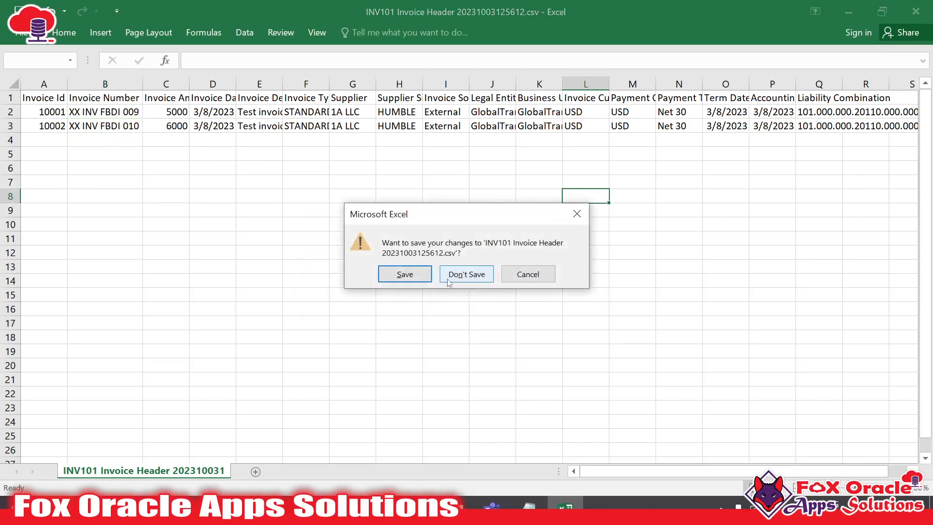
{"action": "left_click", "coordinate": [465, 275]}
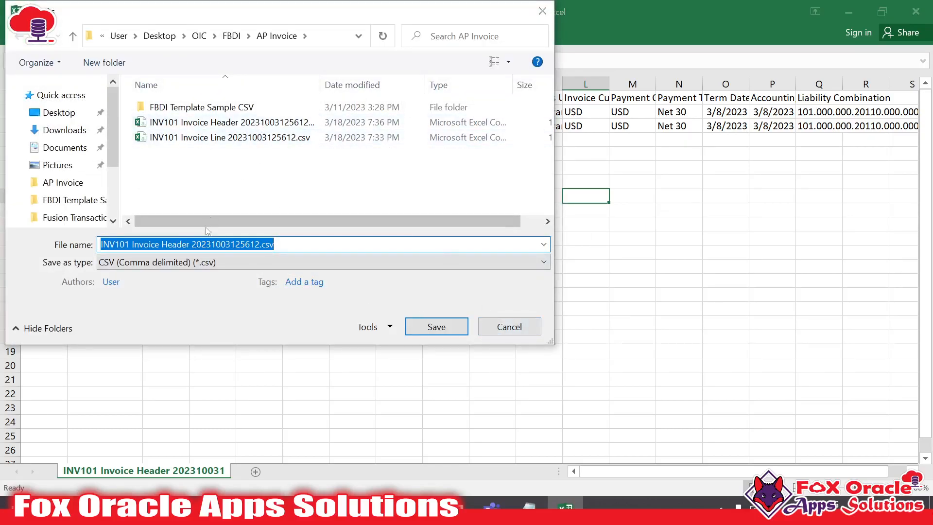
{"action": "double_click", "coordinate": [319, 85]}
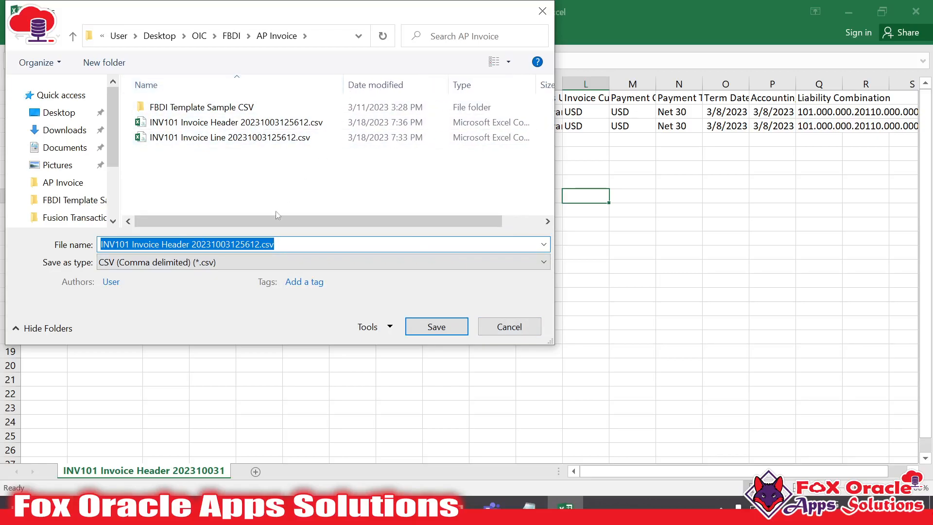
{"action": "left_click", "coordinate": [192, 244]}
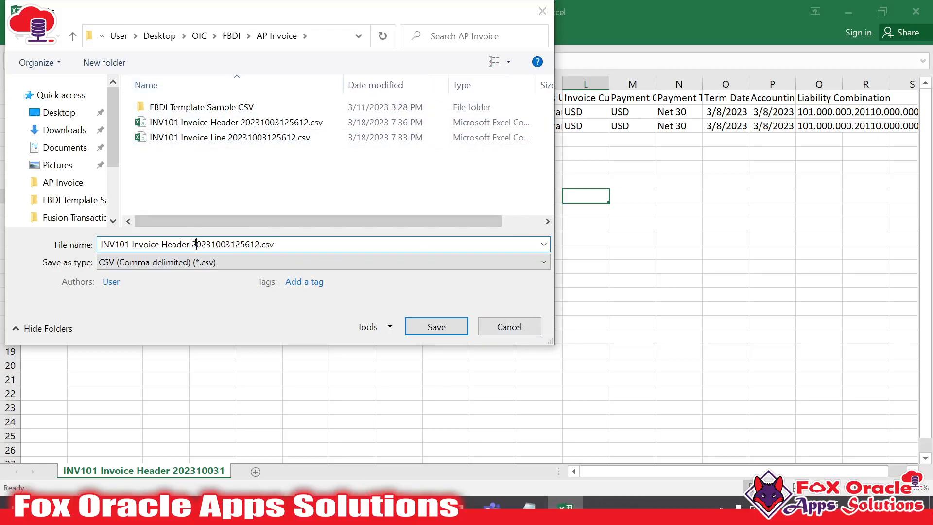
{"action": "left_click_drag", "start_coordinate": [195, 244], "coordinate": [258, 243]}
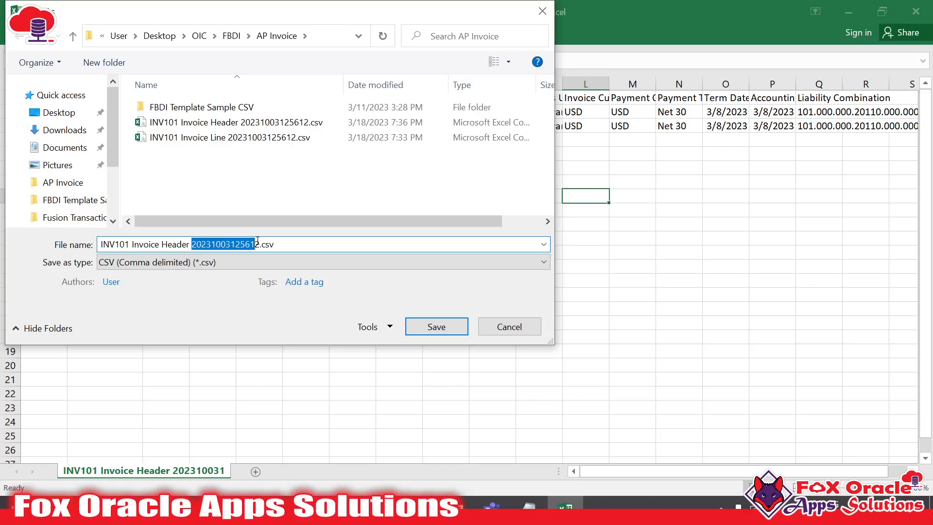
{"action": "type", "text": "20"}
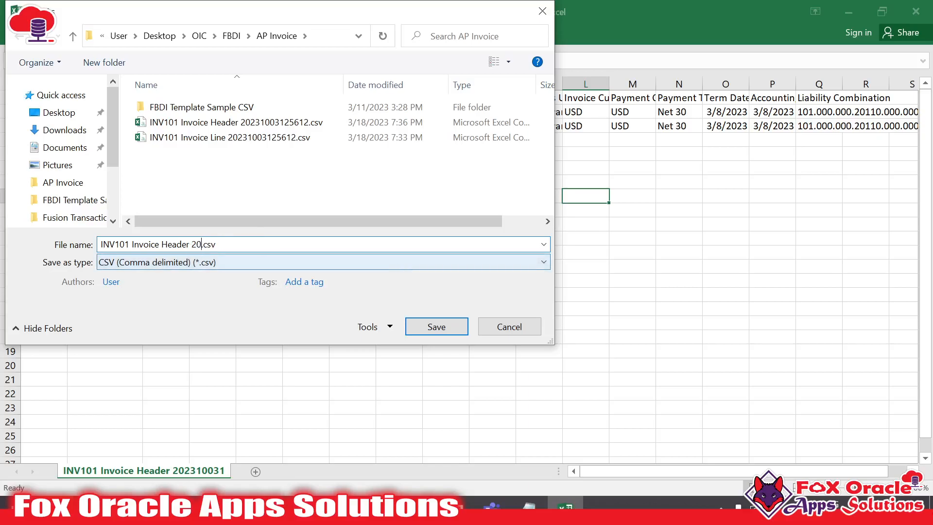
{"action": "type", "text": "230318073701"}
{"action": "left_click", "coordinate": [461, 328]}
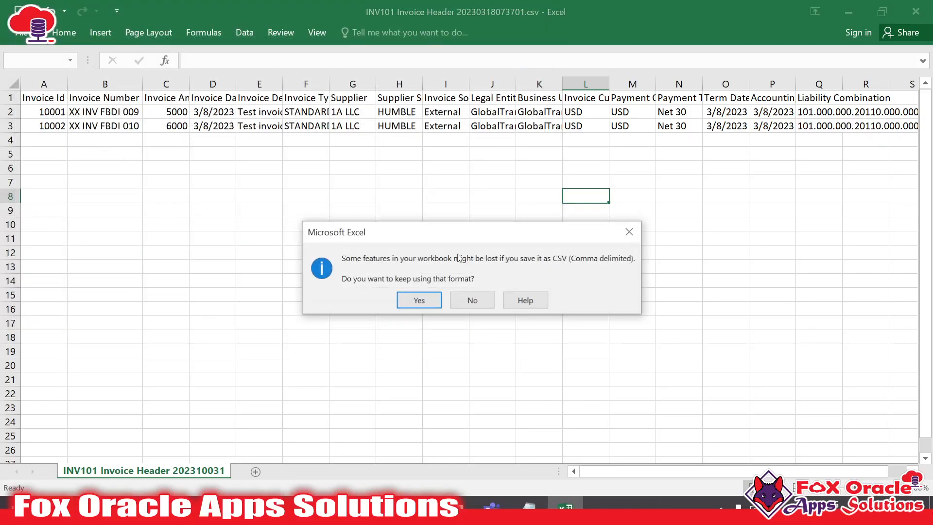
{"action": "left_click", "coordinate": [416, 311]}
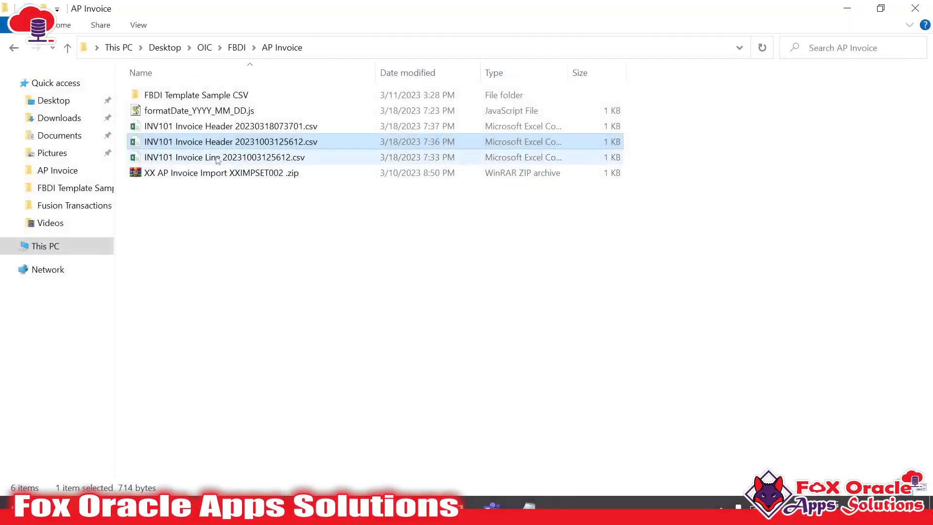
Step: Open INV101 Invoice Line 20231003125612.csv in Excel, autofit the Invoice Number column, and check the invoice number of every line
{"action": "double_click", "coordinate": [216, 158]}
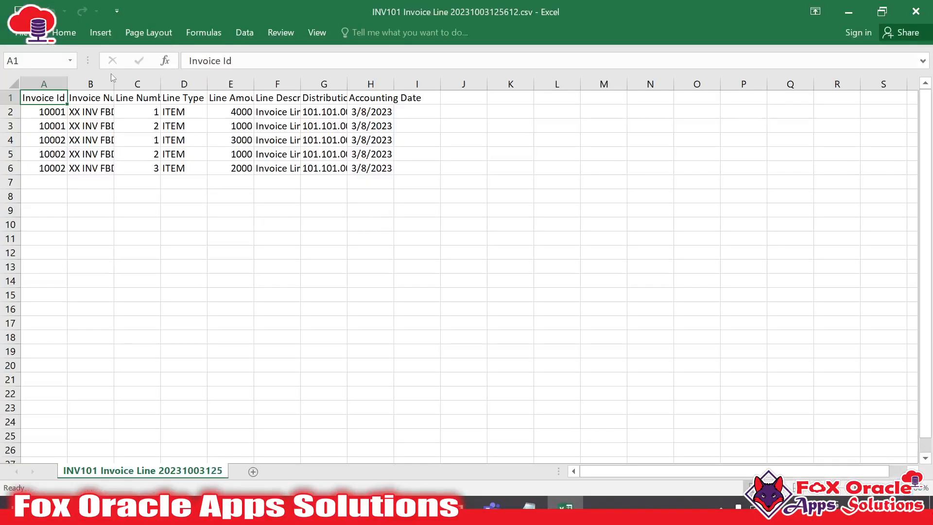
{"action": "double_click", "coordinate": [114, 82]}
{"action": "double_click", "coordinate": [129, 113]}
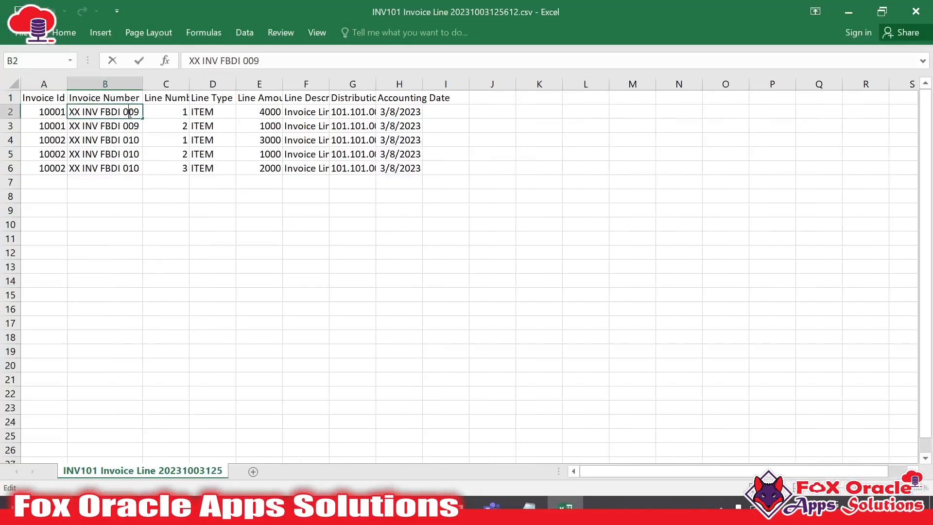
{"action": "left_click", "coordinate": [133, 155]}
{"action": "left_click", "coordinate": [137, 195]}
{"action": "left_click_drag", "start_coordinate": [127, 114], "coordinate": [134, 170]}
{"action": "left_click", "coordinate": [155, 223]}
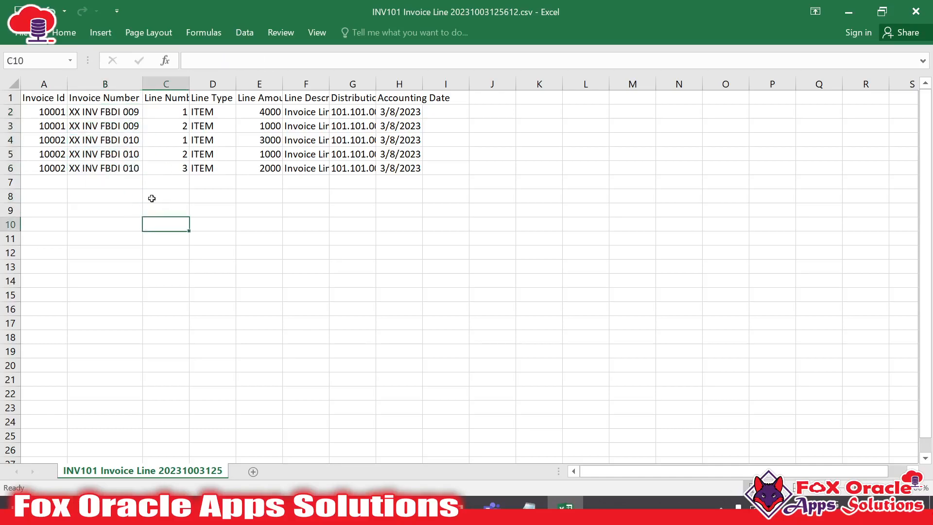
{"action": "left_click", "coordinate": [129, 116]}
{"action": "left_click", "coordinate": [127, 163]}
{"action": "left_click", "coordinate": [296, 212]}
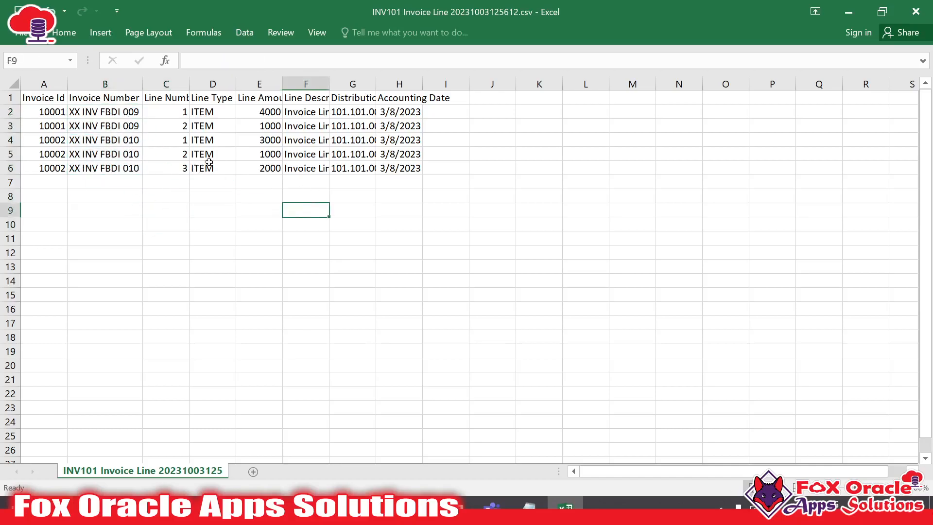
Step: Close the line file, saving it as INV101 Invoice Line 20230318073701.csv in the AP Invoice folder and keeping the CSV format
{"action": "left_click", "coordinate": [916, 12]}
{"action": "left_click", "coordinate": [405, 274]}
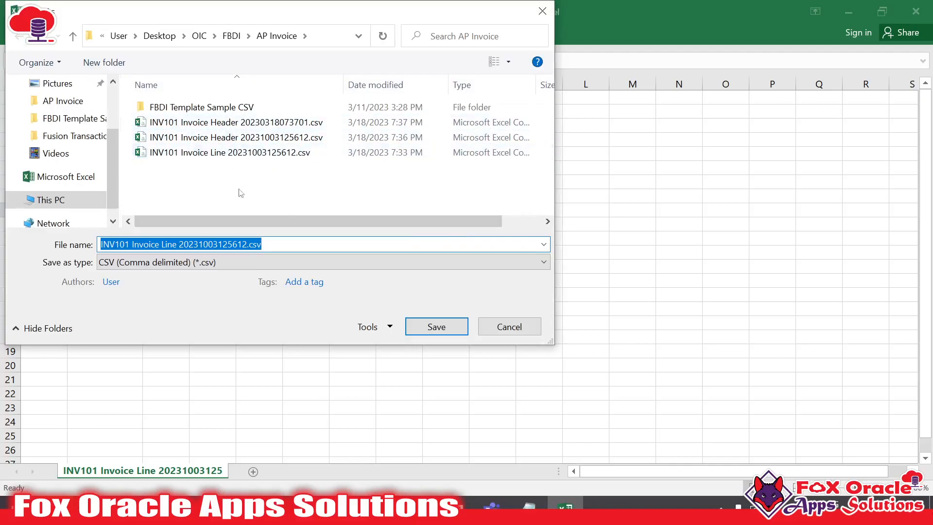
{"action": "left_click", "coordinate": [202, 244]}
{"action": "left_click_drag", "start_coordinate": [179, 245], "coordinate": [328, 244]}
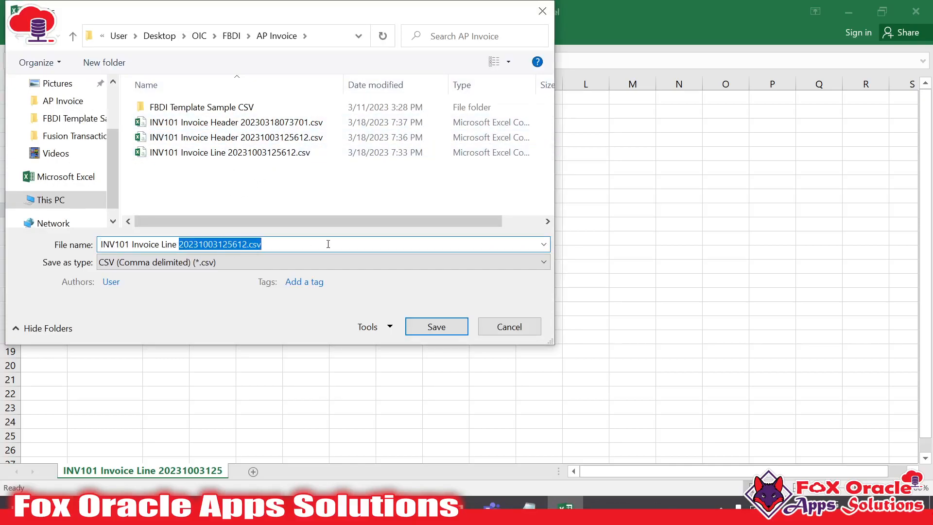
{"action": "type", "text": "2023"}
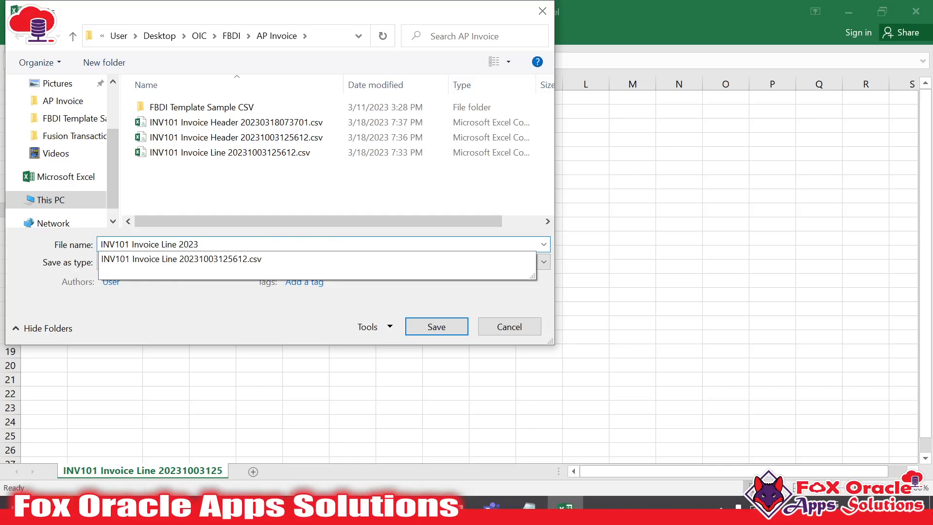
{"action": "type", "text": "0318073701"}
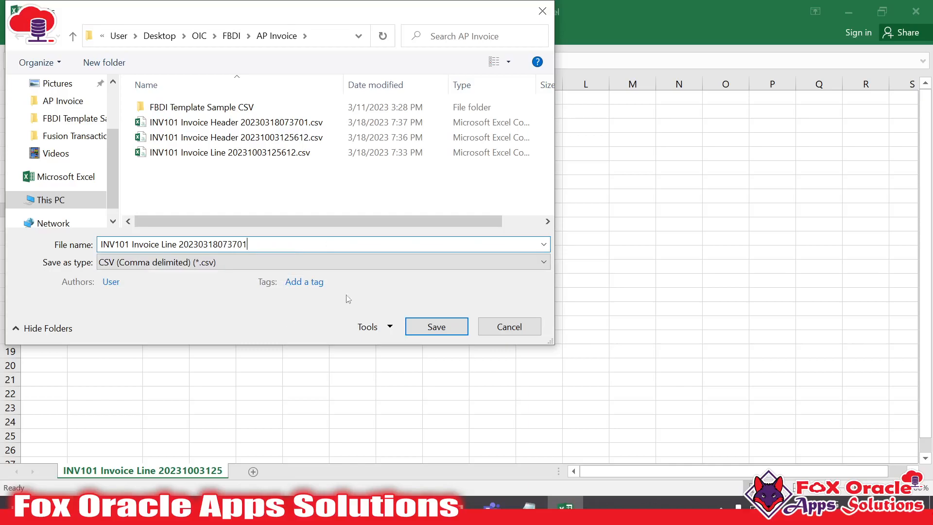
{"action": "type", "text": "v"}
{"action": "key", "text": "Return"}
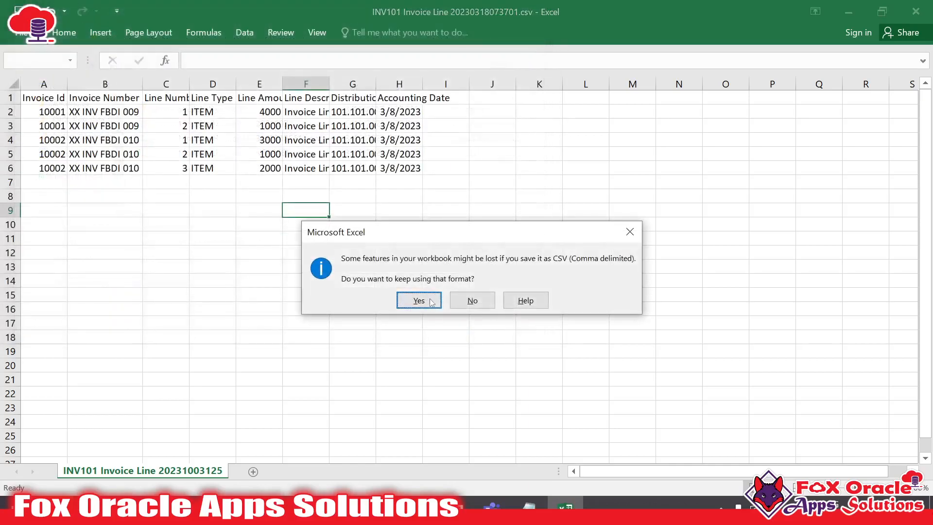
{"action": "left_click", "coordinate": [416, 300]}
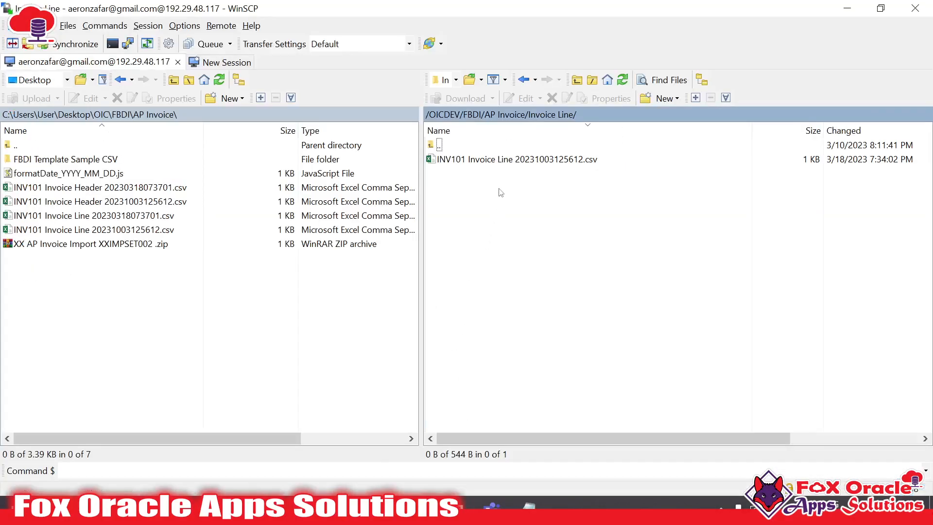
Step: In WinSCP, delete INV101 Invoice Line 20231003125612.csv from the remote Invoice Line folder
{"action": "left_click", "coordinate": [500, 161]}
{"action": "key", "text": "Delete"}
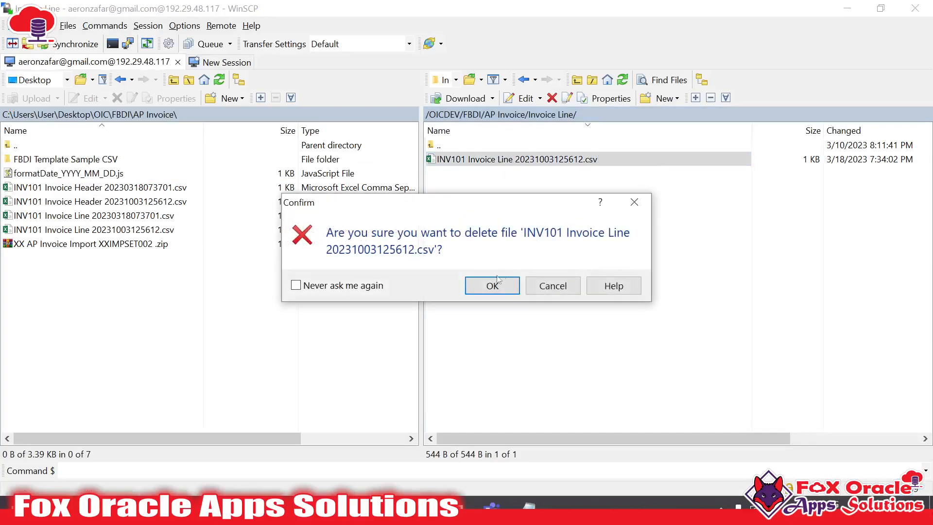
{"action": "left_click", "coordinate": [490, 285]}
Step: Open the remote Invoice Header folder and delete INV101 Invoice Header 20231003125612.csv from it
{"action": "double_click", "coordinate": [440, 146]}
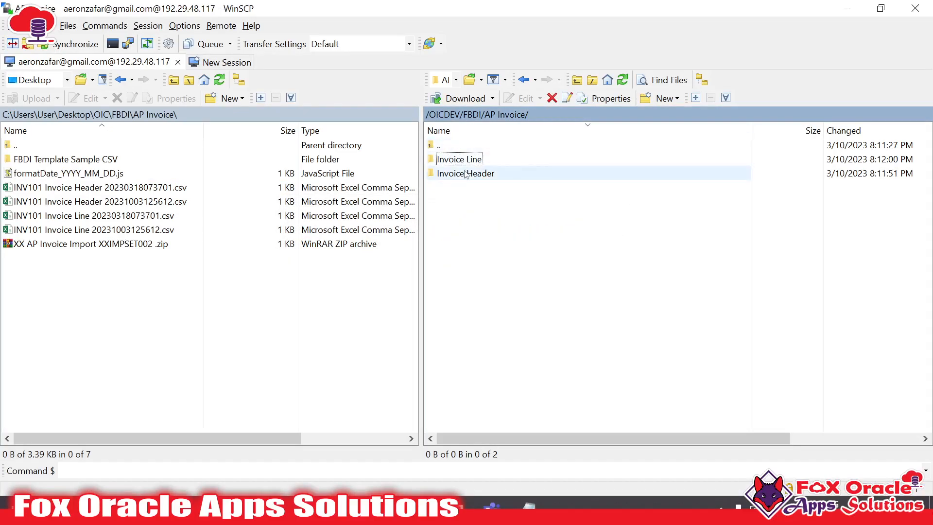
{"action": "double_click", "coordinate": [453, 171]}
{"action": "left_click", "coordinate": [479, 161]}
{"action": "key", "text": "Delete"}
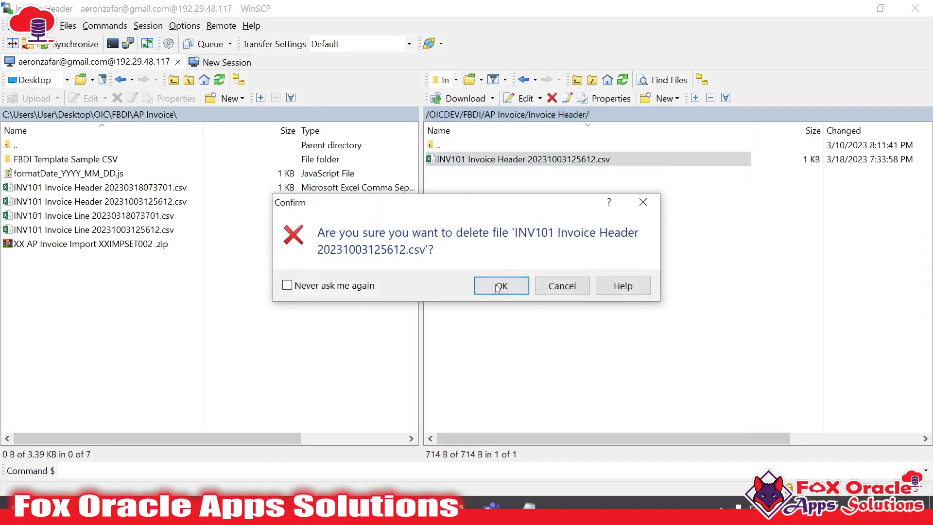
{"action": "left_click", "coordinate": [501, 285]}
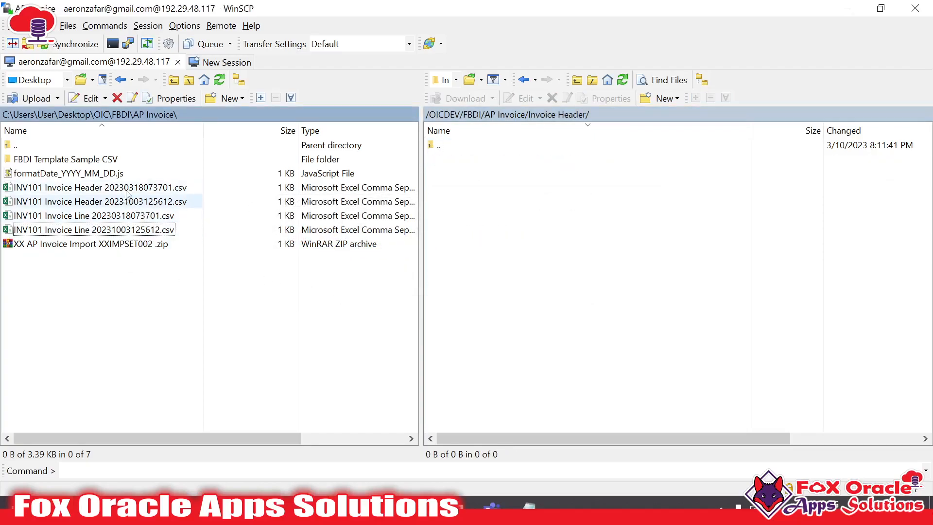
{"action": "left_click", "coordinate": [52, 204]}
{"action": "key", "text": "Up"}
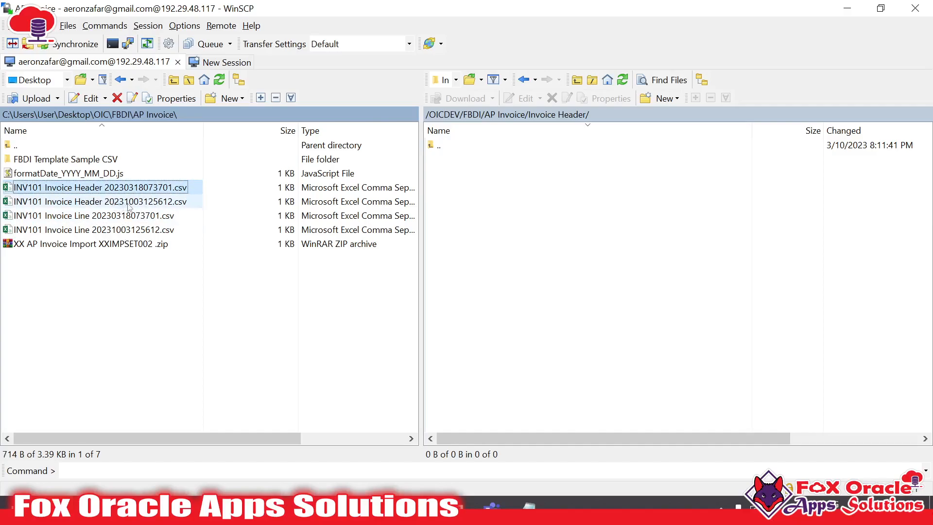
{"action": "key", "text": "F2"}
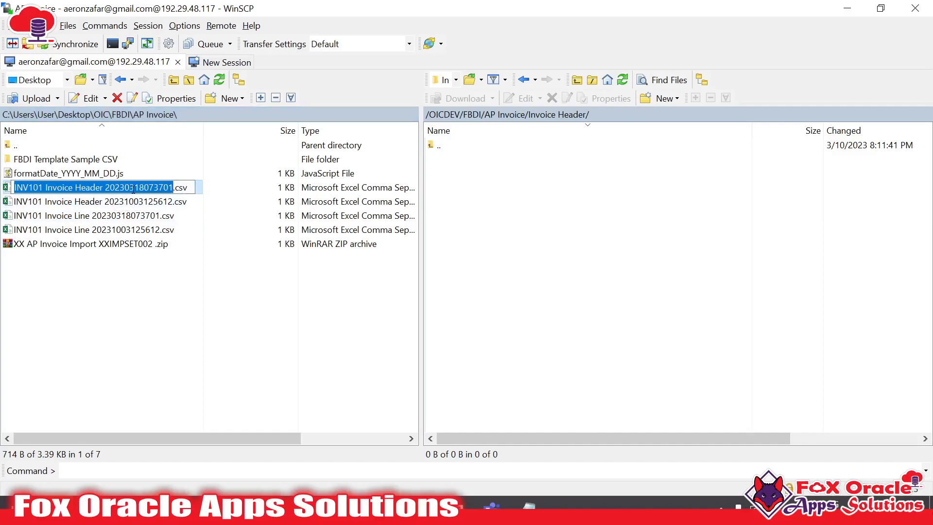
{"action": "left_click", "coordinate": [149, 201]}
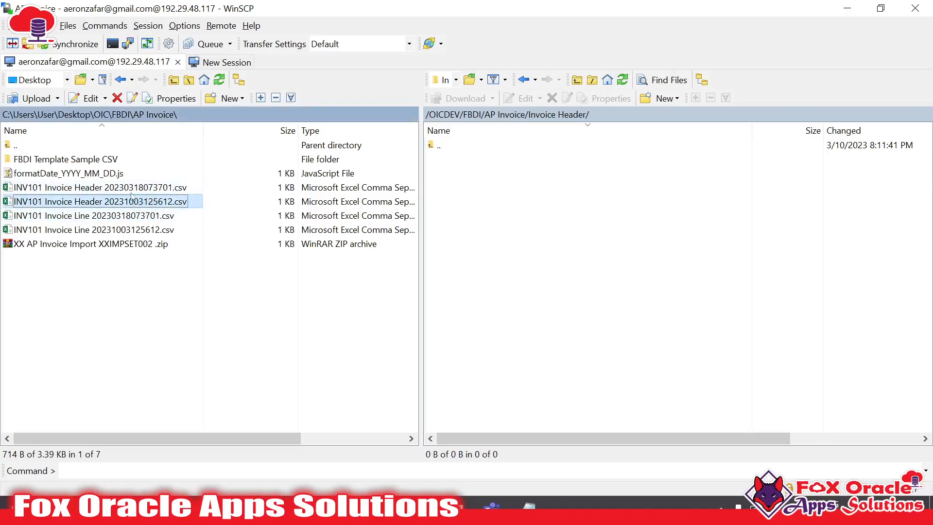
Step: Switch to the AP Invoice folder in File Explorer, refresh it, and compare the names and modification dates of the header and line CSV files
{"action": "mouse_move", "coordinate": [146, 505]}
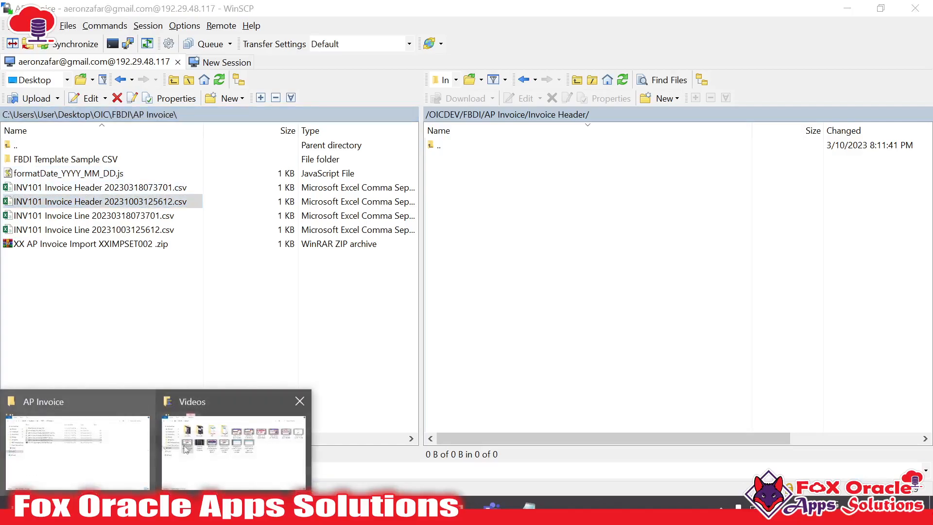
{"action": "left_click", "coordinate": [122, 423]}
{"action": "left_click", "coordinate": [313, 253]}
{"action": "right_click", "coordinate": [270, 229]}
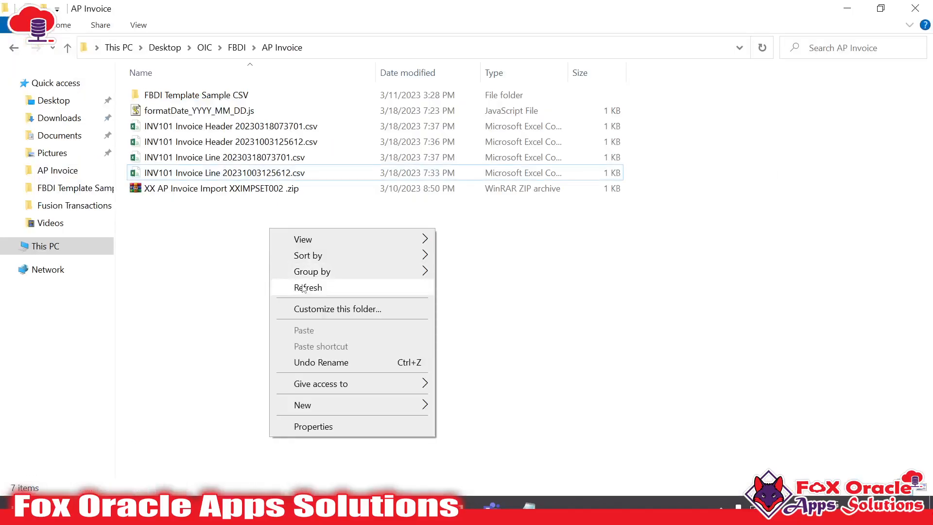
{"action": "left_click", "coordinate": [306, 288]}
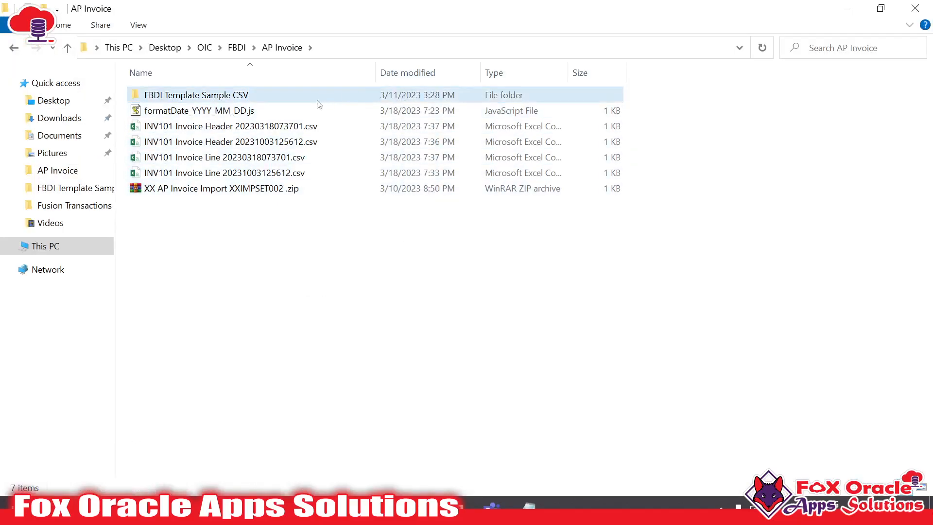
{"action": "left_click", "coordinate": [287, 128]}
{"action": "left_click", "coordinate": [284, 172], "text": "shift"}
{"action": "left_click", "coordinate": [365, 232]}
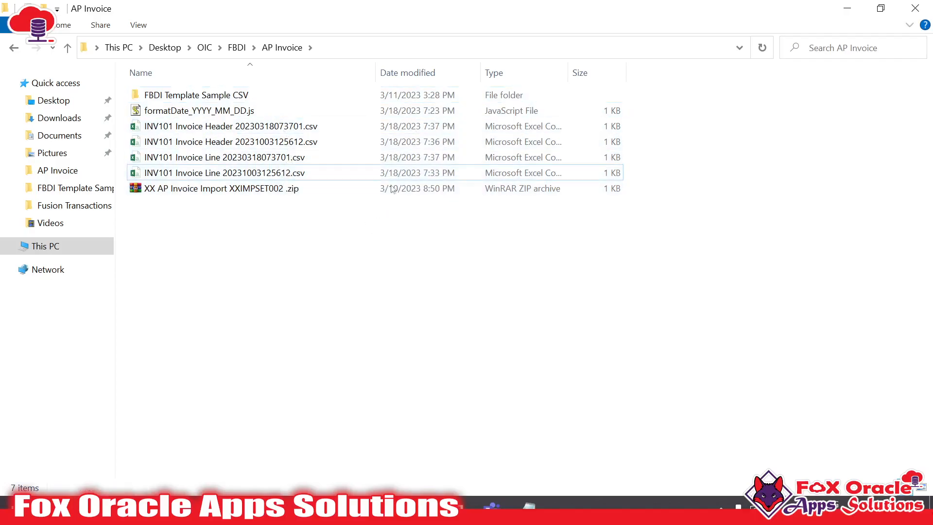
{"action": "left_click", "coordinate": [407, 158]}
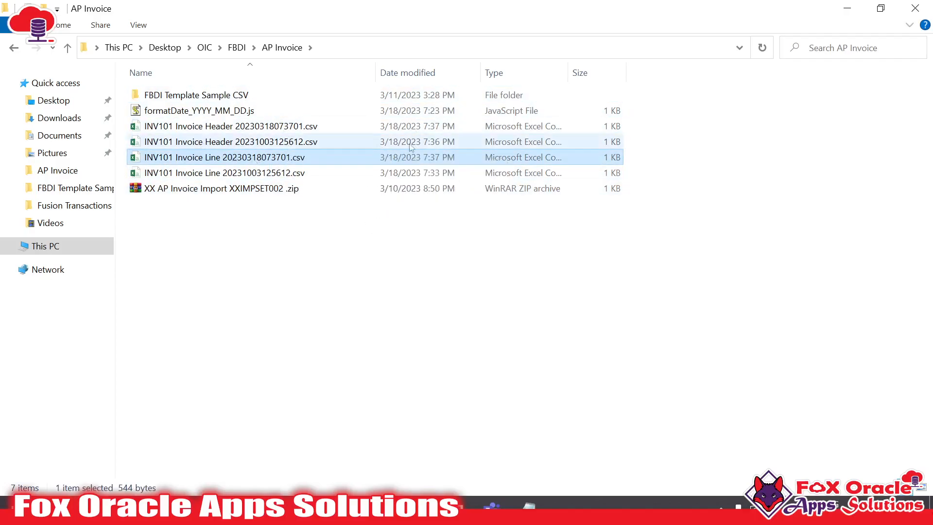
{"action": "left_click", "coordinate": [464, 127]}
{"action": "left_click", "coordinate": [443, 163], "text": "ctrl"}
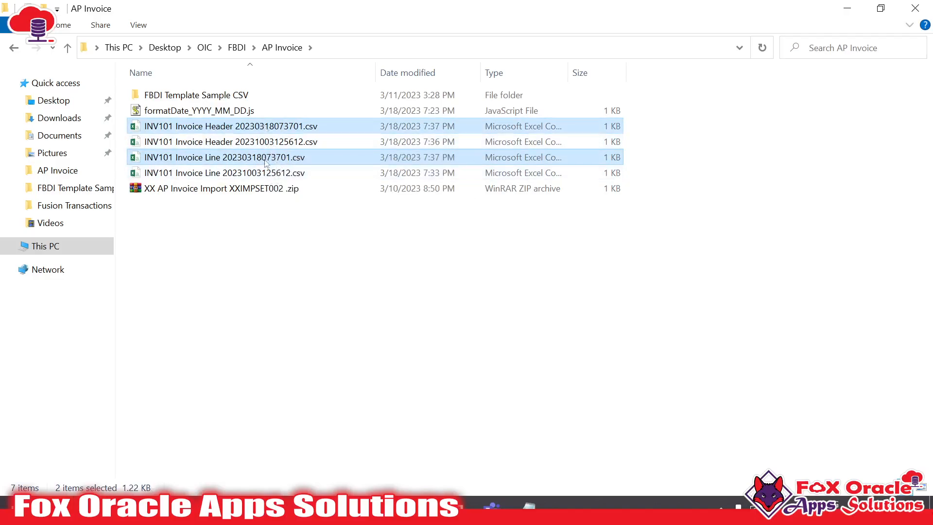
Step: Delete INV101 Invoice Header 20231003125612.csv and INV101 Invoice Line 20231003125612.csv from the AP Invoice folder
{"action": "left_click", "coordinate": [278, 144]}
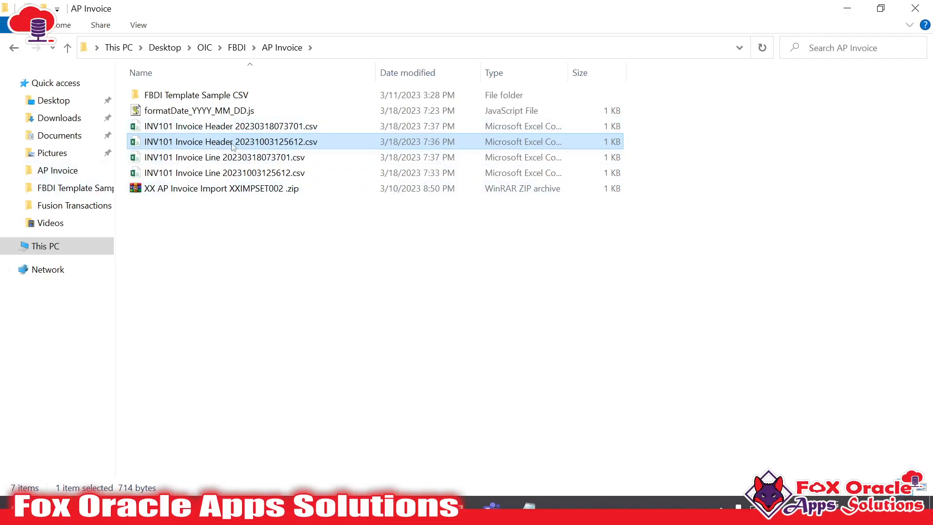
{"action": "left_click", "coordinate": [227, 174], "text": "ctrl"}
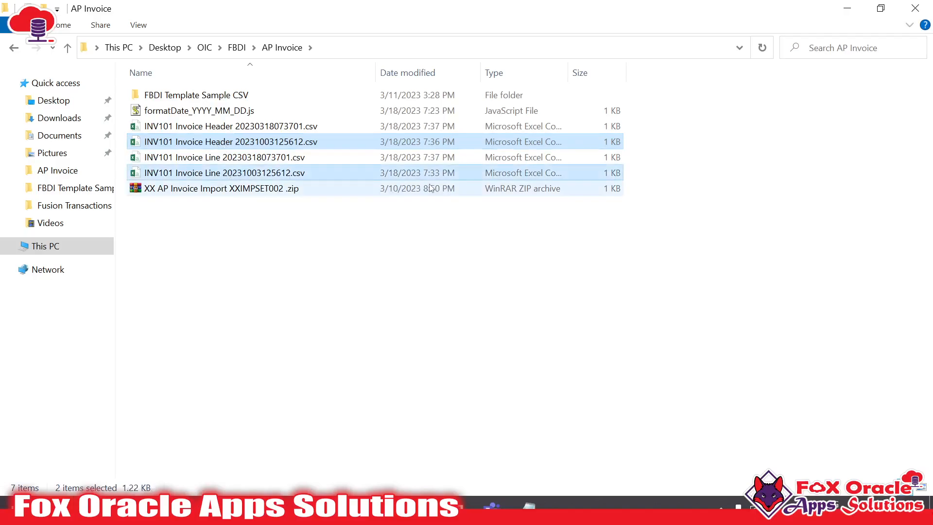
{"action": "key", "text": "Delete"}
Step: Open INV101 Invoice Header 20230318073701.csv, widen the Invoice Number column to check its values, and close it without saving
{"action": "double_click", "coordinate": [233, 128]}
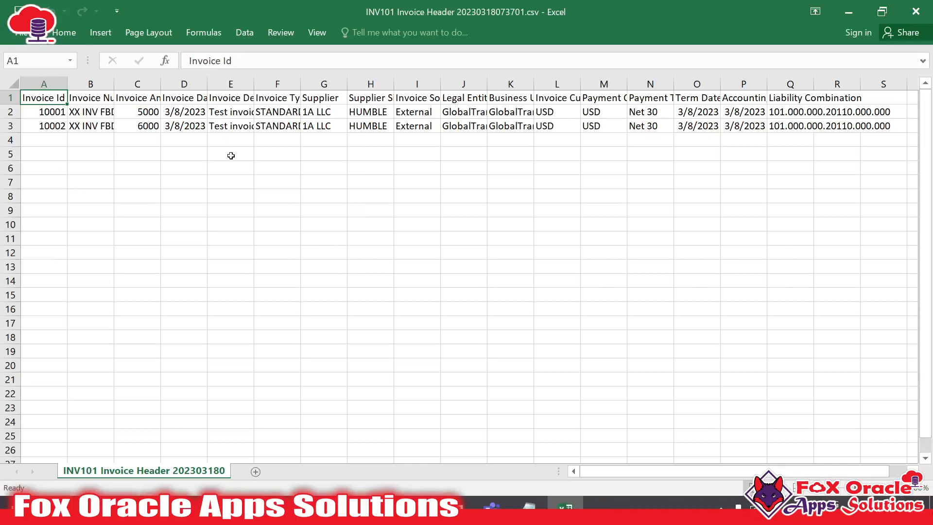
{"action": "double_click", "coordinate": [115, 84]}
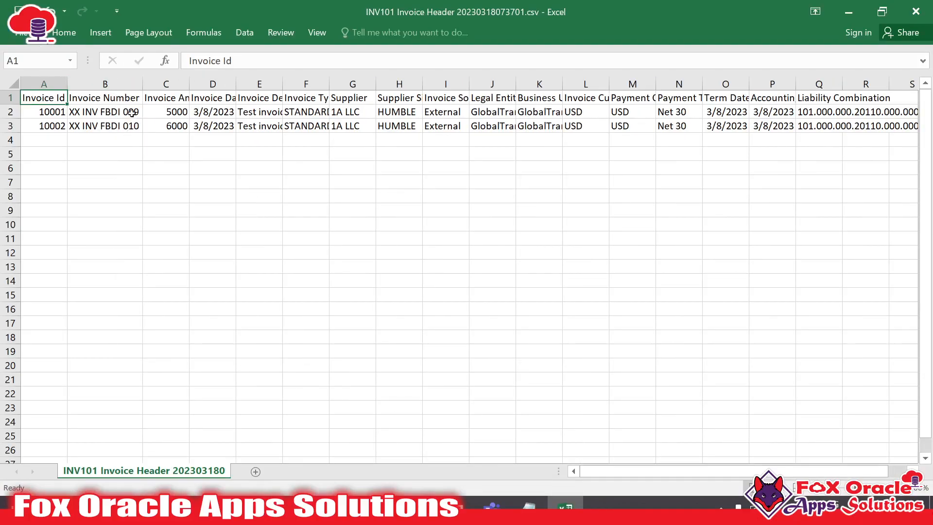
{"action": "left_click", "coordinate": [915, 11]}
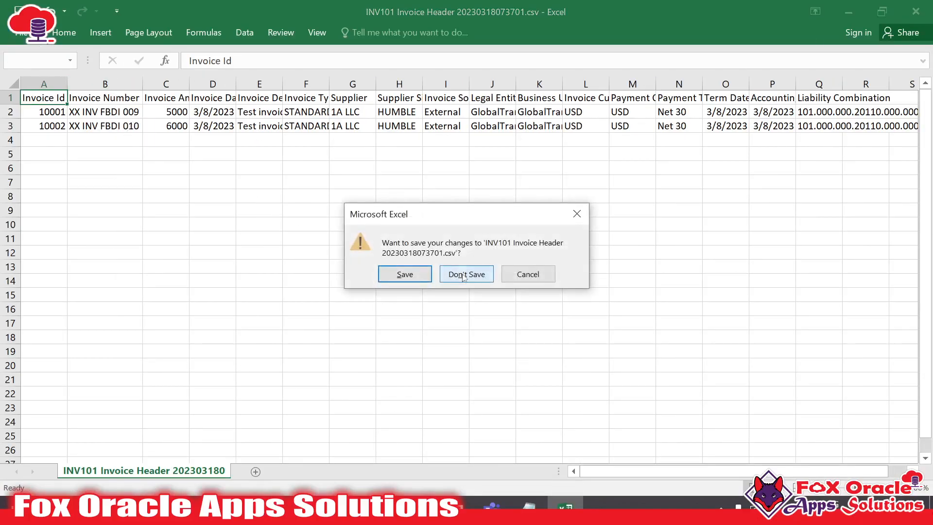
{"action": "left_click", "coordinate": [463, 275]}
Step: Open INV101 Invoice Line 20230318073701.csv, widen the Invoice Number column to check its values, and close it without saving
{"action": "double_click", "coordinate": [204, 142]}
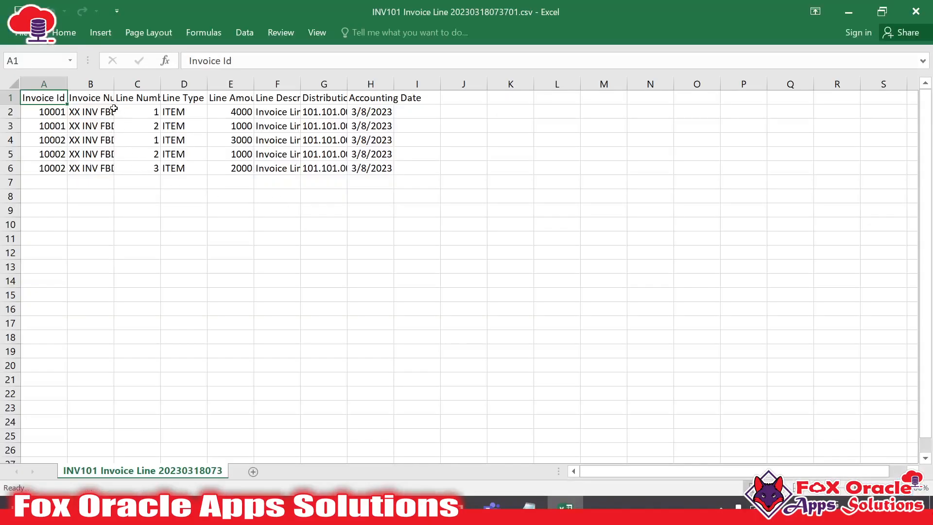
{"action": "double_click", "coordinate": [114, 84]}
{"action": "left_click", "coordinate": [915, 11]}
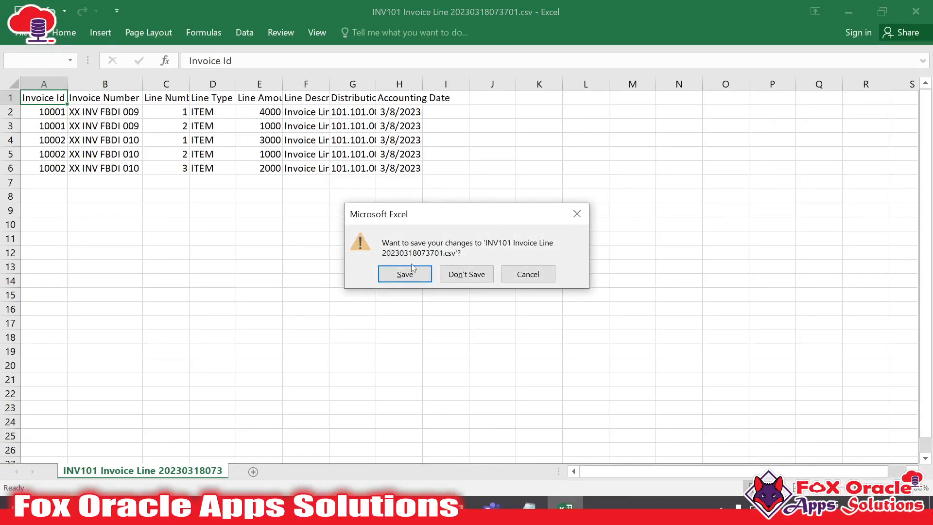
{"action": "left_click", "coordinate": [464, 274]}
Step: Switch to WinSCP and open C:\Users\User\Desktop\OIC\FBDI\AP Invoice as the local directory
{"action": "left_click", "coordinate": [324, 48]}
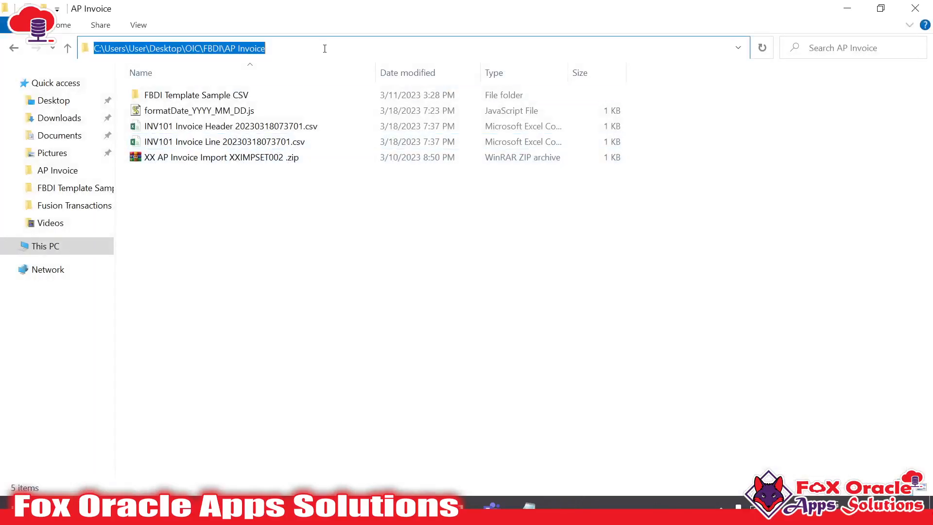
{"action": "key", "text": "alt+Tab"}
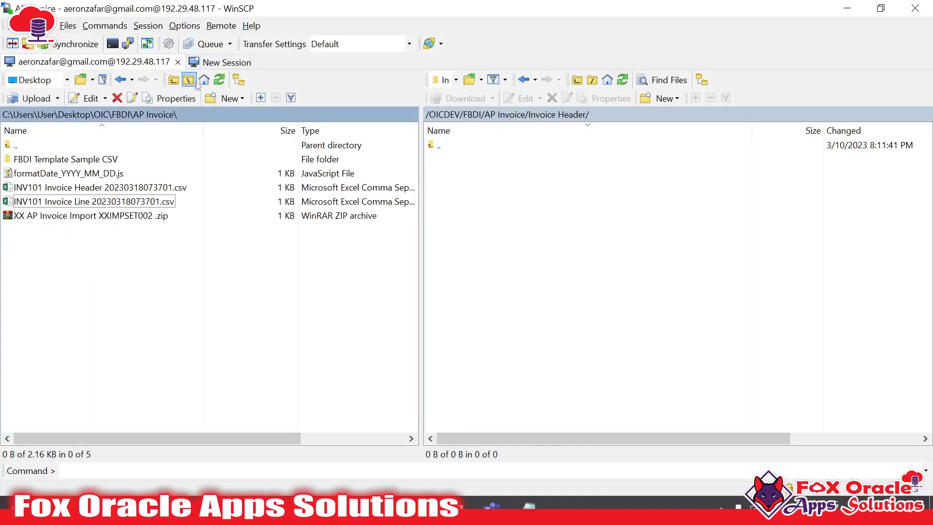
{"action": "double_click", "coordinate": [208, 114]}
{"action": "left_click", "coordinate": [487, 298]}
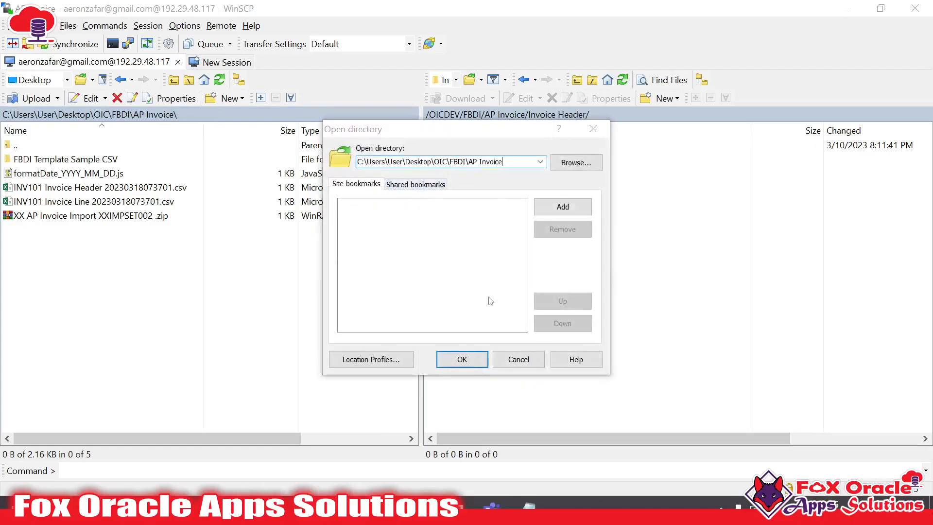
{"action": "left_click", "coordinate": [441, 357]}
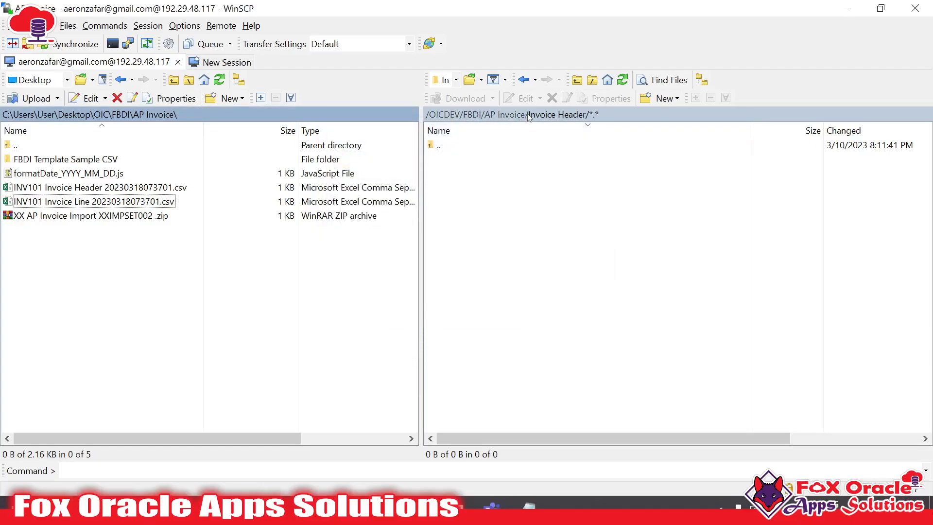
{"action": "left_click_drag", "start_coordinate": [85, 188], "coordinate": [619, 309]}
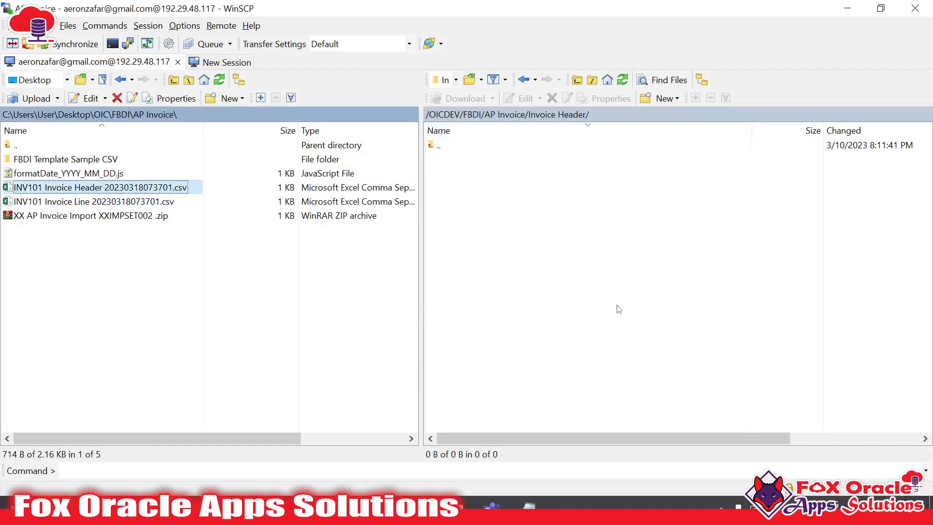
{"action": "double_click", "coordinate": [438, 146]}
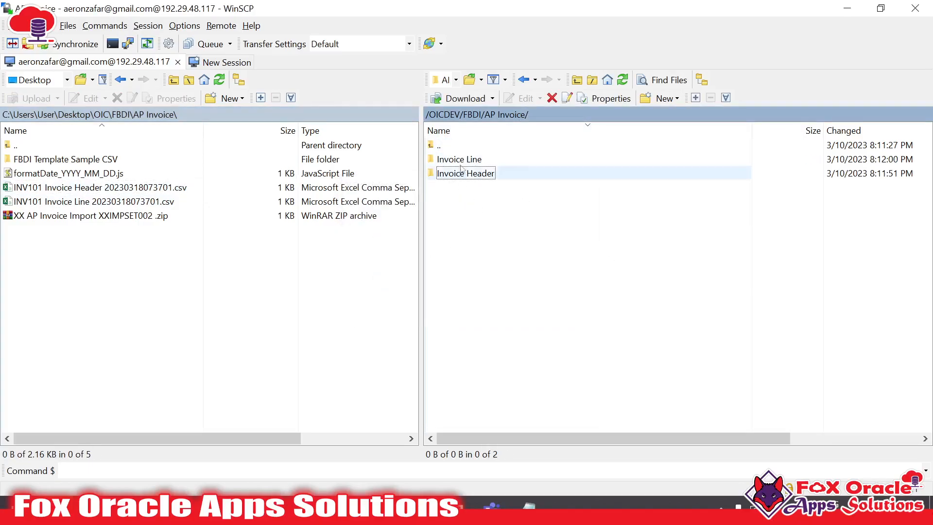
{"action": "double_click", "coordinate": [459, 161]}
{"action": "left_click_drag", "start_coordinate": [104, 201], "coordinate": [484, 241]}
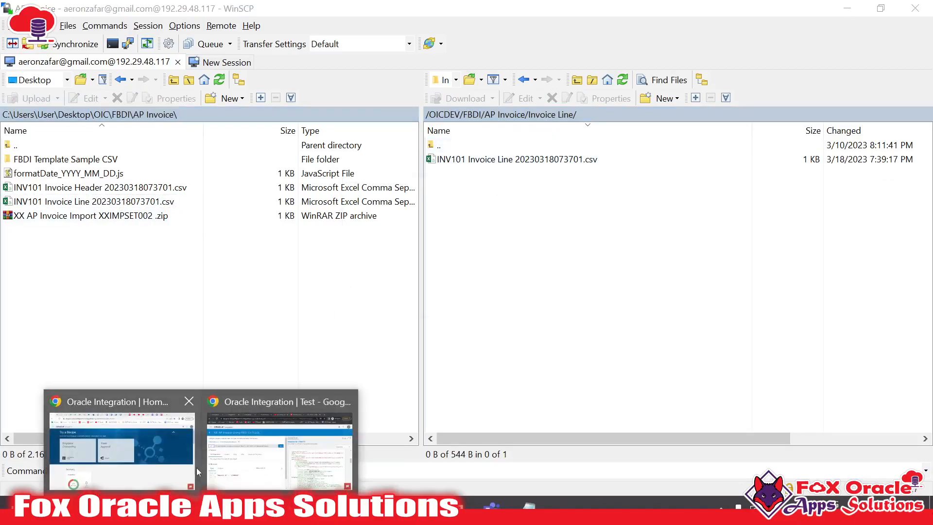
Step: Switch to Chrome, refresh the Scheduled Processes list in Oracle Fusion, and select the newest Load Interface File for Import process
{"action": "left_click", "coordinate": [243, 452]}
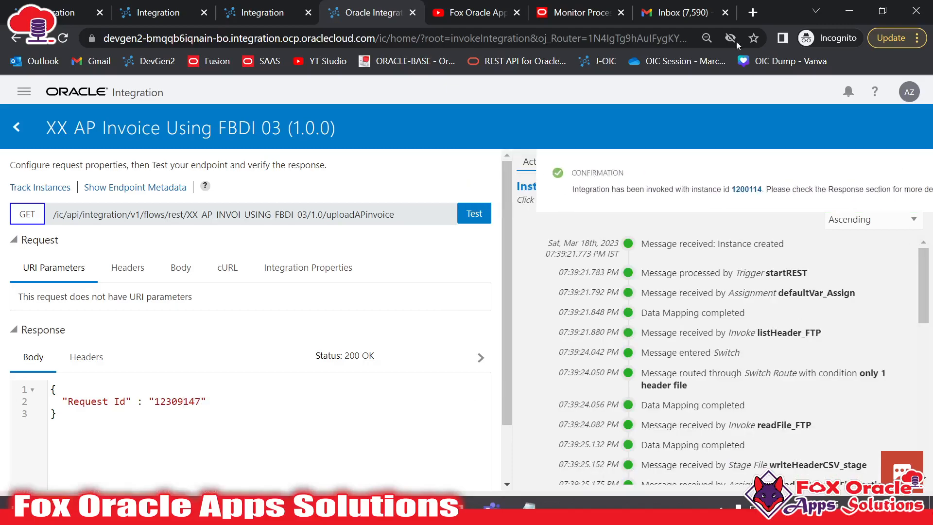
{"action": "left_click", "coordinate": [578, 12]}
{"action": "scroll", "coordinate": [434, 228], "scroll_direction": "up", "scroll_amount": 7}
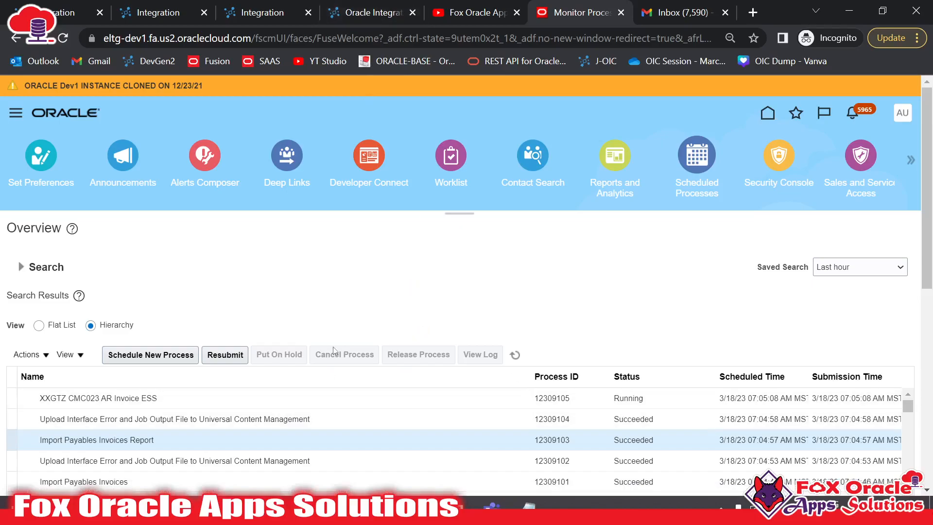
{"action": "left_click", "coordinate": [515, 355]}
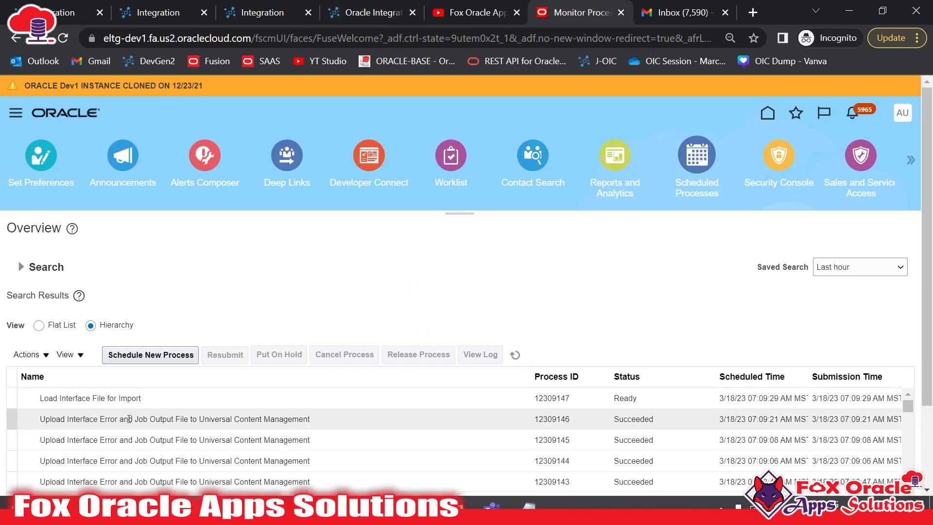
{"action": "left_click", "coordinate": [127, 399]}
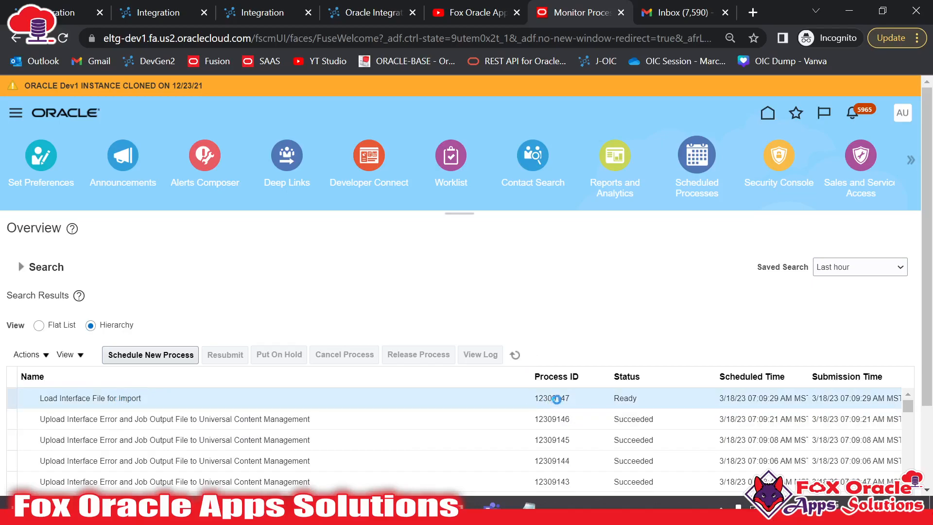
Step: Compare the Request Id in the integration's test response with the Load Interface File for Import process ID, and refresh the process list
{"action": "left_click", "coordinate": [394, 10]}
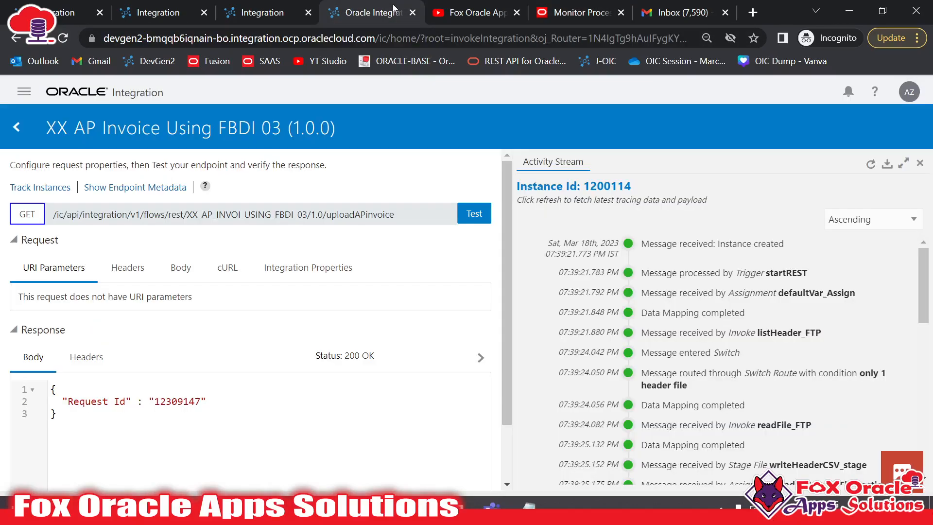
{"action": "double_click", "coordinate": [186, 401]}
{"action": "left_click", "coordinate": [581, 12]}
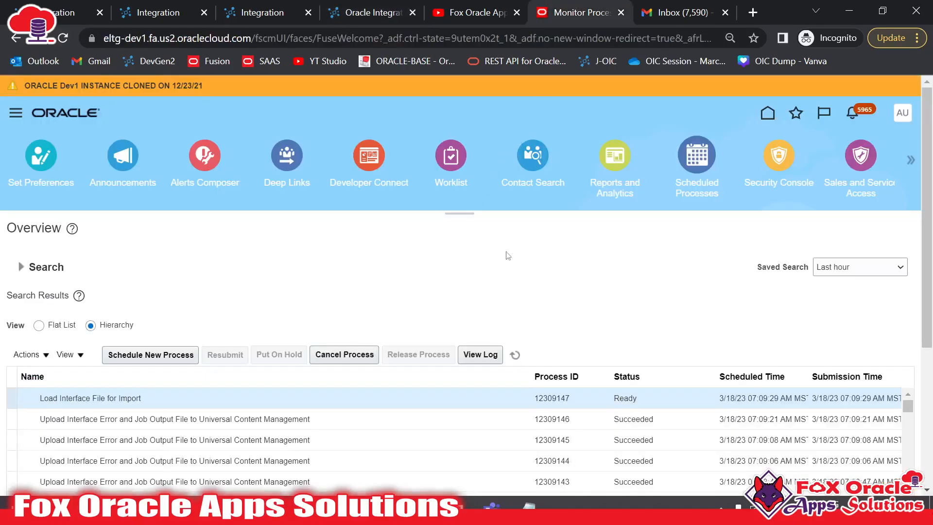
{"action": "left_click", "coordinate": [515, 355]}
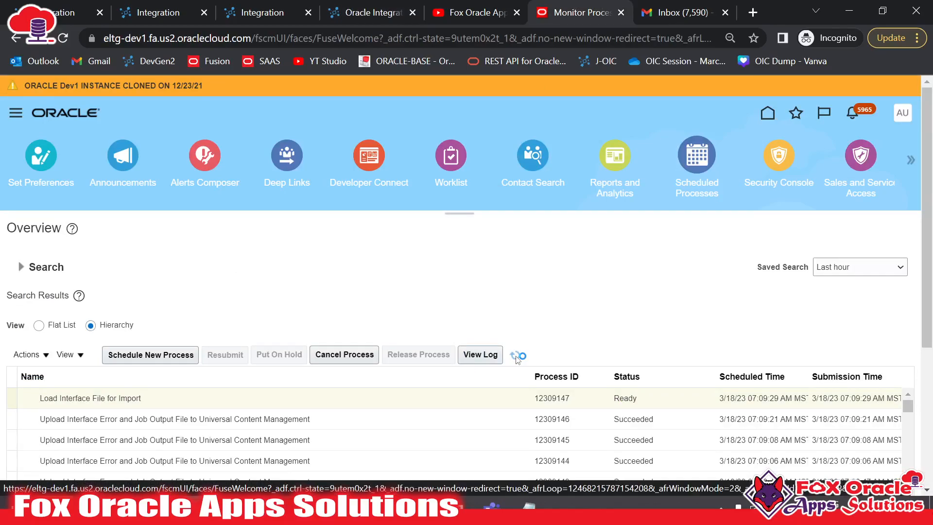
Step: Refresh the integration's activity stream and examine the invoice numbers in the message received from readFile_FTP
{"action": "left_click", "coordinate": [369, 12]}
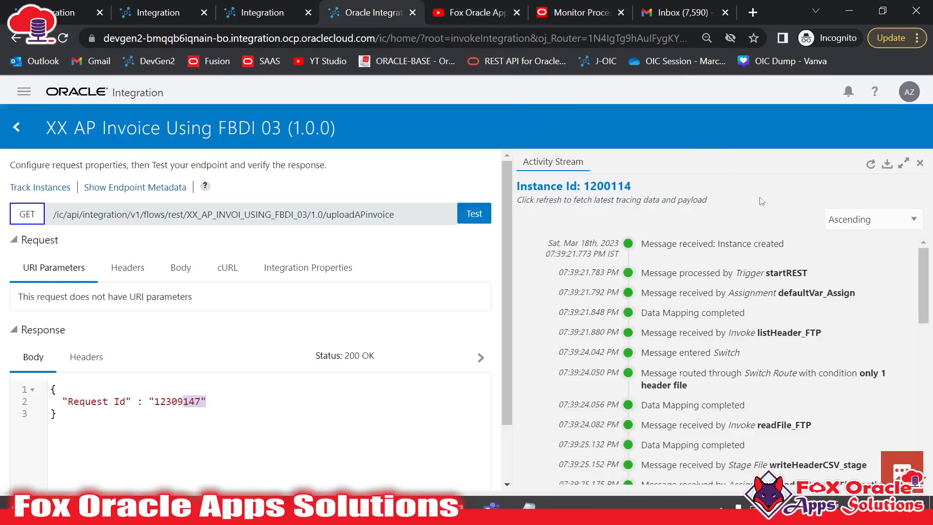
{"action": "left_click", "coordinate": [870, 163]}
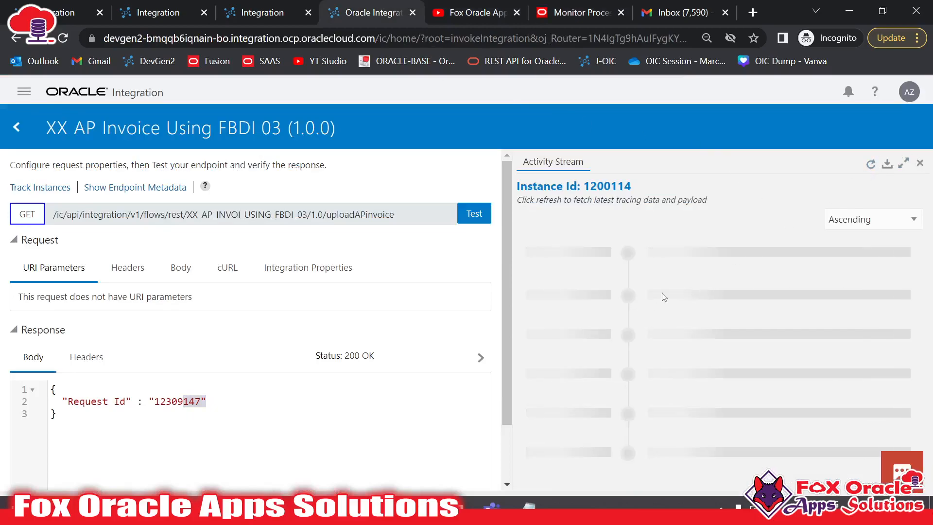
{"action": "scroll", "coordinate": [695, 417], "scroll_direction": "down", "scroll_amount": 3}
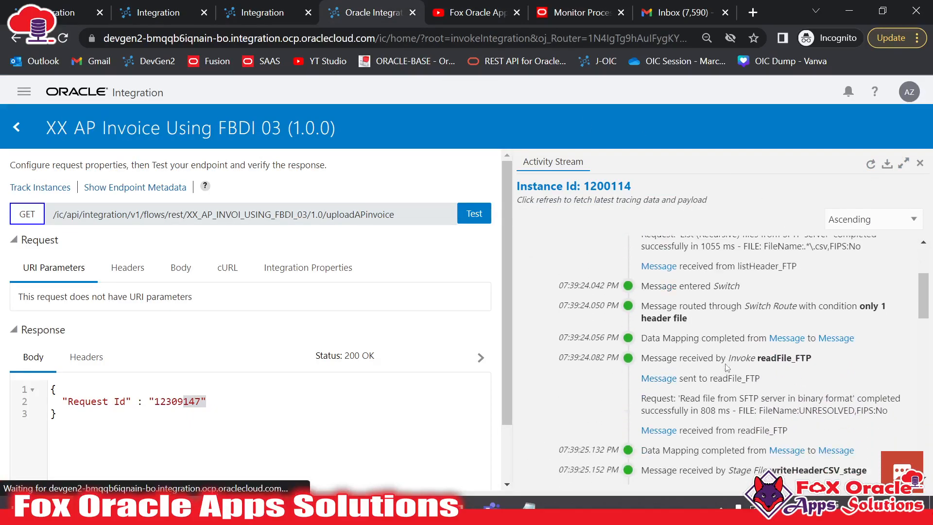
{"action": "left_click", "coordinate": [657, 424]}
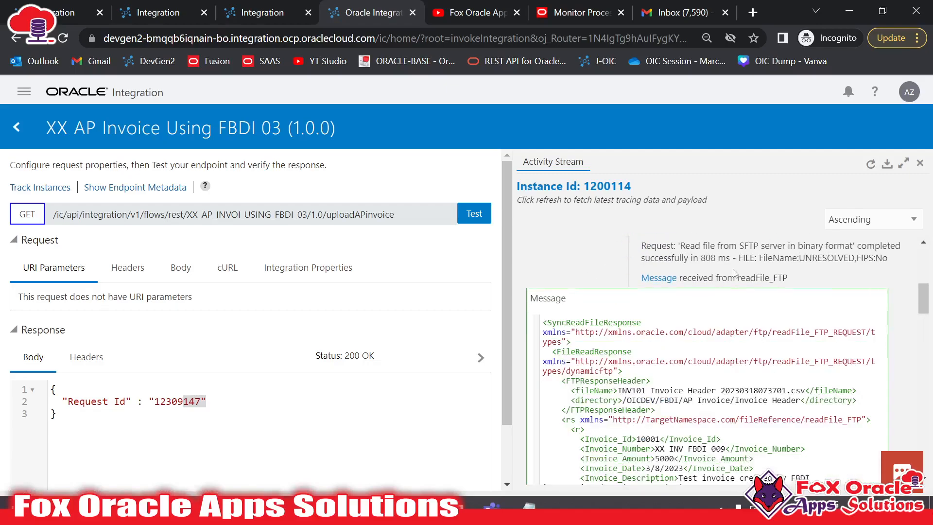
{"action": "scroll", "coordinate": [708, 376], "scroll_direction": "down", "scroll_amount": 2}
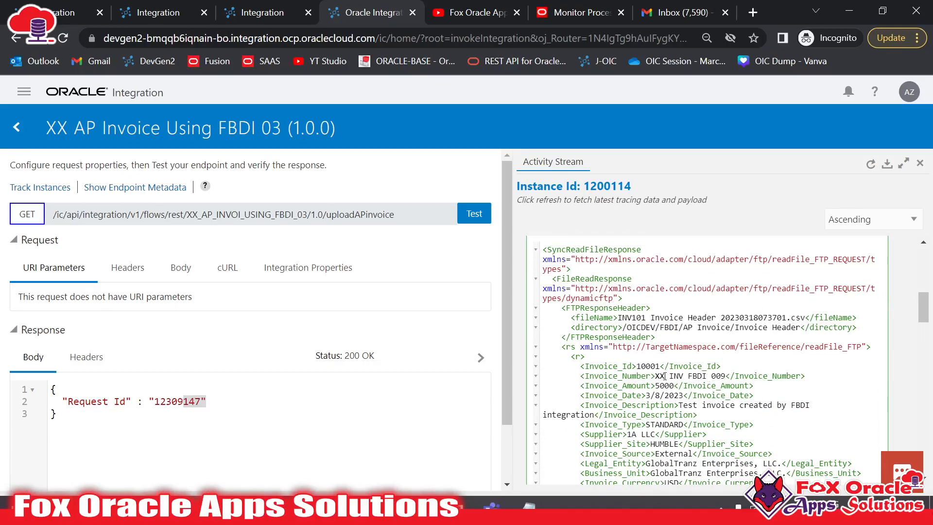
{"action": "left_click_drag", "start_coordinate": [655, 376], "coordinate": [726, 376]}
{"action": "scroll", "coordinate": [766, 349], "scroll_direction": "up", "scroll_amount": 2}
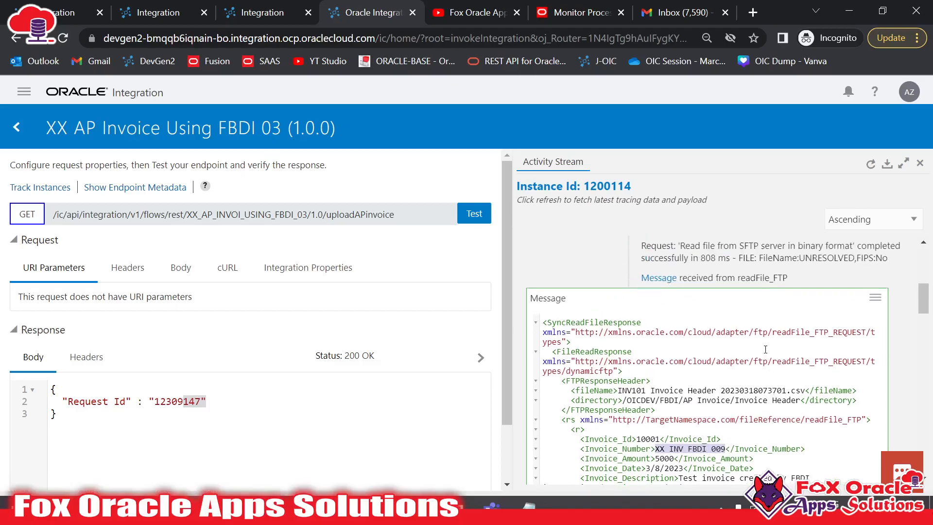
{"action": "scroll", "coordinate": [765, 350], "scroll_direction": "down", "scroll_amount": 5}
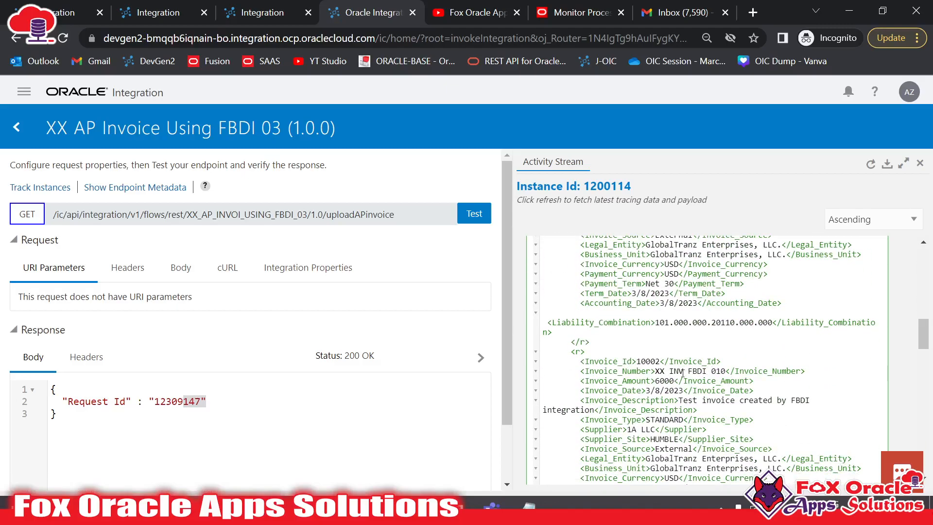
{"action": "left_click_drag", "start_coordinate": [655, 371], "coordinate": [720, 372]}
{"action": "scroll", "coordinate": [728, 372], "scroll_direction": "up", "scroll_amount": 7}
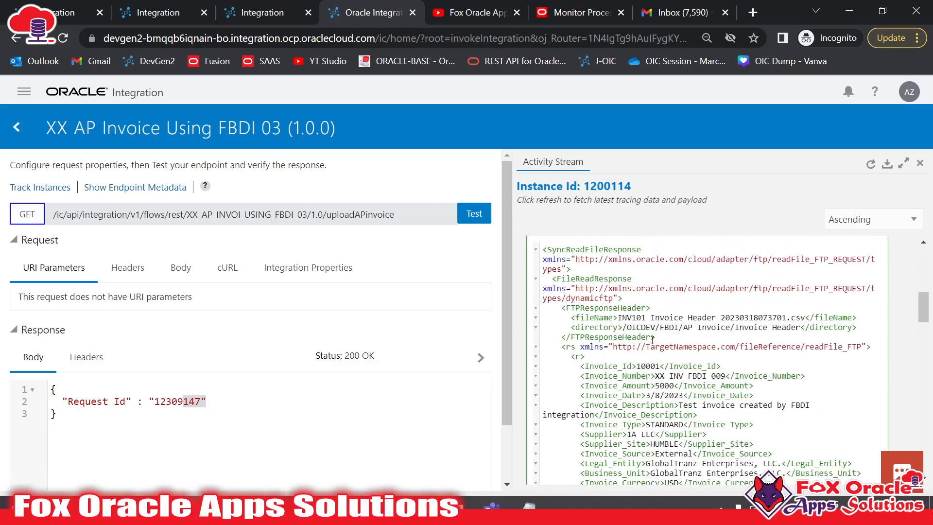
{"action": "left_click", "coordinate": [648, 351]}
Step: Examine the invoice number of each line record in the message received from readLine_FTP in the activity stream
{"action": "scroll", "coordinate": [706, 352], "scroll_direction": "down", "scroll_amount": 3}
{"action": "scroll", "coordinate": [707, 351], "scroll_direction": "down", "scroll_amount": 5}
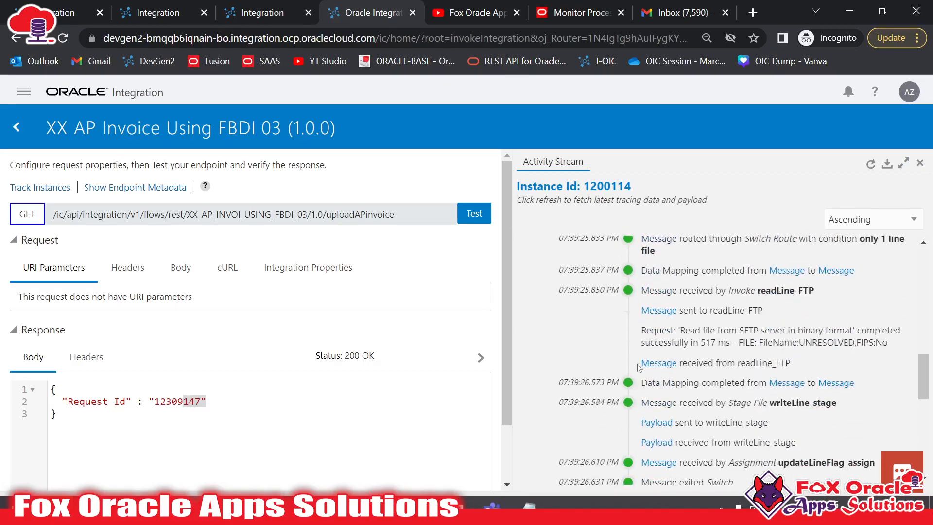
{"action": "left_click", "coordinate": [641, 365]}
{"action": "scroll", "coordinate": [645, 350], "scroll_direction": "down", "scroll_amount": 3}
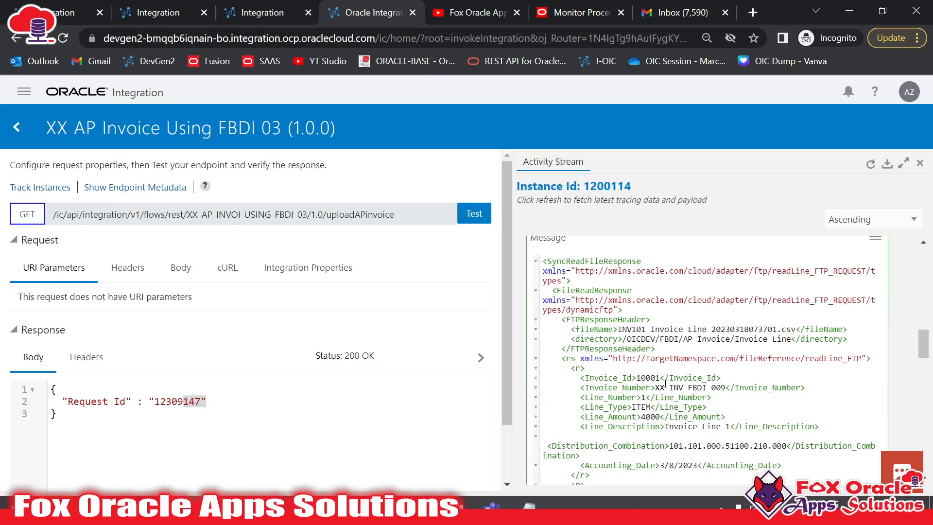
{"action": "scroll", "coordinate": [666, 384], "scroll_direction": "down", "scroll_amount": 2}
{"action": "left_click_drag", "start_coordinate": [725, 314], "coordinate": [648, 315]}
{"action": "scroll", "coordinate": [675, 336], "scroll_direction": "down", "scroll_amount": 2}
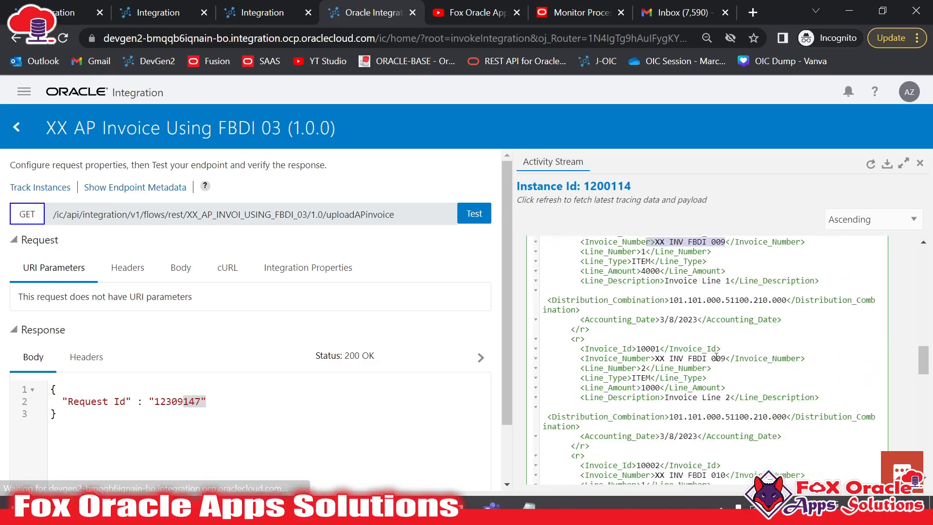
{"action": "left_click_drag", "start_coordinate": [720, 357], "coordinate": [664, 357]}
{"action": "scroll", "coordinate": [691, 355], "scroll_direction": "down", "scroll_amount": 1}
{"action": "scroll", "coordinate": [693, 347], "scroll_direction": "down", "scroll_amount": 2}
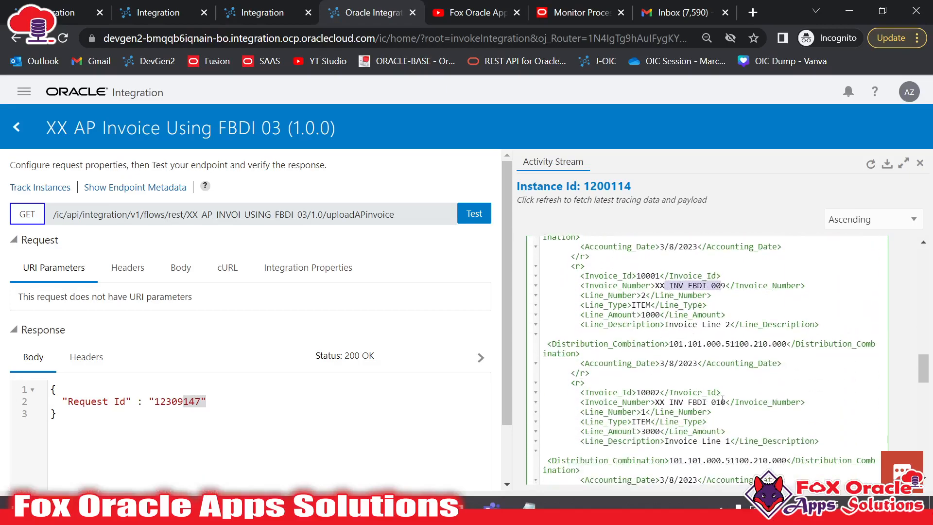
{"action": "left_click_drag", "start_coordinate": [724, 402], "coordinate": [664, 401]}
{"action": "scroll", "coordinate": [701, 391], "scroll_direction": "down", "scroll_amount": 5}
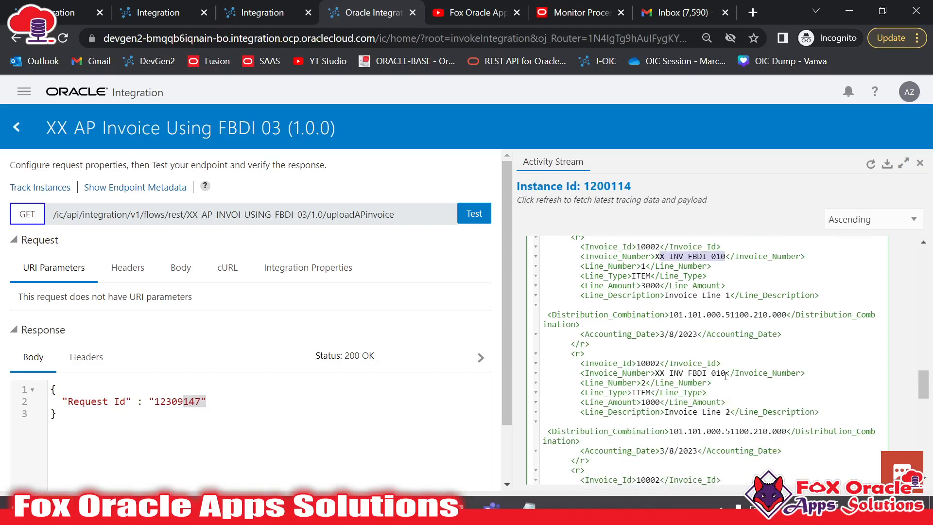
{"action": "left_click_drag", "start_coordinate": [725, 373], "coordinate": [660, 372]}
{"action": "scroll", "coordinate": [717, 366], "scroll_direction": "down", "scroll_amount": 3}
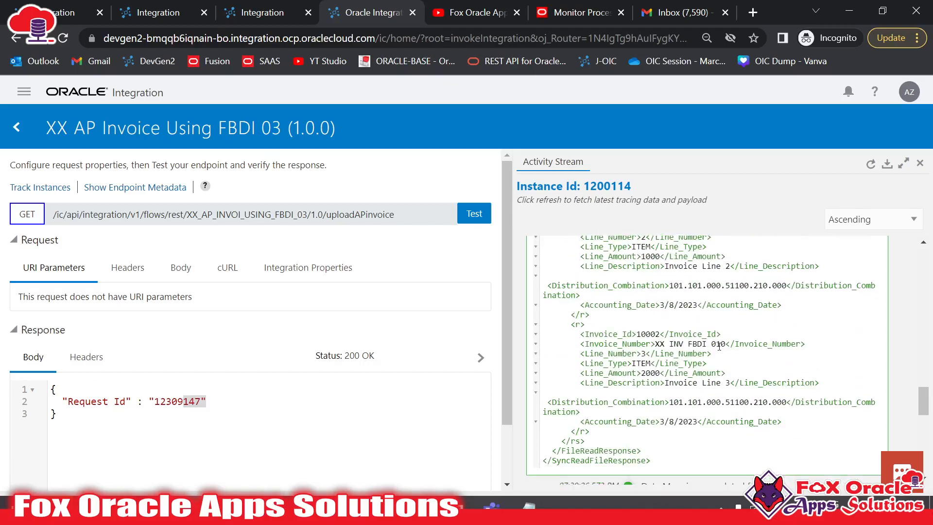
{"action": "left_click_drag", "start_coordinate": [725, 346], "coordinate": [653, 345]}
{"action": "scroll", "coordinate": [719, 331], "scroll_direction": "up", "scroll_amount": 9}
{"action": "scroll", "coordinate": [694, 334], "scroll_direction": "up", "scroll_amount": 15}
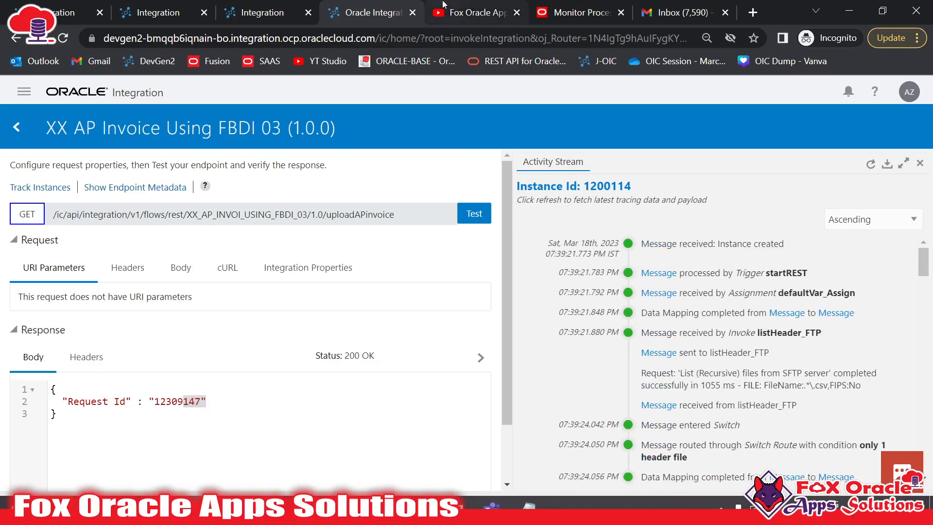
Step: Return to Scheduled Processes and refresh the list to check the status of the invoice import processes
{"action": "left_click", "coordinate": [554, 12]}
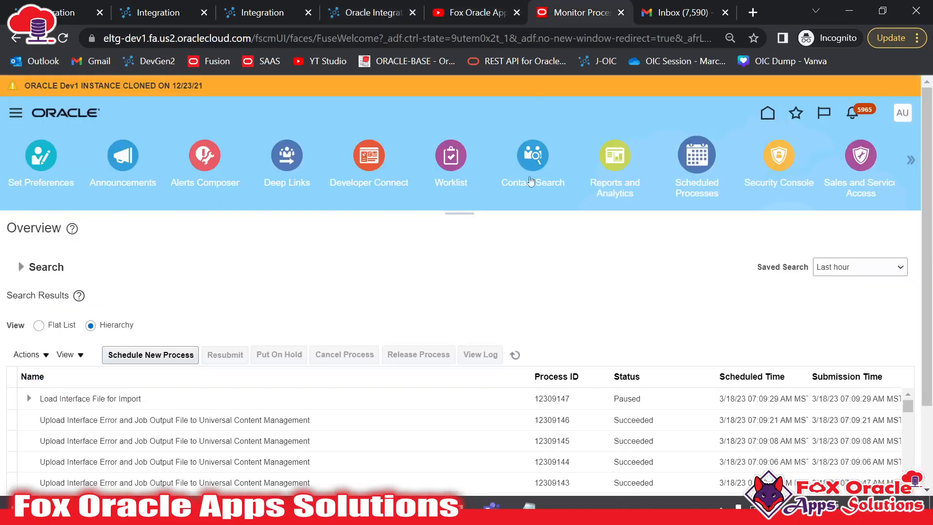
{"action": "left_click", "coordinate": [516, 356]}
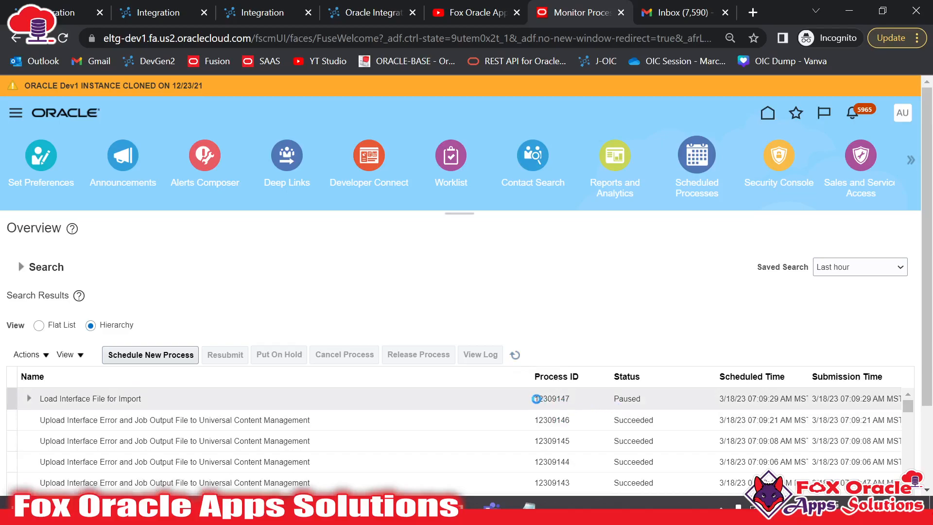
{"action": "scroll", "coordinate": [303, 405], "scroll_direction": "down", "scroll_amount": 2}
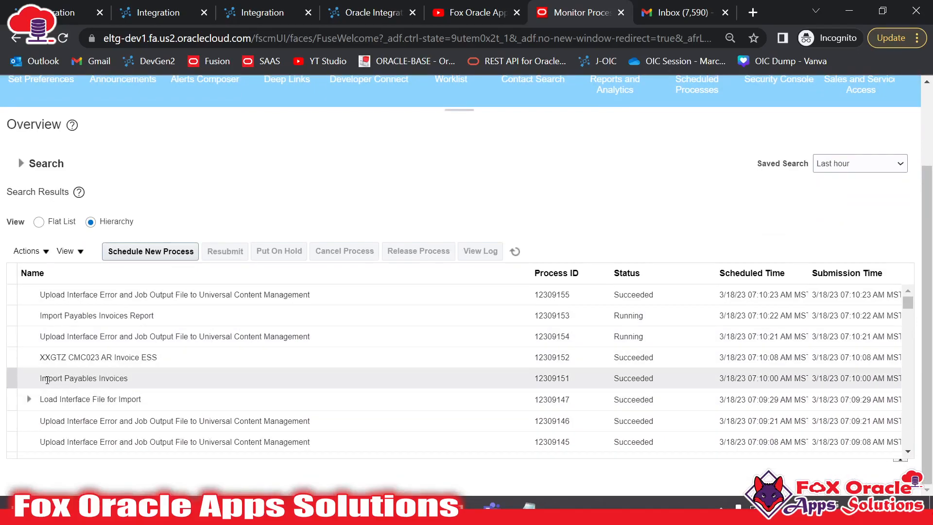
Step: Select the latest Import Payables Invoices process and open the file attached to its process details in a new browser tab
{"action": "left_click", "coordinate": [629, 380]}
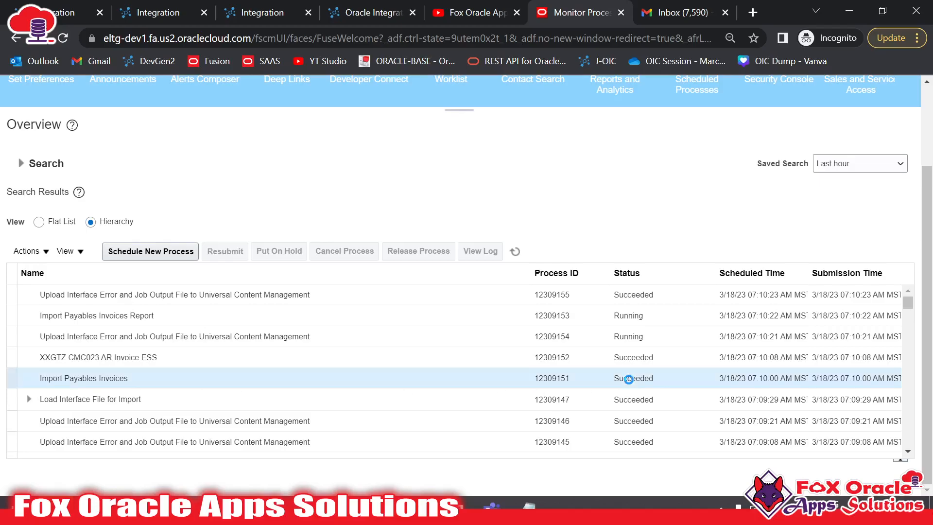
{"action": "left_click", "coordinate": [108, 317]}
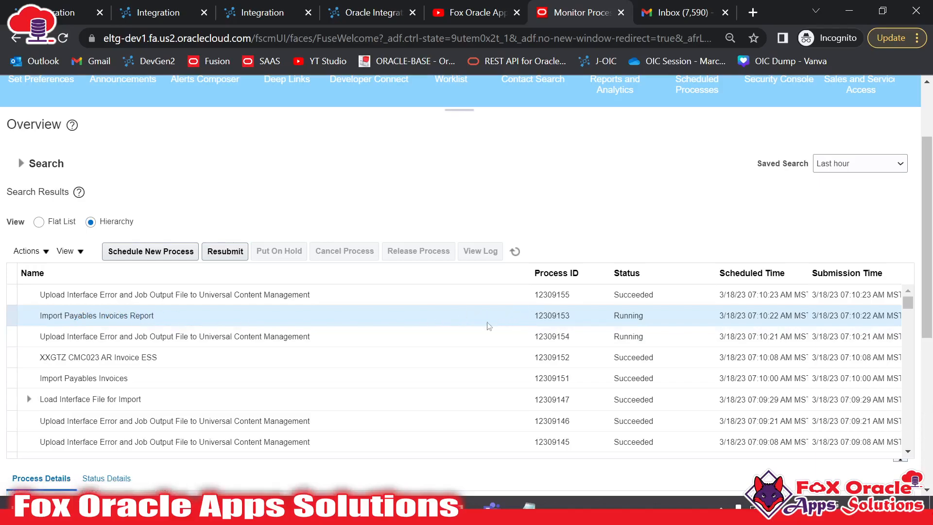
{"action": "left_click", "coordinate": [125, 381]}
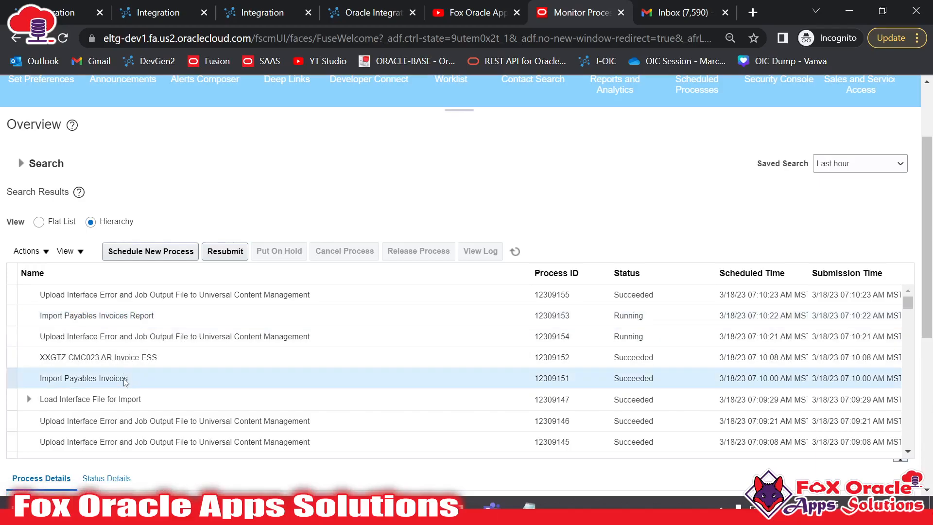
{"action": "scroll", "coordinate": [151, 388], "scroll_direction": "down", "scroll_amount": 5}
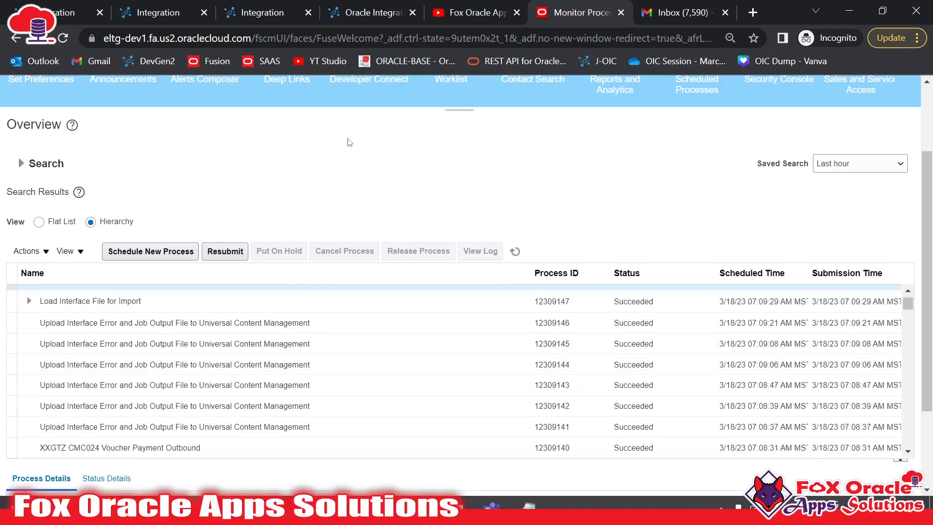
{"action": "left_click", "coordinate": [97, 448]}
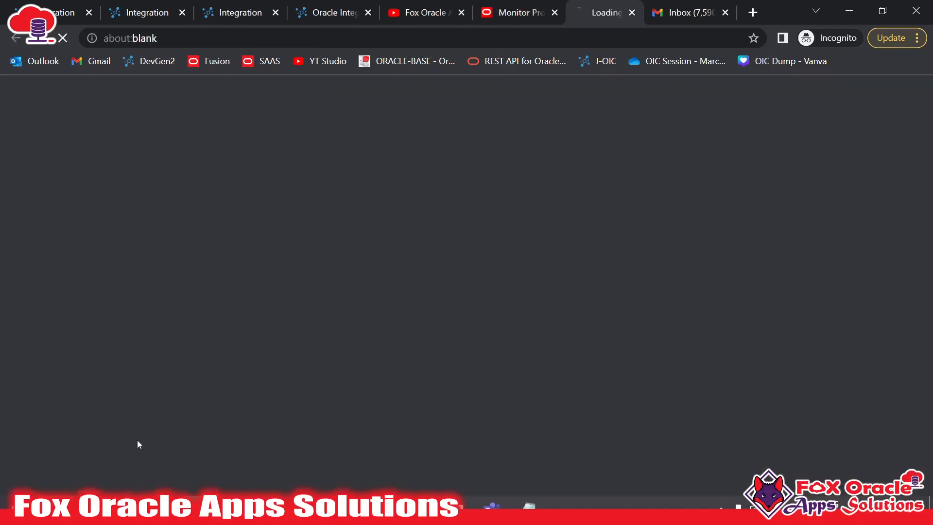